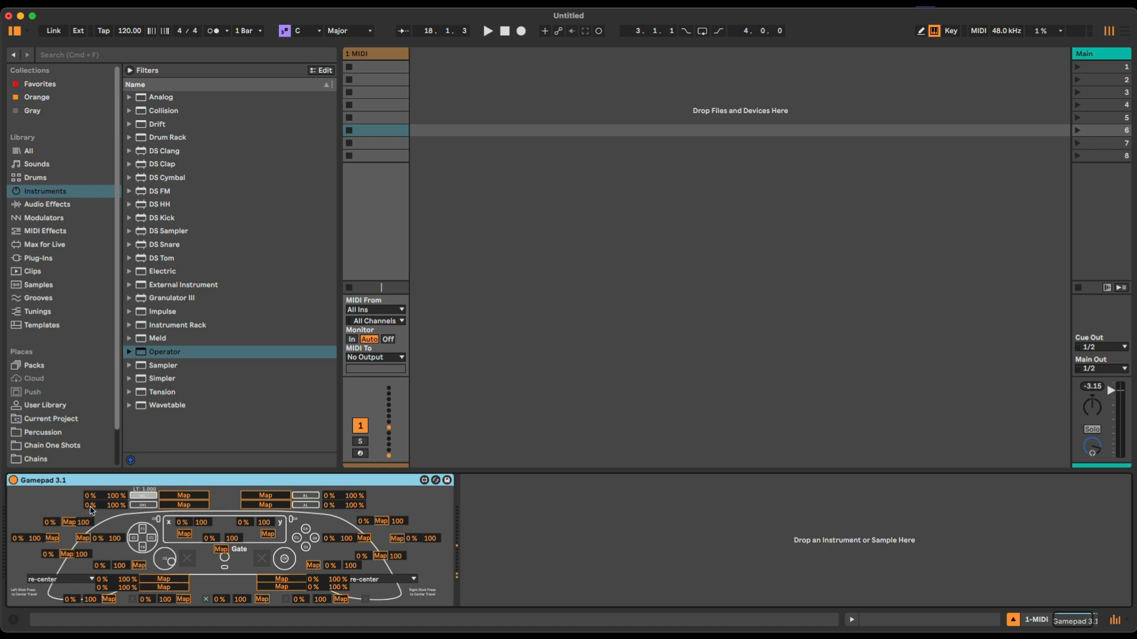
Load Operator after the Gamepad device and set oscillator B to -20 dB level, 400 ms decay, -24 dB sustain and 400 ms release.
left_click_drag(174, 360, 528, 549)
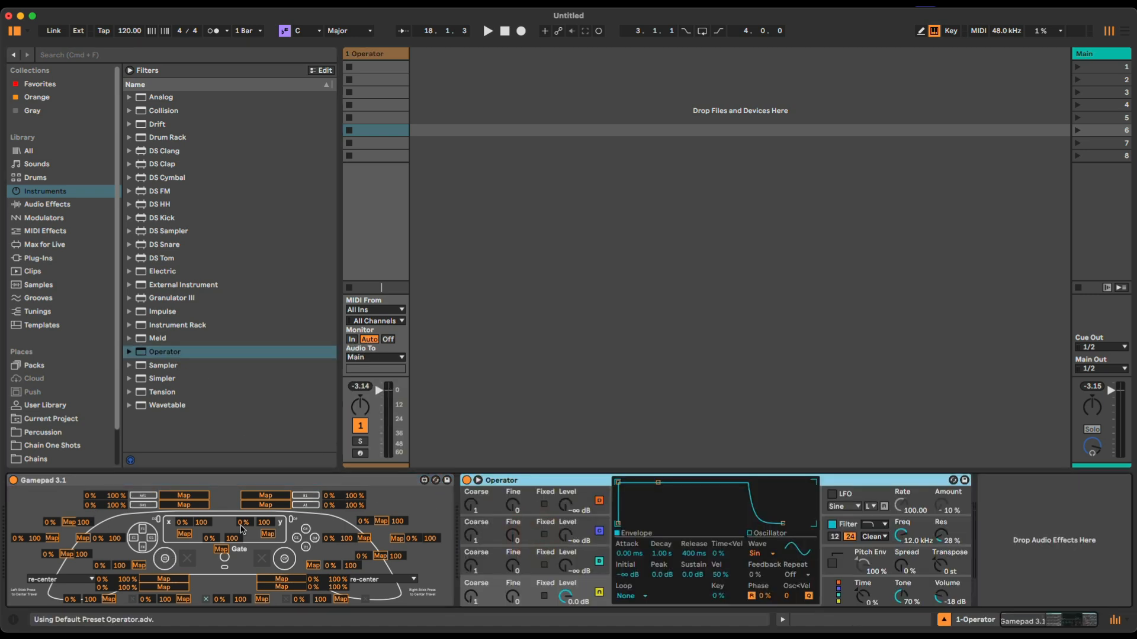
left_click(572, 567)
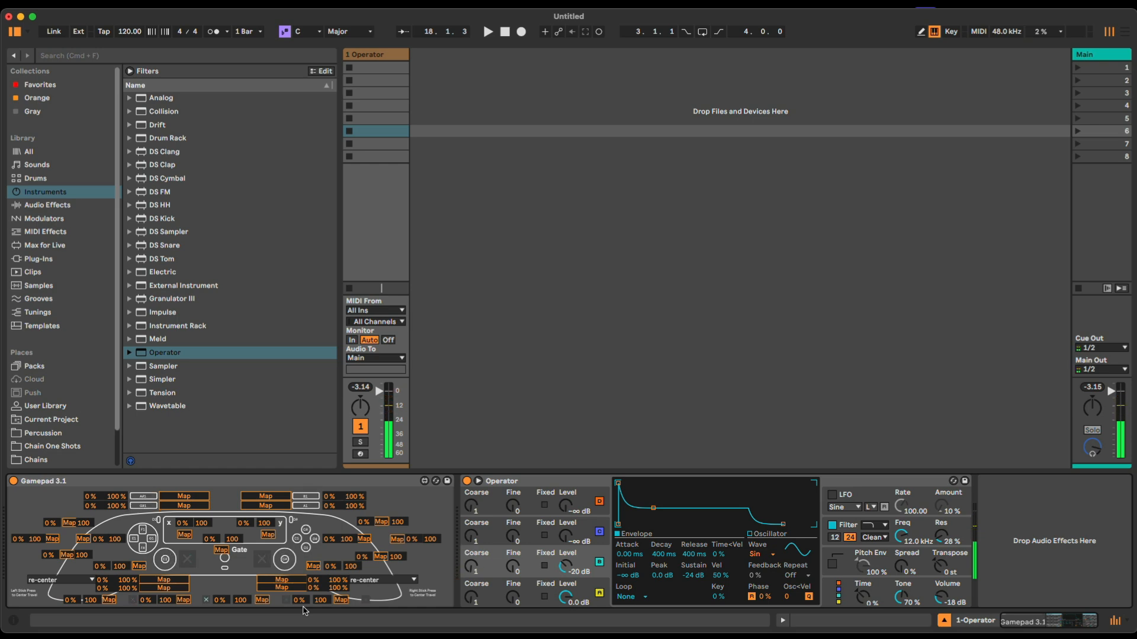
Group the Operator device into an Instrument Rack.
left_click(568, 479)
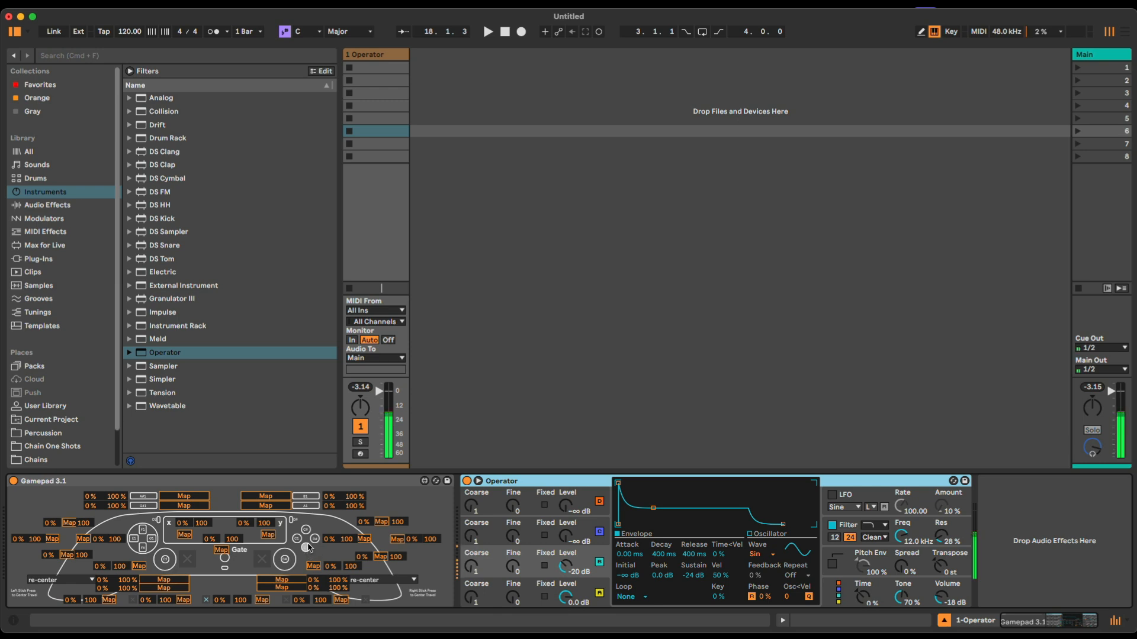
left_click(523, 485)
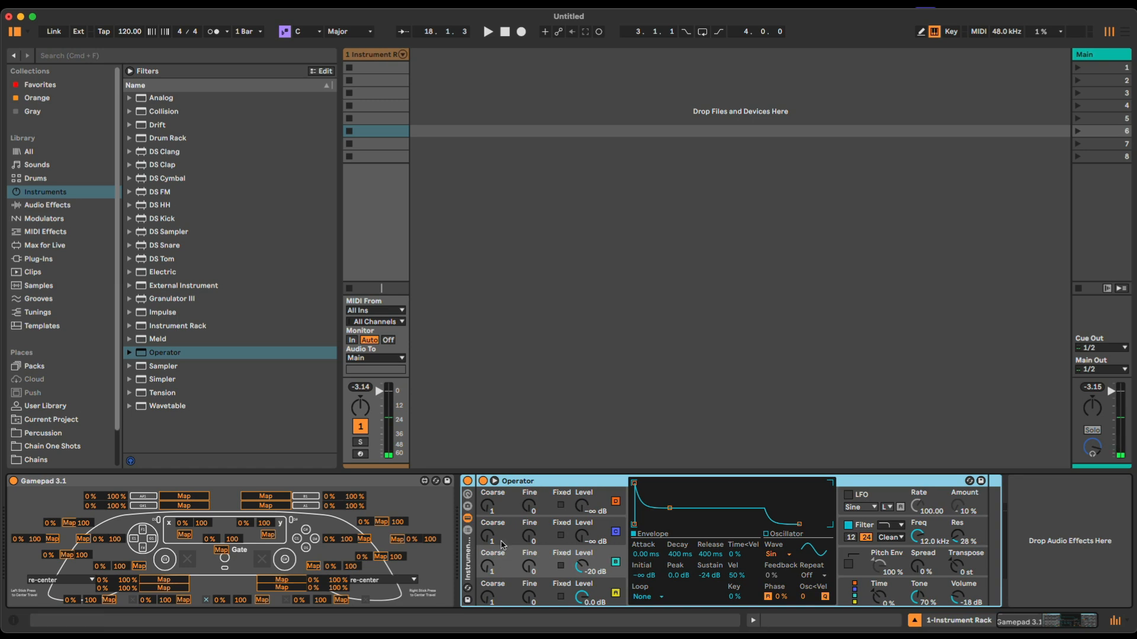
key("super+g")
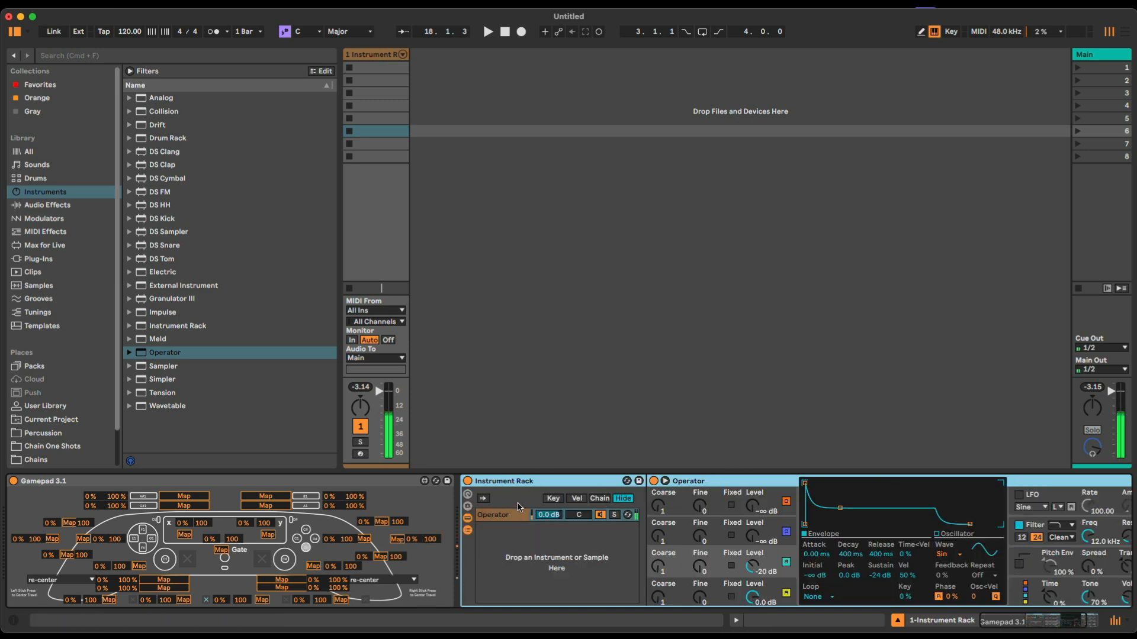
Narrow the Operator chain's key zone in the Instrument Rack to a single note near C1.
left_click(553, 499)
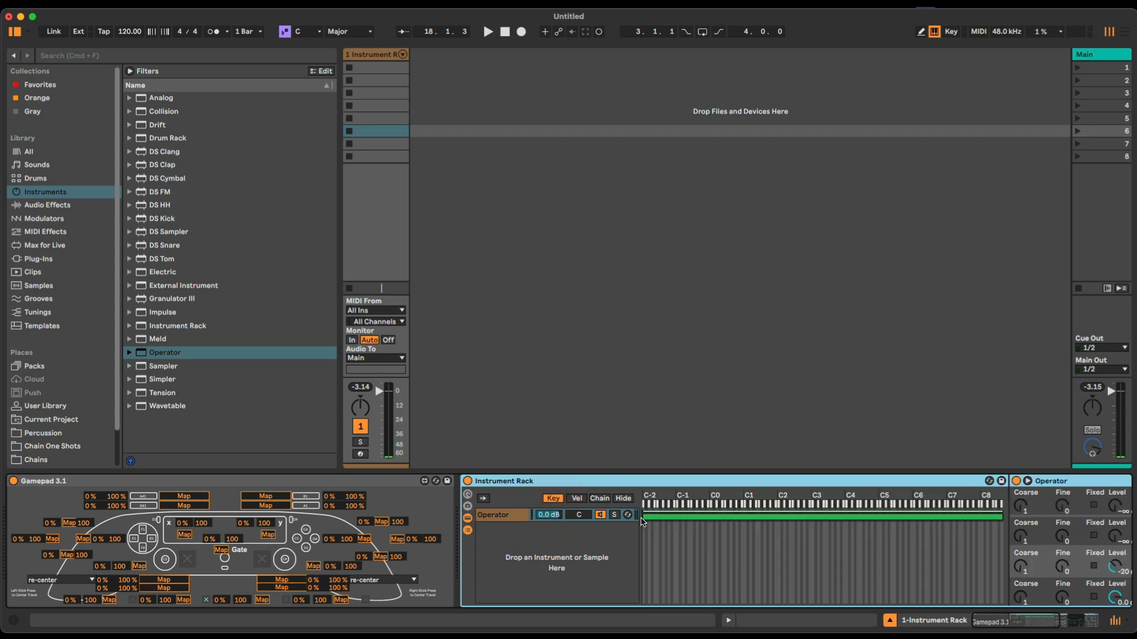
left_click_drag(652, 524, 755, 525)
left_click_drag(1003, 522, 716, 559)
scroll(740, 504, "right", 10)
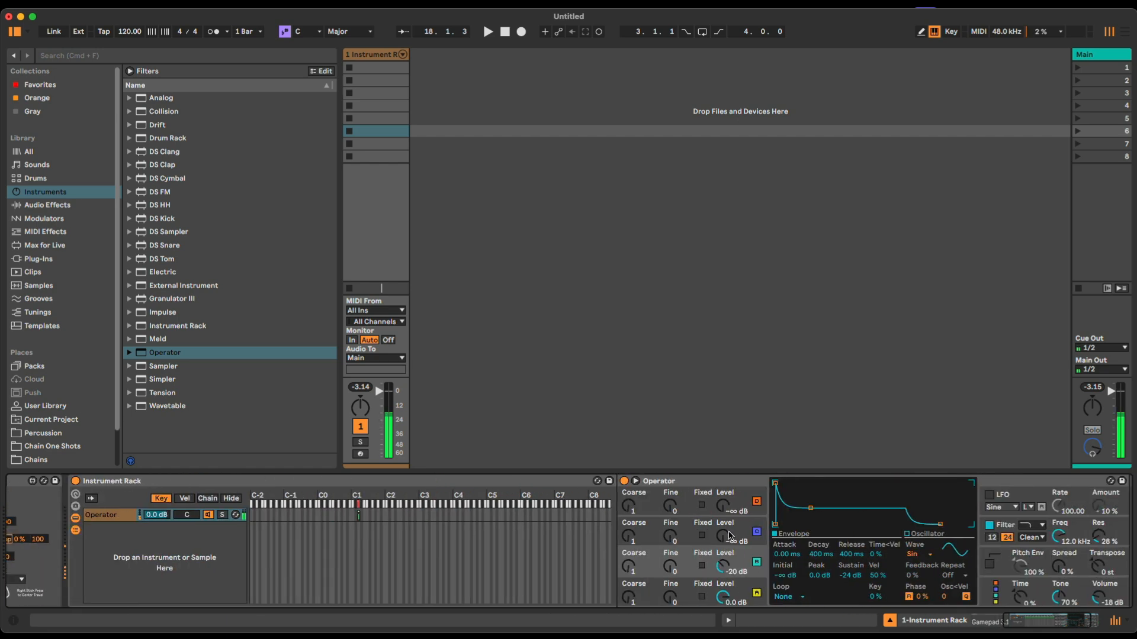
Insert a Pitch MIDI effect before Operator inside the rack and set its pitch to +34 st.
left_click(49, 221)
left_click(48, 246)
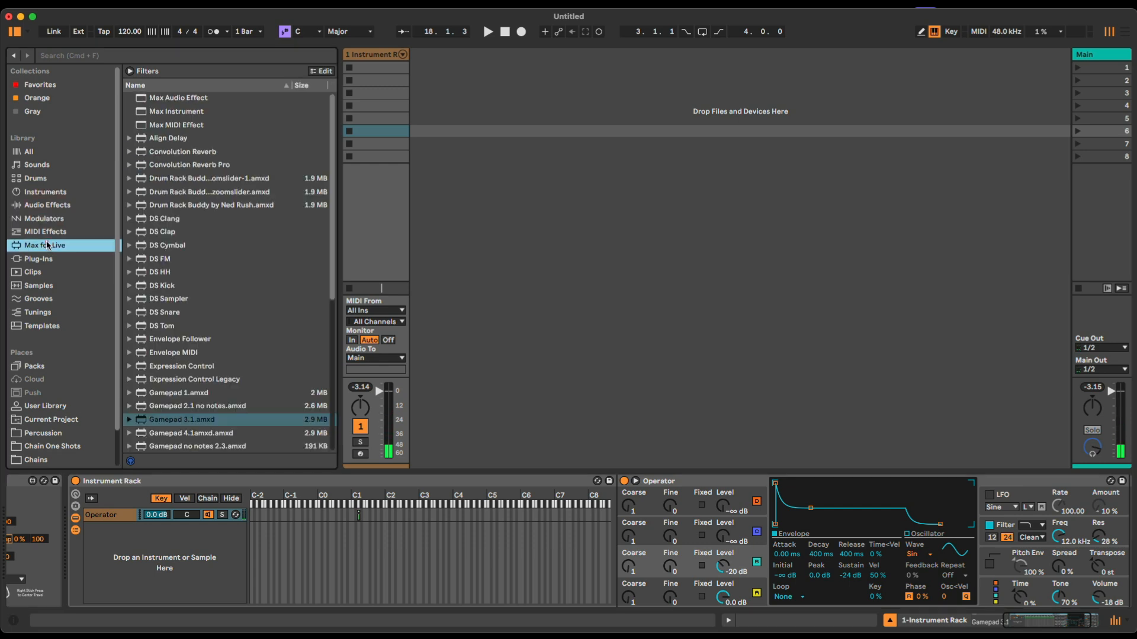
left_click(45, 260)
left_click(46, 234)
left_click_drag(160, 246, 654, 517)
left_click(656, 523)
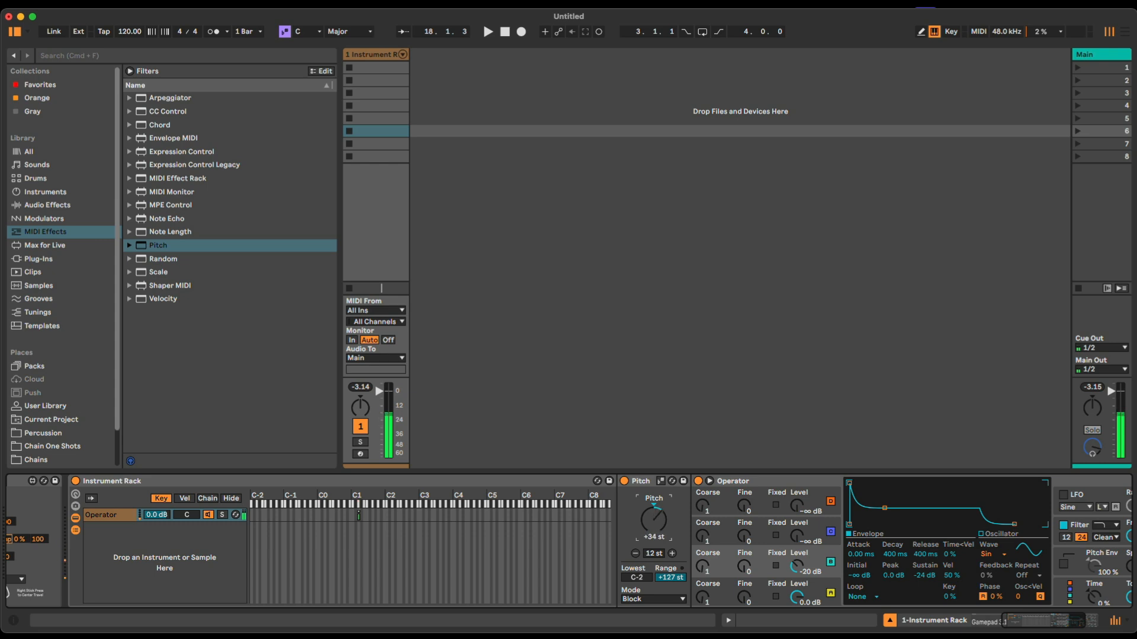
Make the Pitch effect follow the current scale so it transposes in scale degrees.
scroll(638, 565, "left", 3)
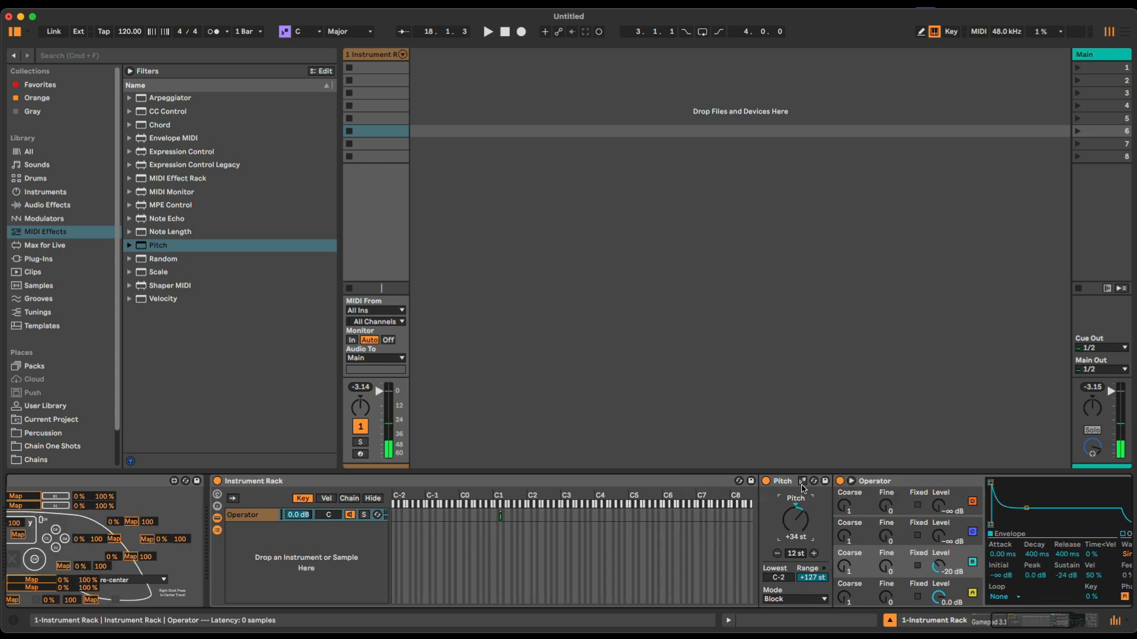
left_click(782, 483)
left_click(803, 481)
Map the Gamepad's first left-stick mapping slot to the Pitch effect's scale-degree pitch control.
scroll(577, 561, "left", 5)
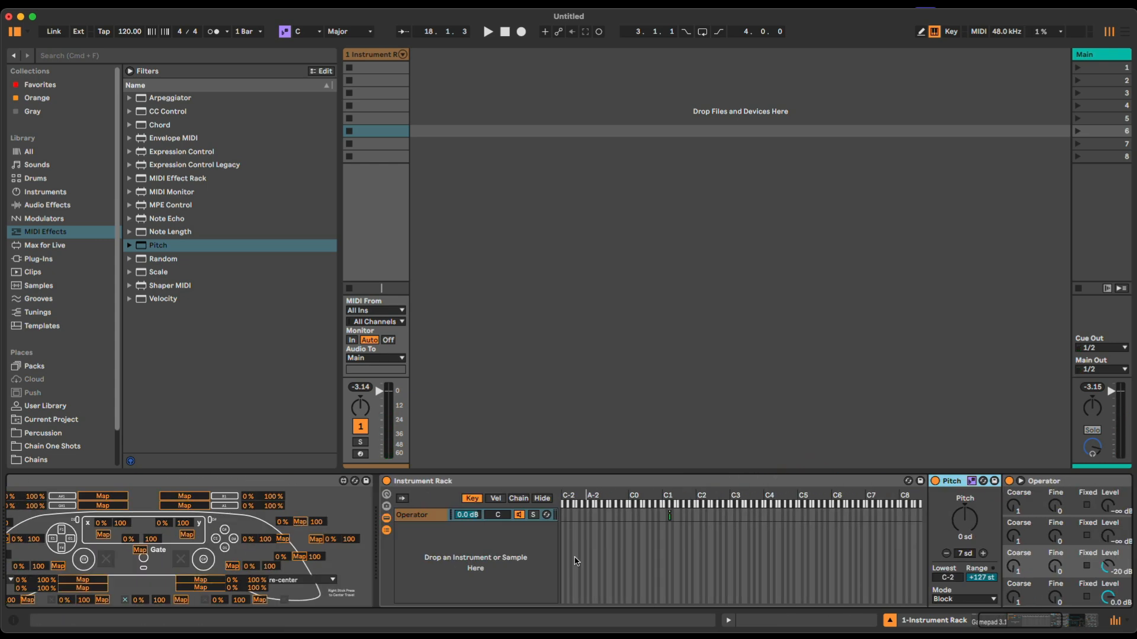
left_click(170, 583)
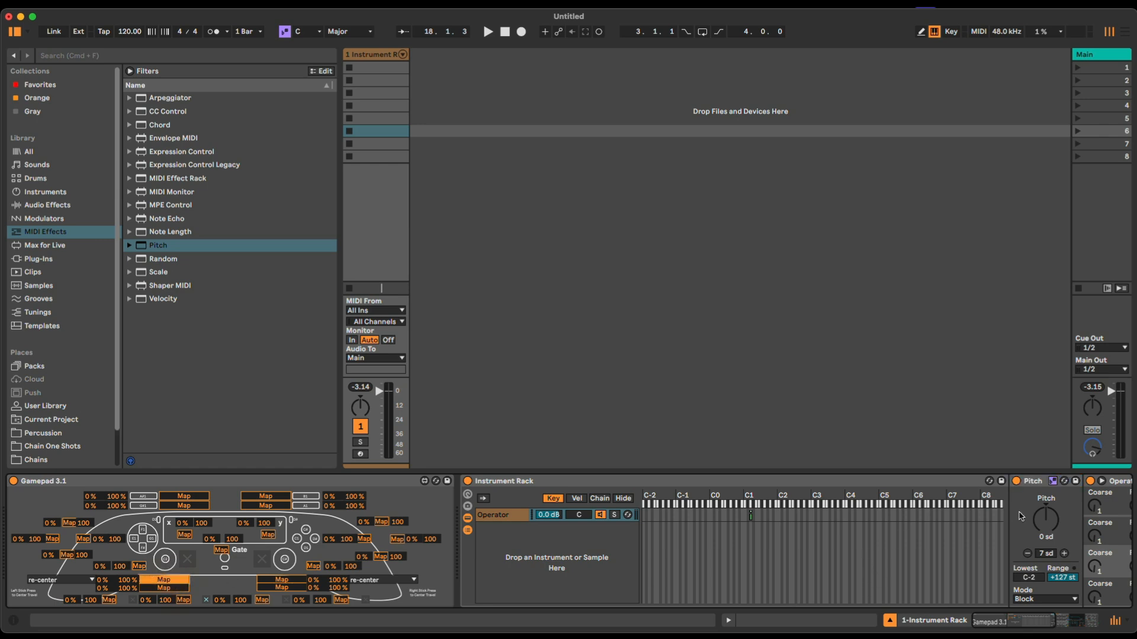
left_click_drag(1046, 538, 1046, 547)
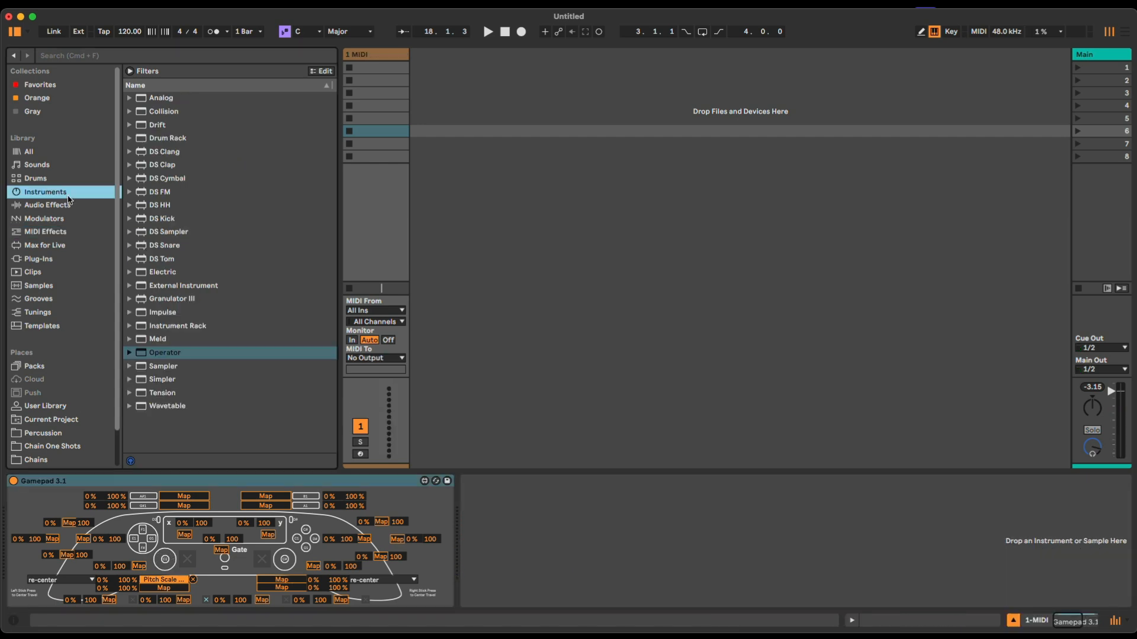
Add a Drum Rack after the Gamepad device and load Operator onto its D1 pad.
left_click(40, 218)
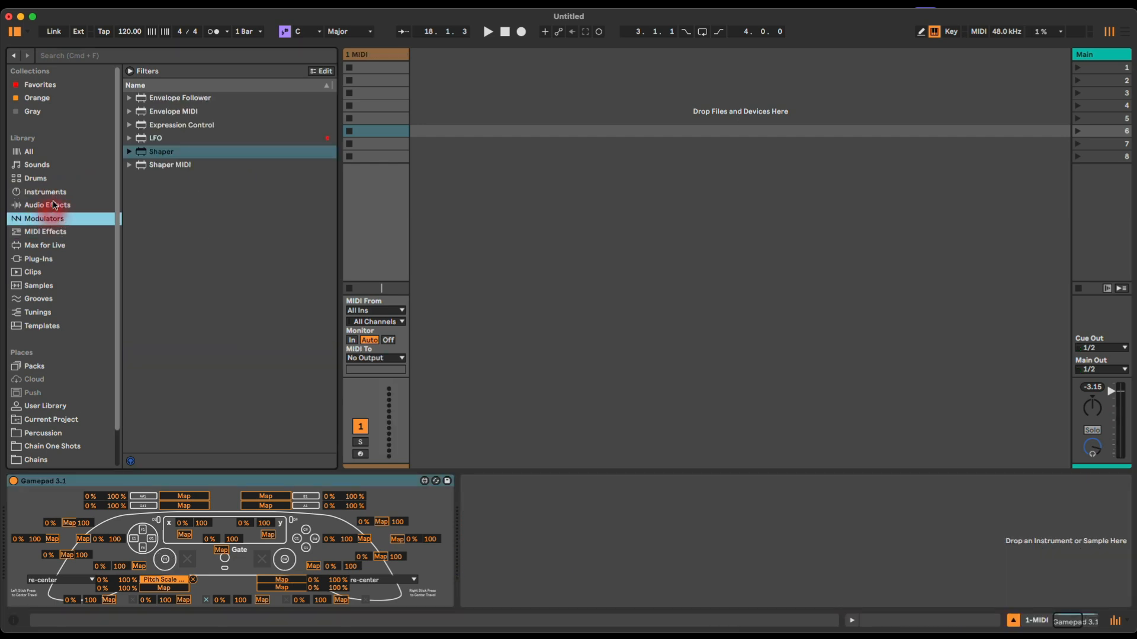
left_click(47, 205)
left_click(45, 192)
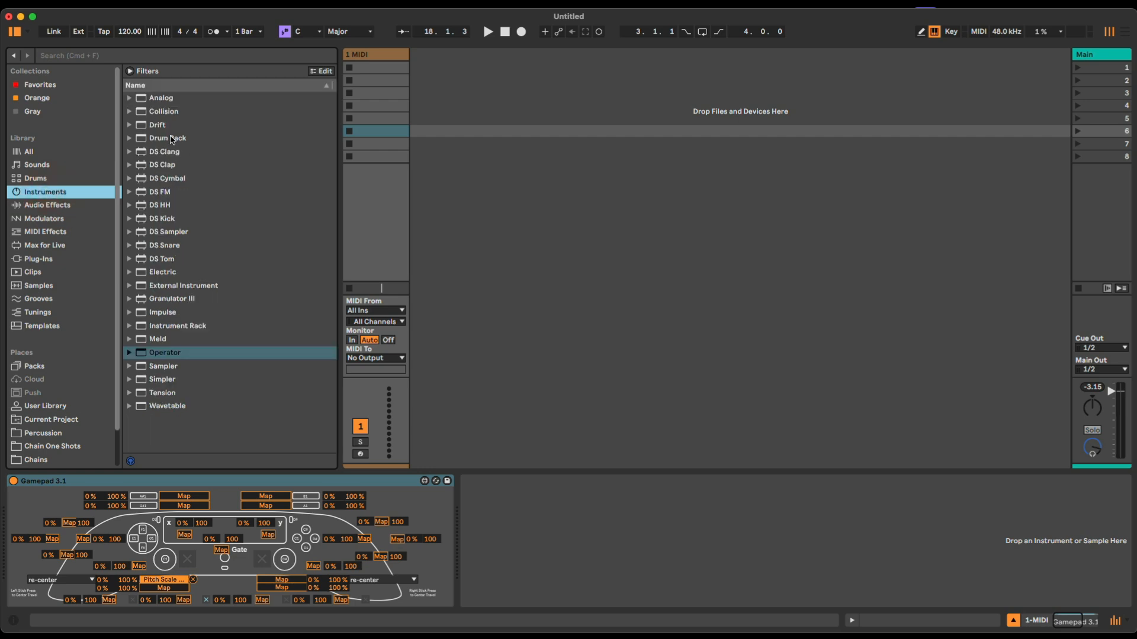
left_click_drag(172, 140, 516, 518)
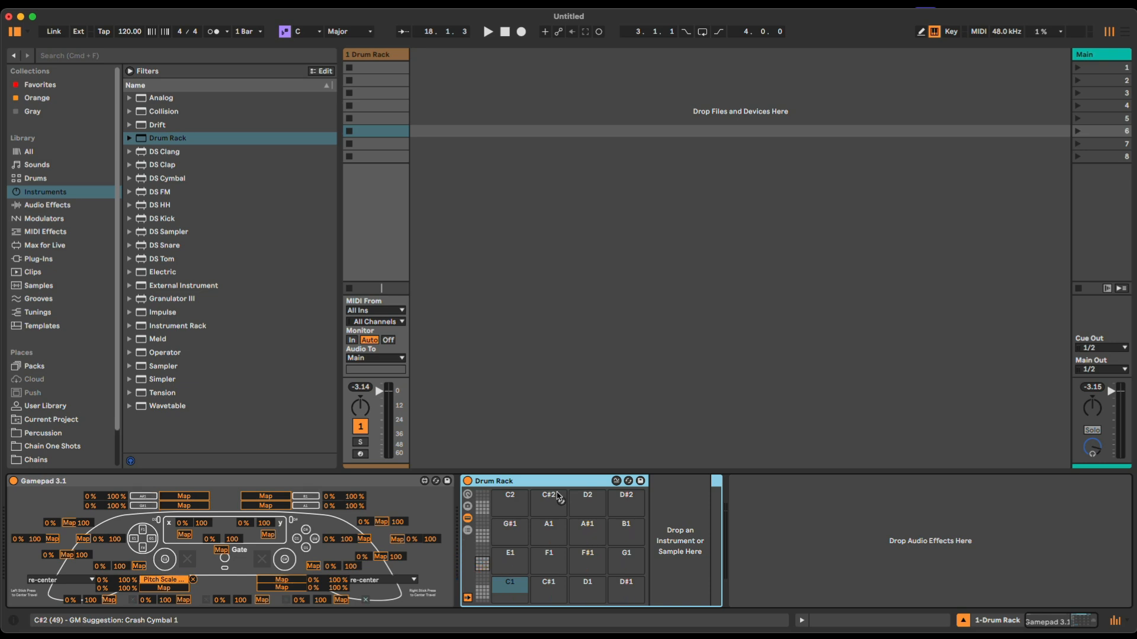
left_click_drag(155, 353, 593, 590)
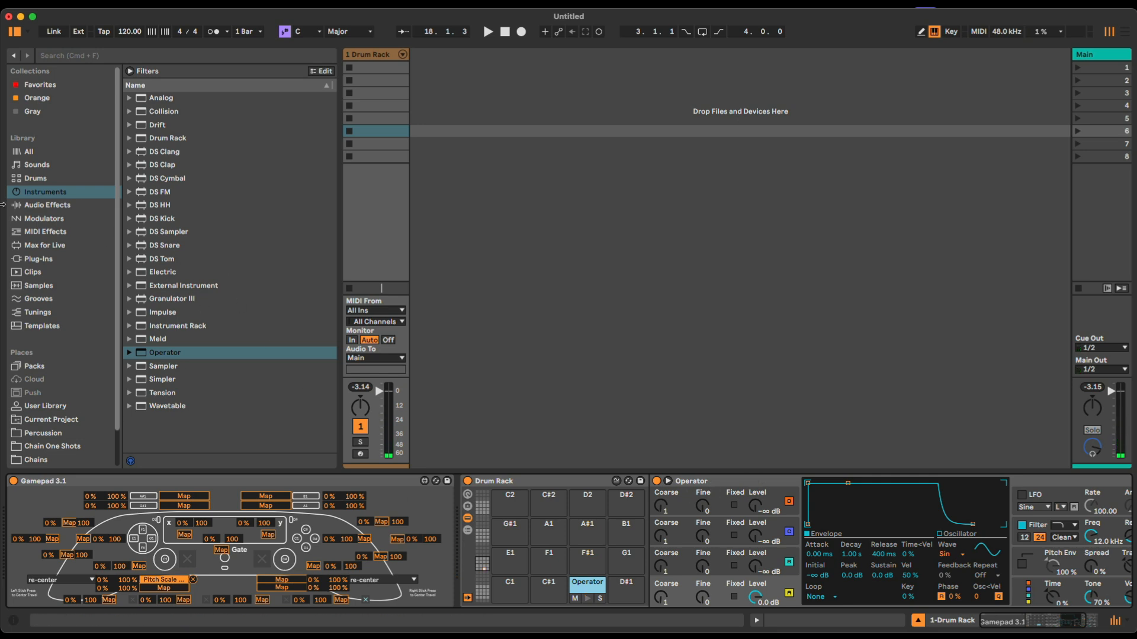
Insert a Chord MIDI effect before Operator on the Drum Rack's D1 pad.
left_click(70, 208)
left_click(47, 245)
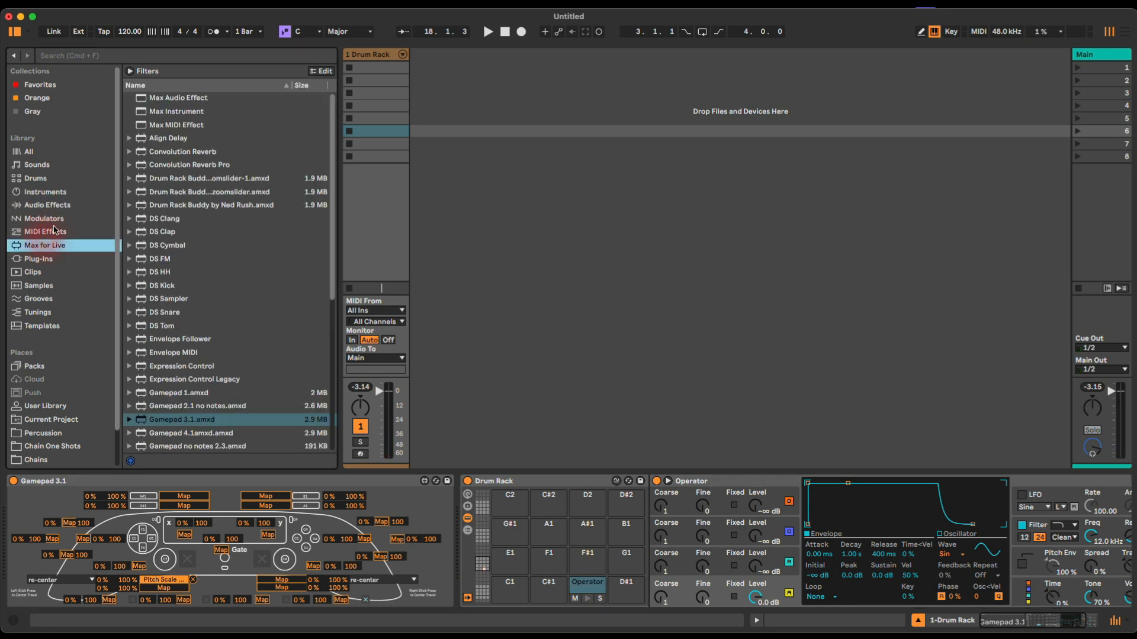
left_click(45, 231)
mouse_move(154, 127)
left_mouse_down()
mouse_move(329, 337)
mouse_move(626, 548)
mouse_move(675, 551)
mouse_move(664, 533)
left_mouse_up()
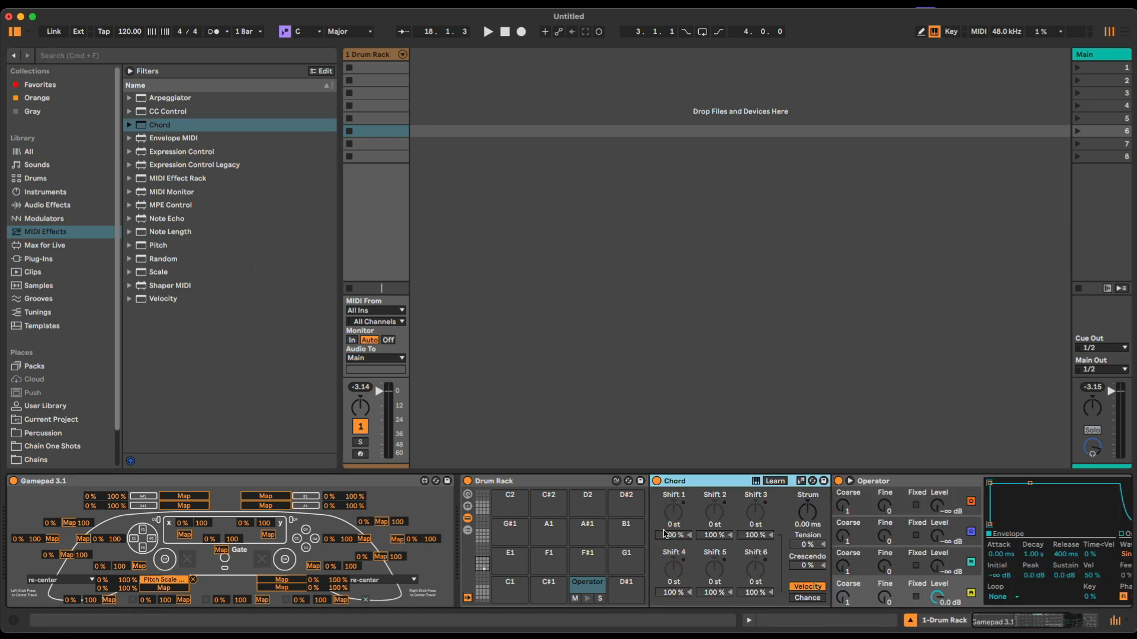
Make Chord follow the current scale and set Shift 1 to +2 sd, Shift 2 to +4 sd and Shift 3 to +7 sd.
left_click(800, 481)
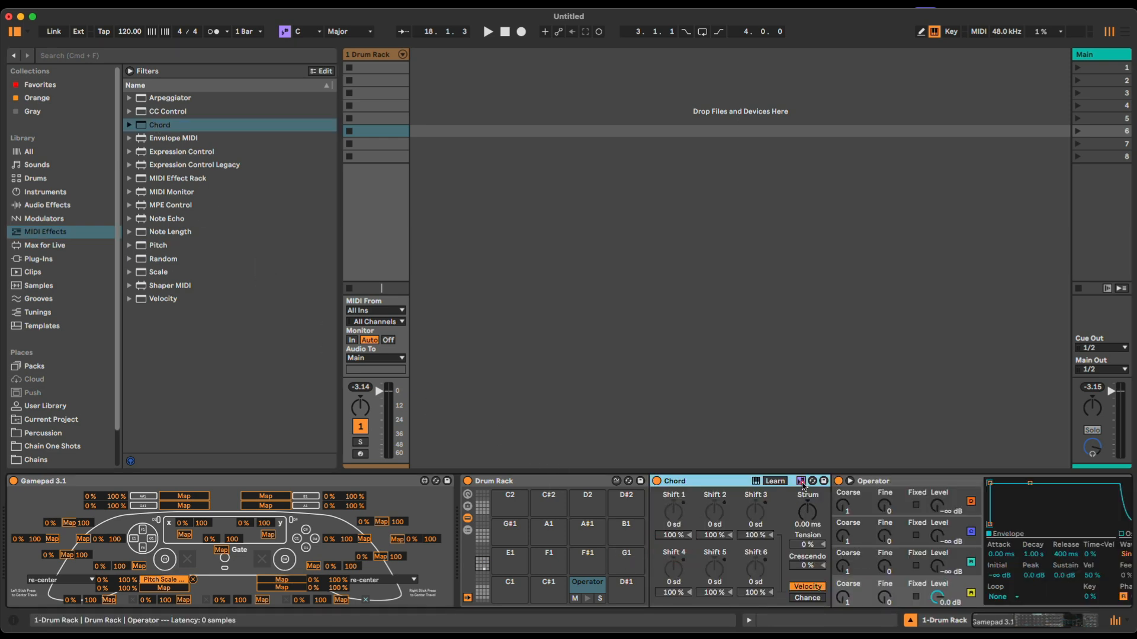
left_click(669, 516)
left_click_drag(714, 517, 745, 513)
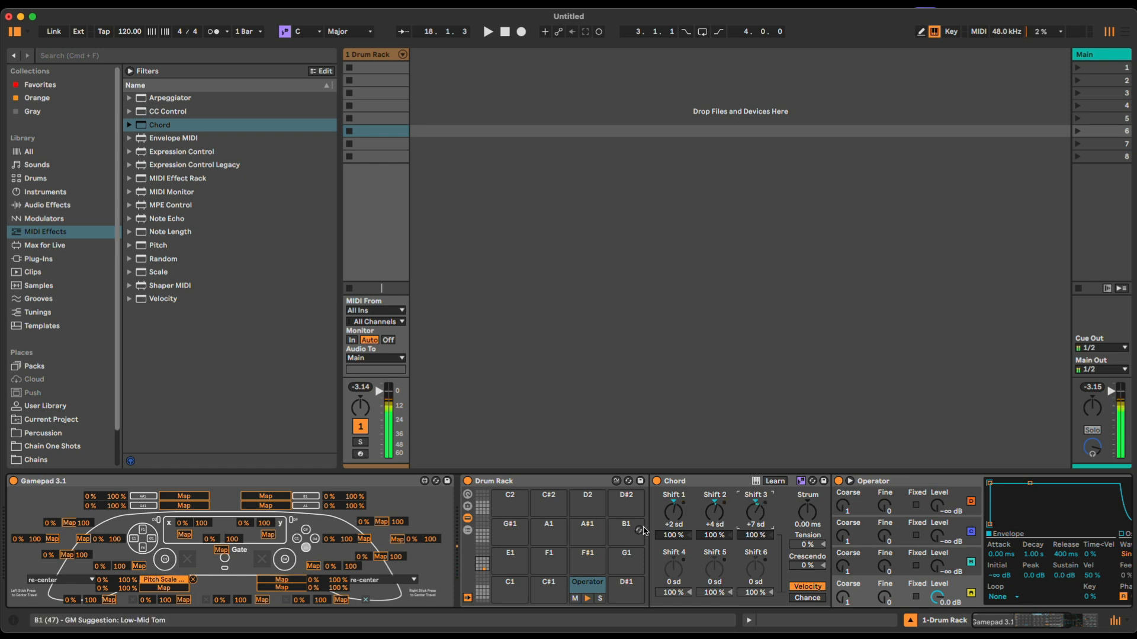
Group the Chord effect into a MIDI Effect Rack and show the rack's chain list.
left_click(732, 484)
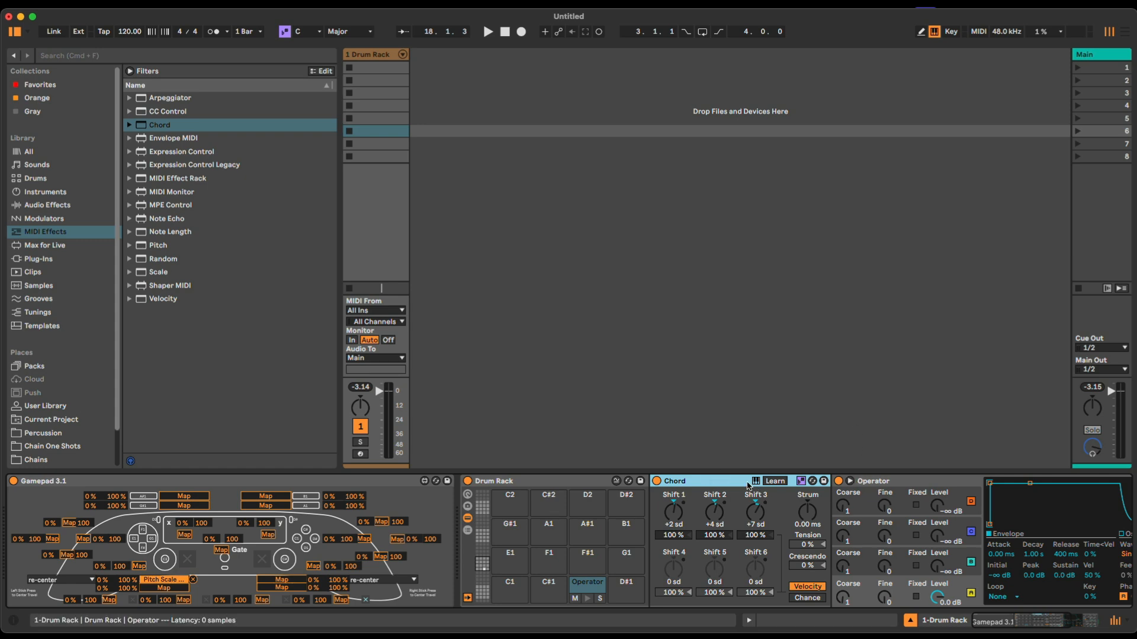
left_click(723, 478)
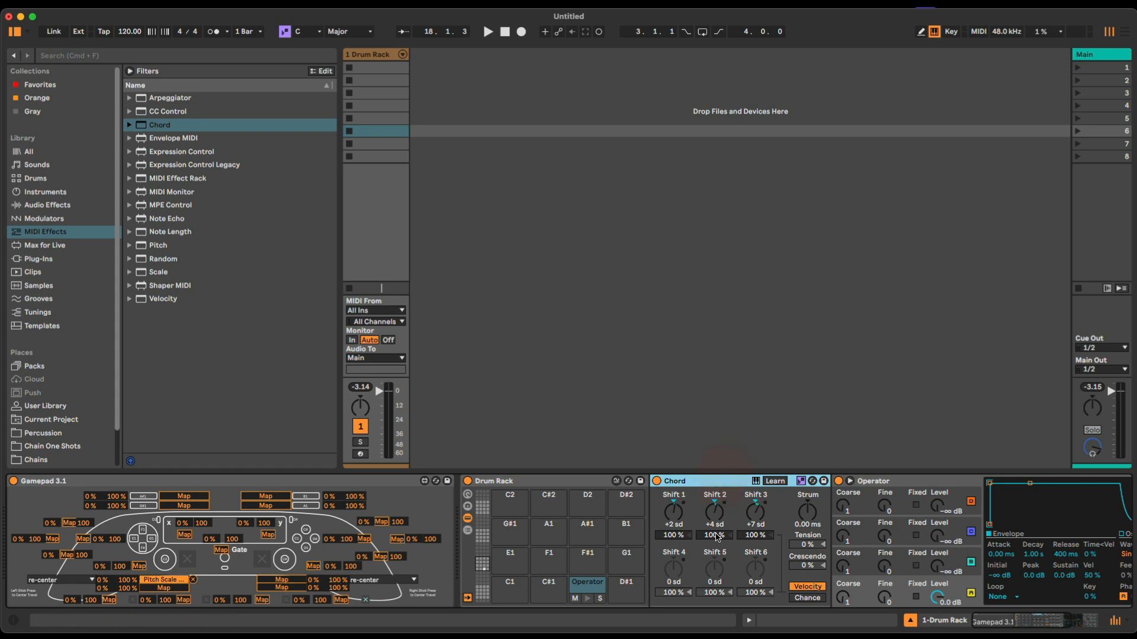
key("super+g")
left_click(656, 528)
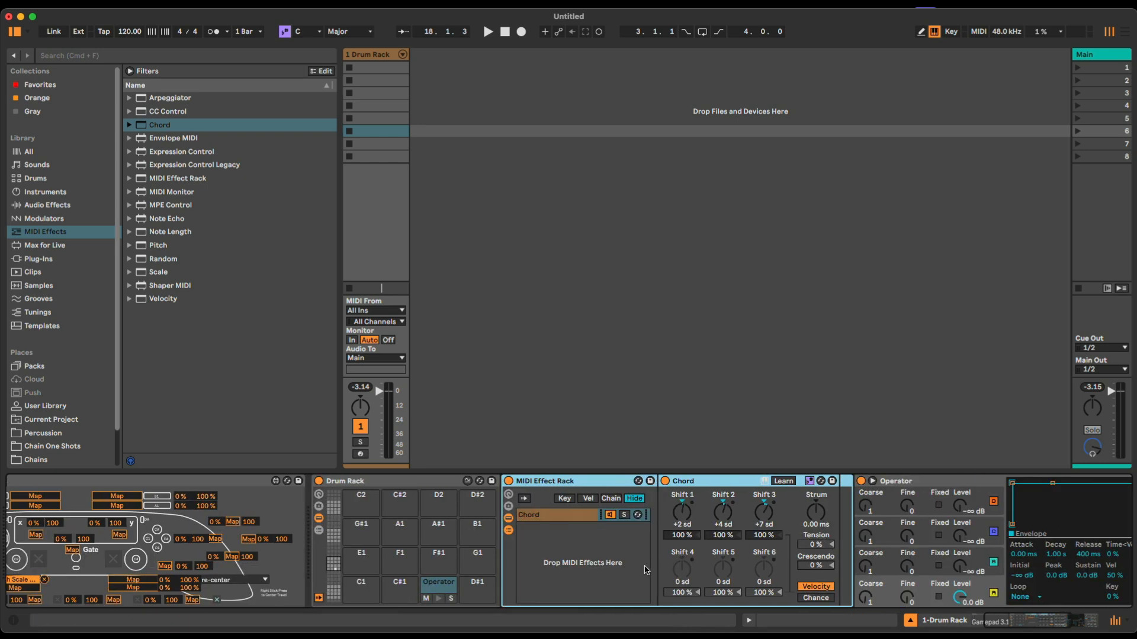
Insert a Pitch effect before Chord in the MIDI Effect Rack chain and set its pitch to -3 st.
left_click_drag(155, 246, 666, 527)
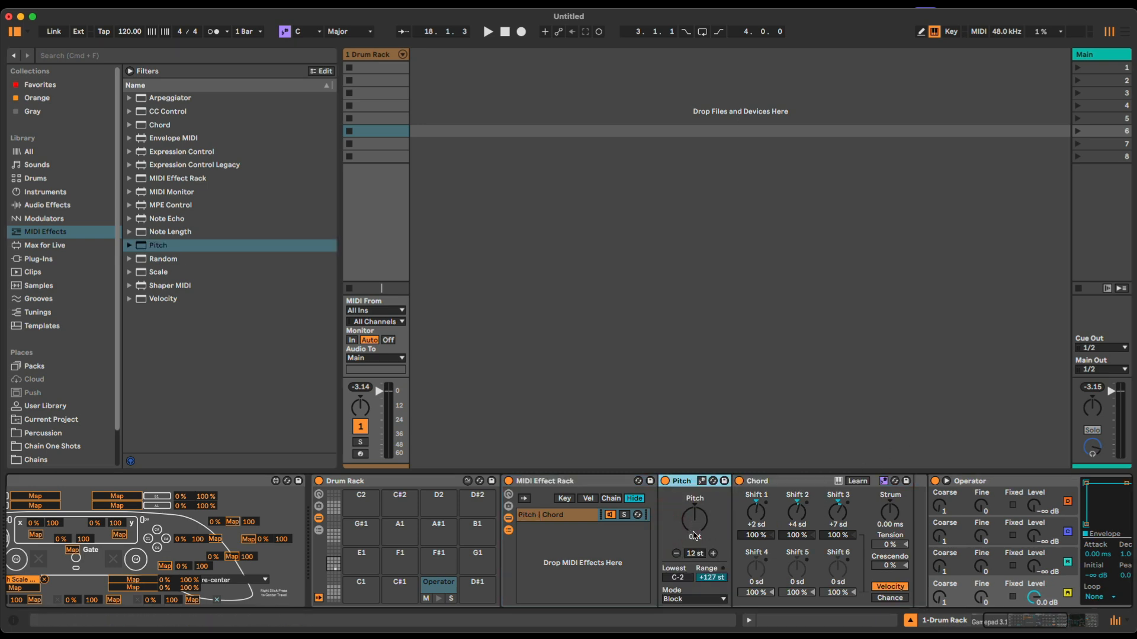
left_click_drag(695, 536, 695, 553)
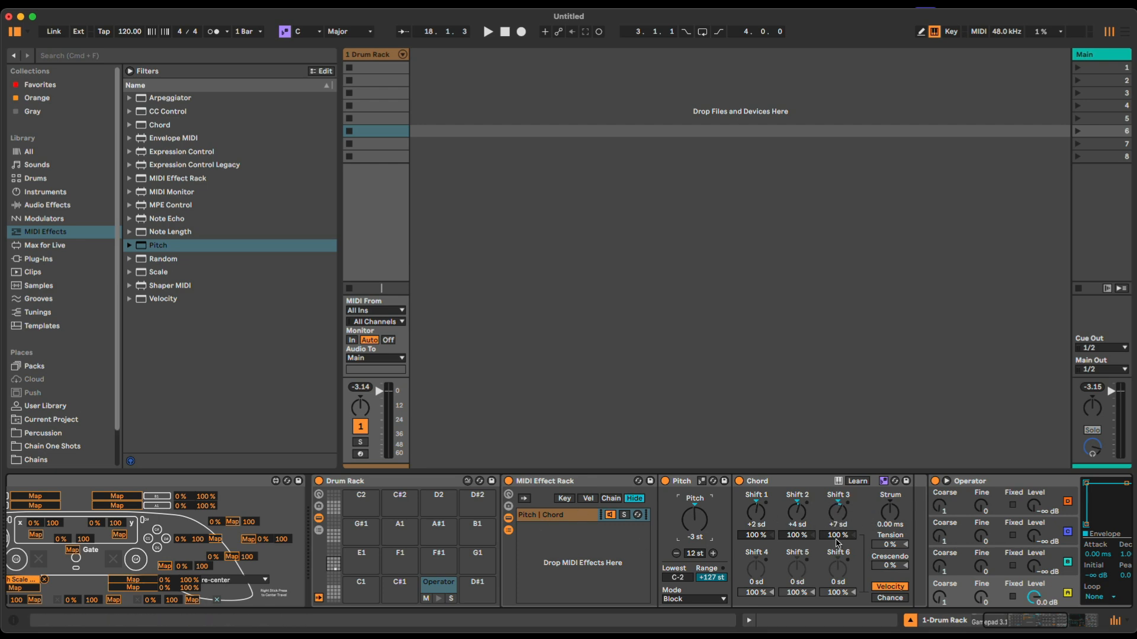
Duplicate the Pitch | Chord chain three times in the MIDI Effect Rack.
left_click(595, 525)
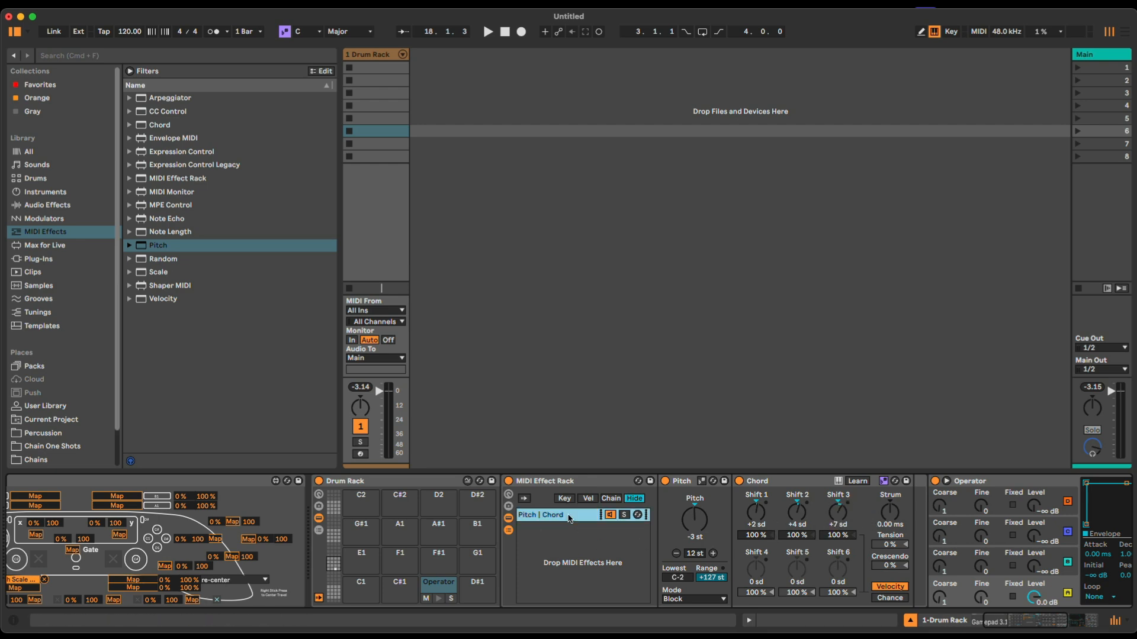
key("super+d")
key("super+d")
key("super+d")
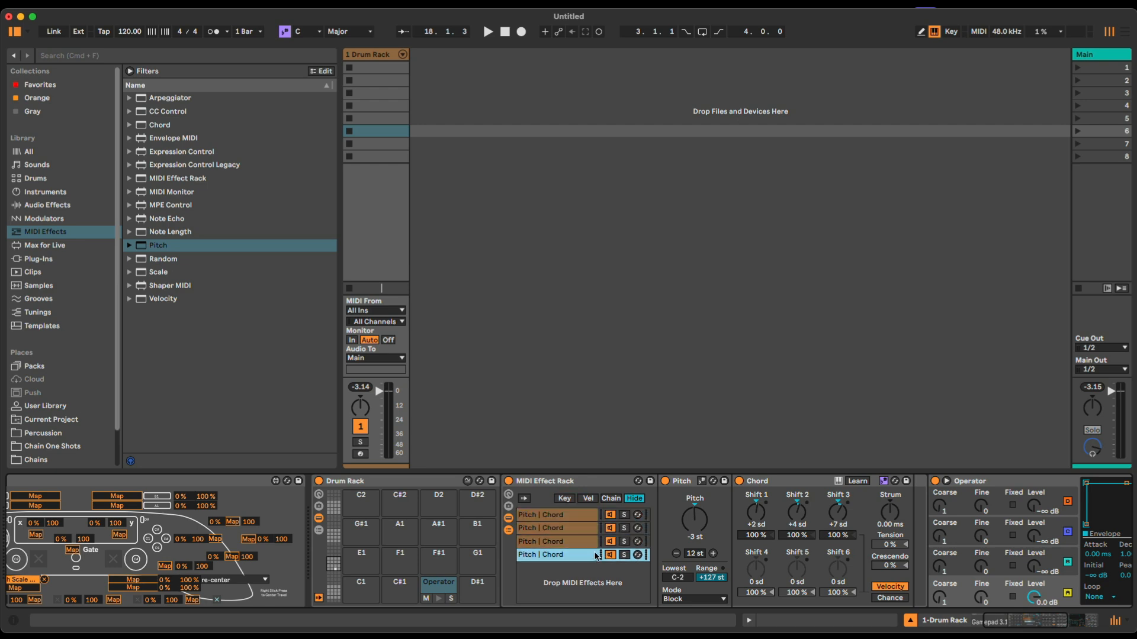
Map the Speaker On switches of the four Pitch | Chord chains to Macros 1, 2, 3 and 4 in order.
left_click(557, 542)
left_click(565, 514)
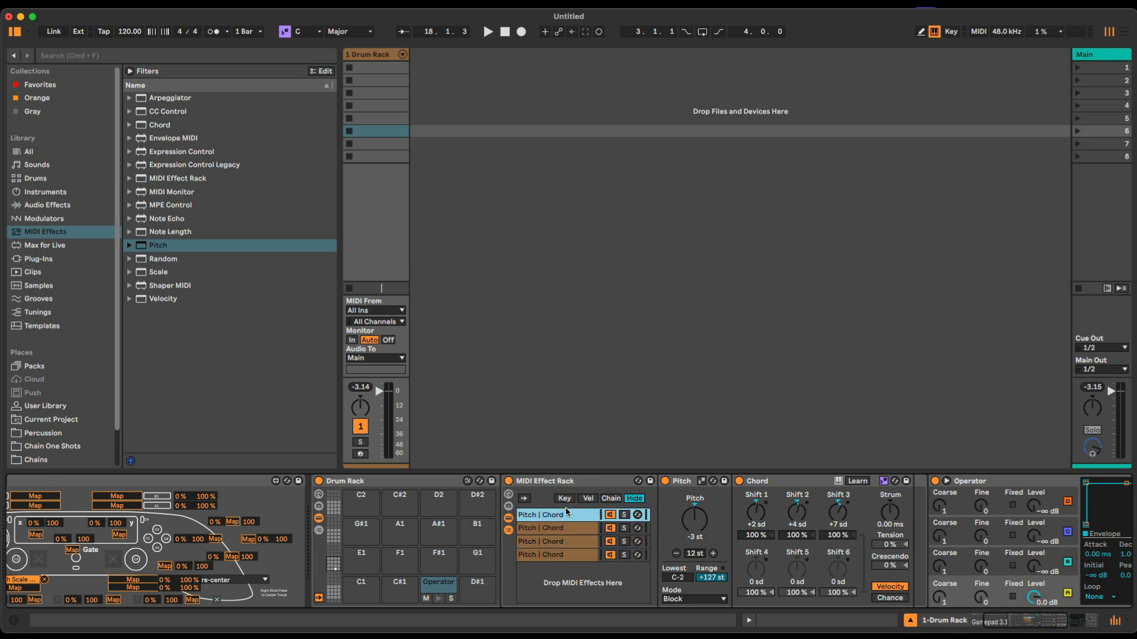
right_click(610, 513)
left_click(668, 311)
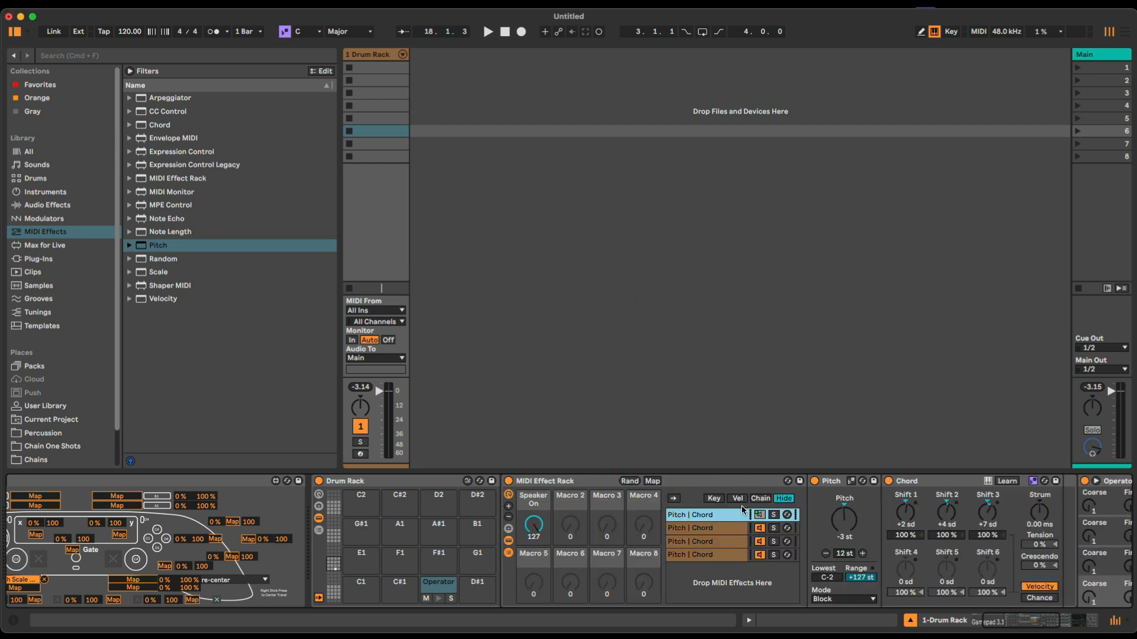
right_click(764, 535)
left_click(805, 340)
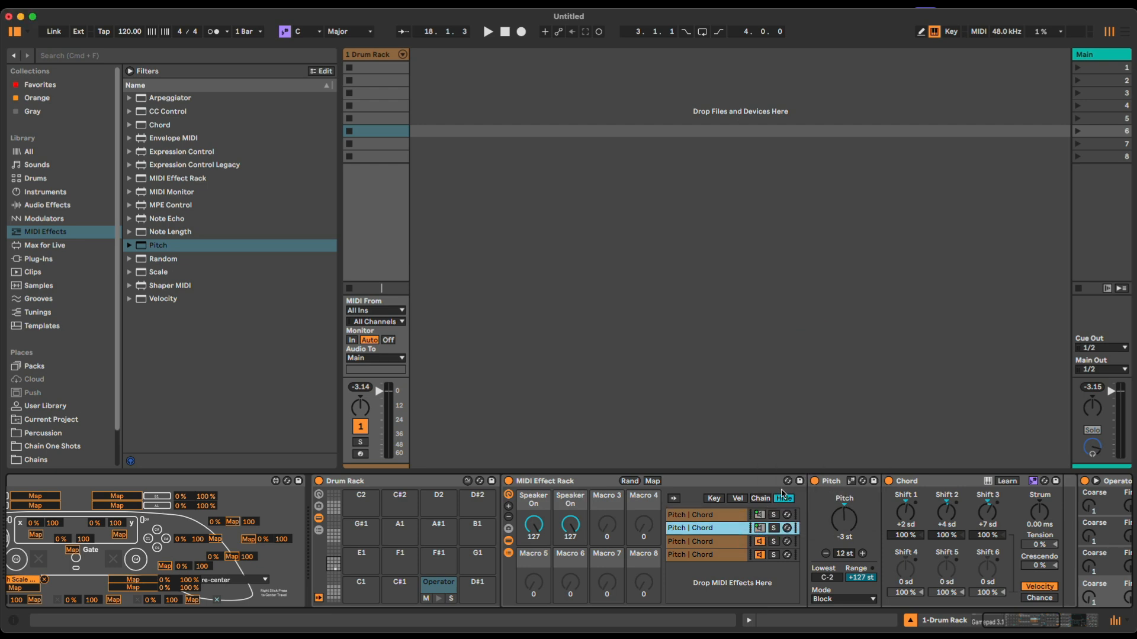
right_click(760, 545)
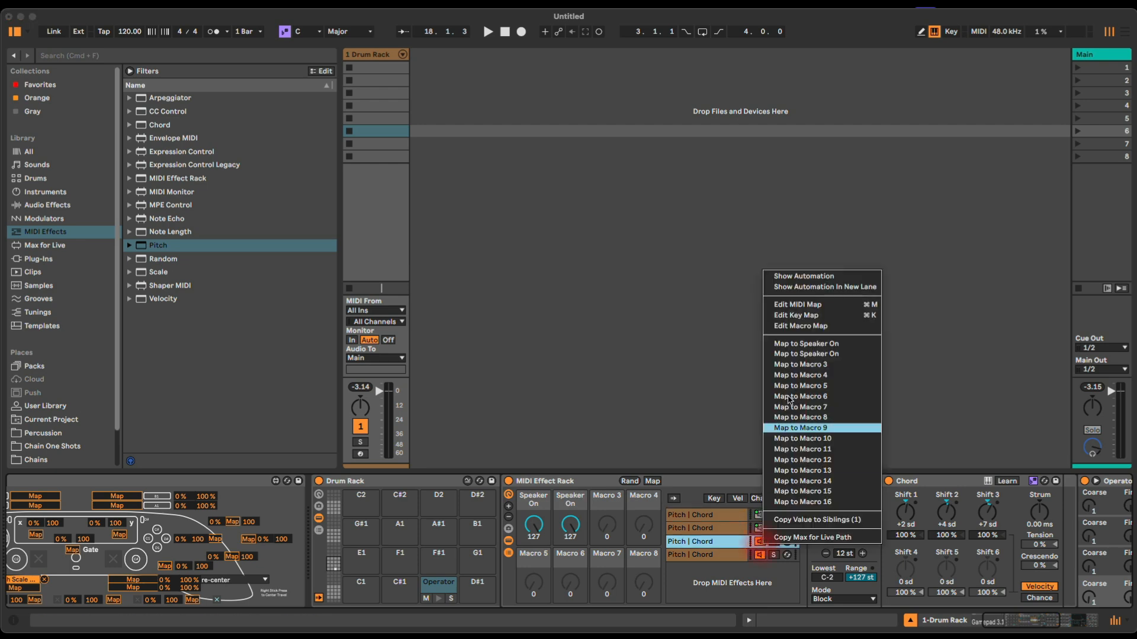
left_click(797, 366)
right_click(760, 556)
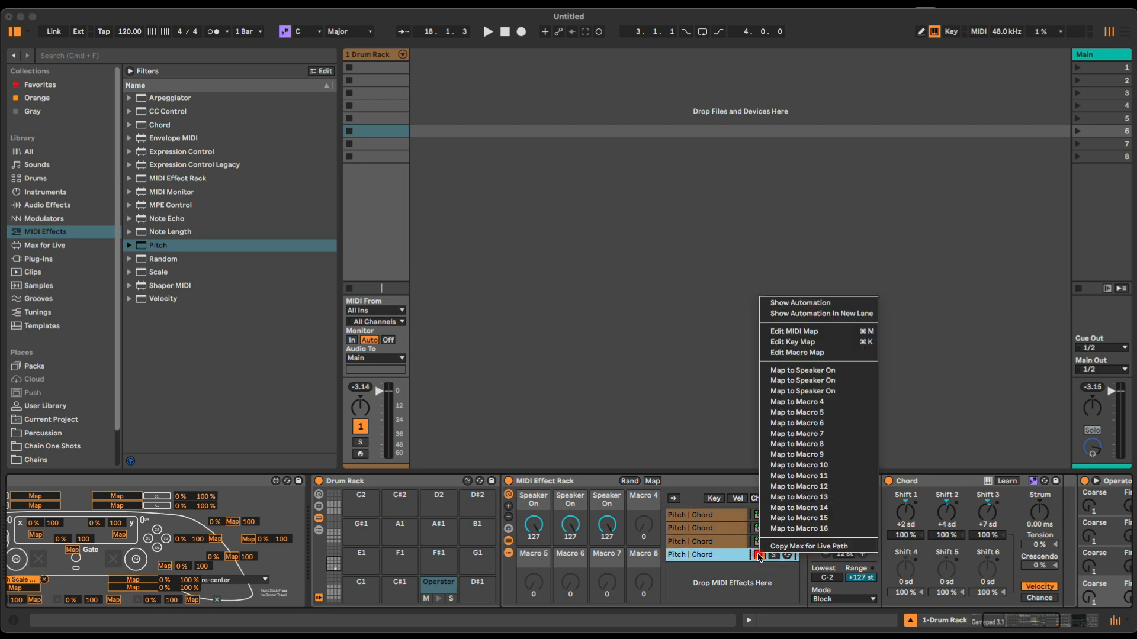
left_click(809, 405)
Map the MIDI Effect Rack's Speaker On Macros 1 to 4 to the Drum Rack's Macros 1, 2, 3 and 4 in order.
scroll(602, 541, "left", 5)
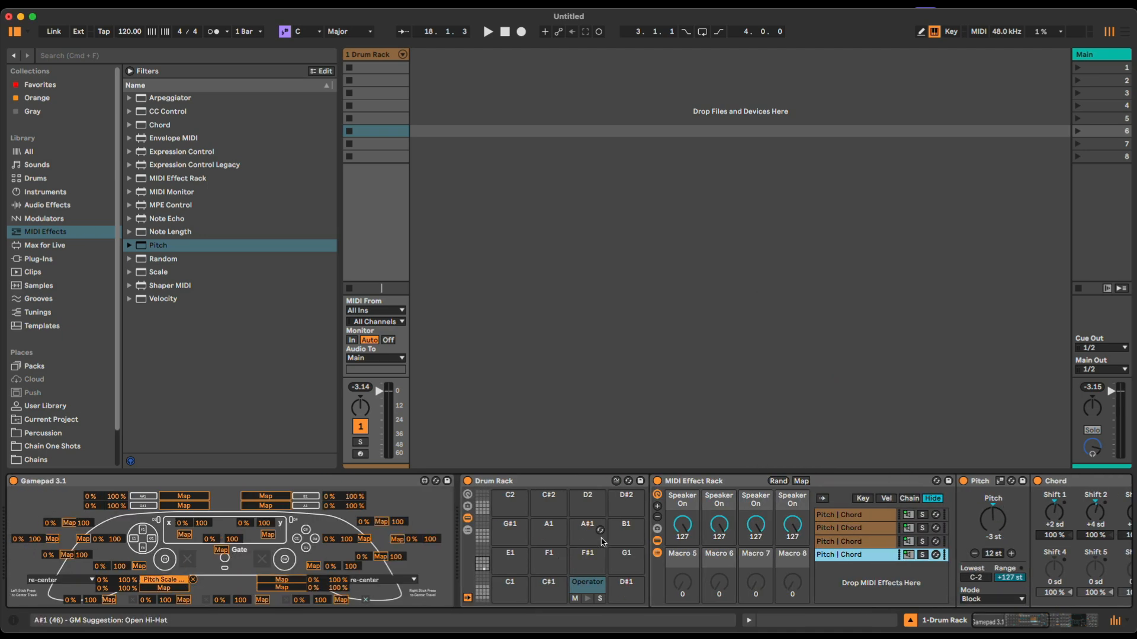
right_click(693, 528)
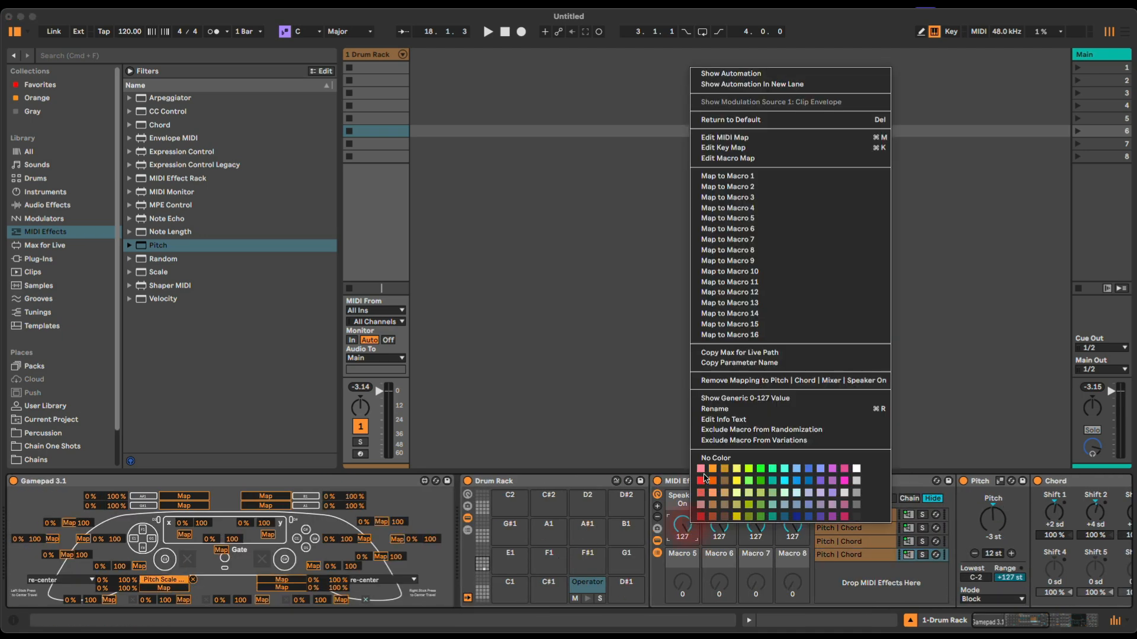
left_click(729, 176)
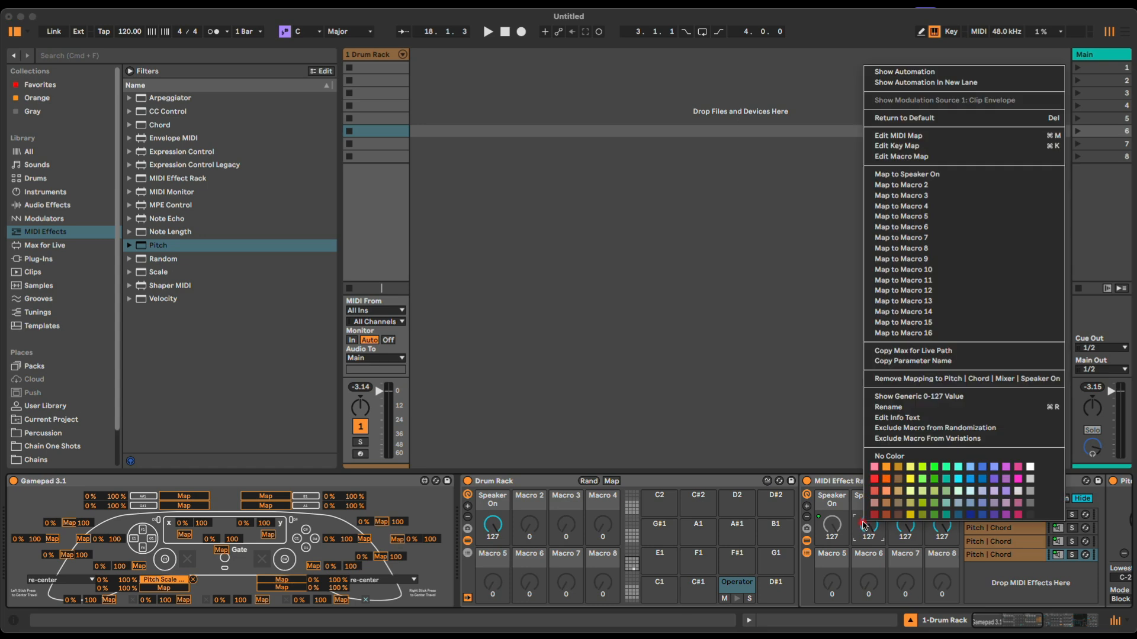
right_click(869, 526)
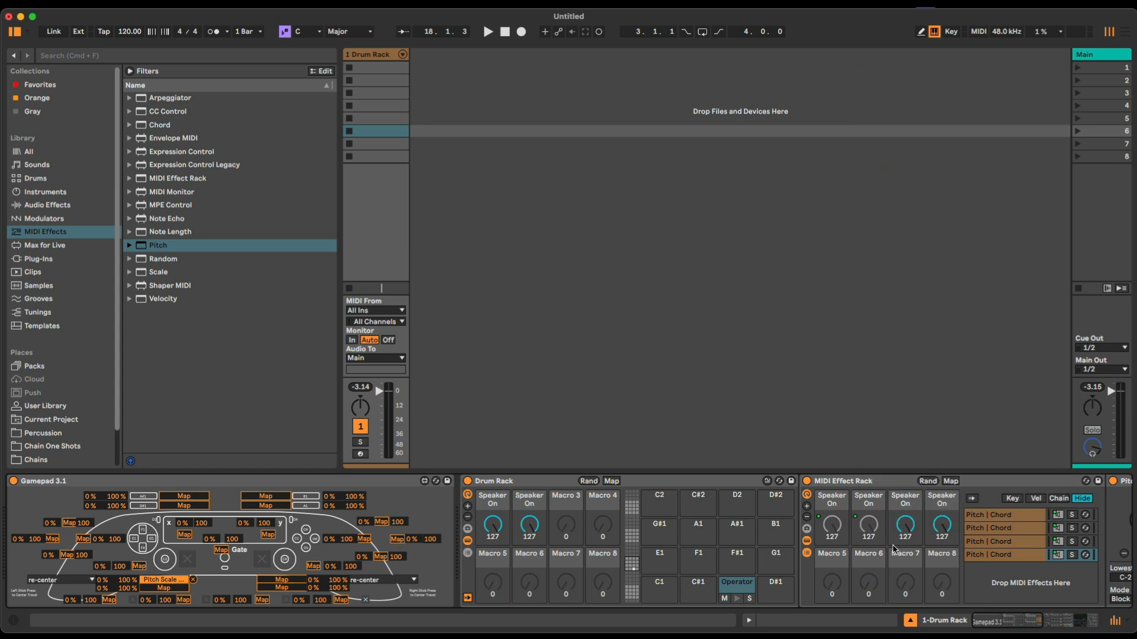
right_click(906, 527)
left_click(945, 201)
right_click(947, 536)
left_click(859, 221)
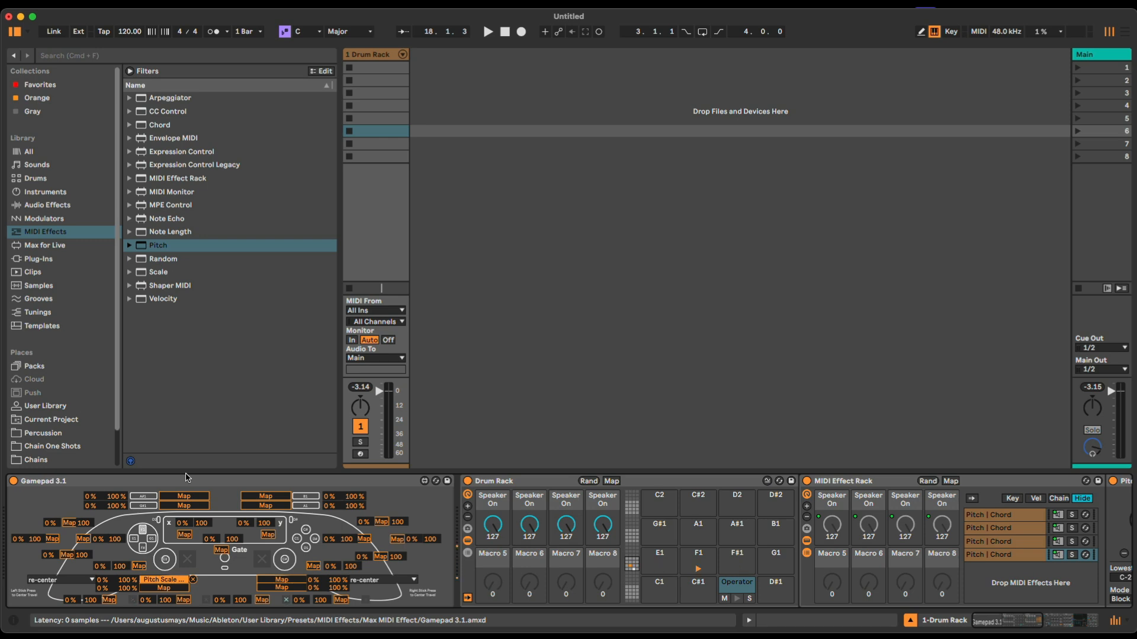
Start playback and look through the first three Pitch | Chord chains of the MIDI Effect Rack.
key("space")
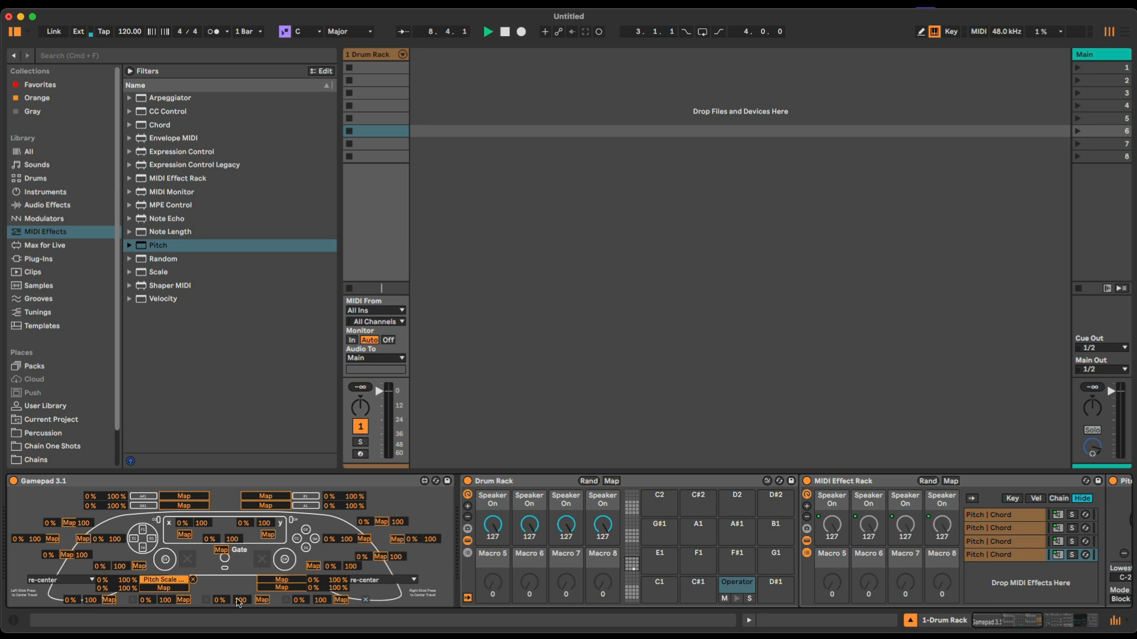
left_click(995, 517)
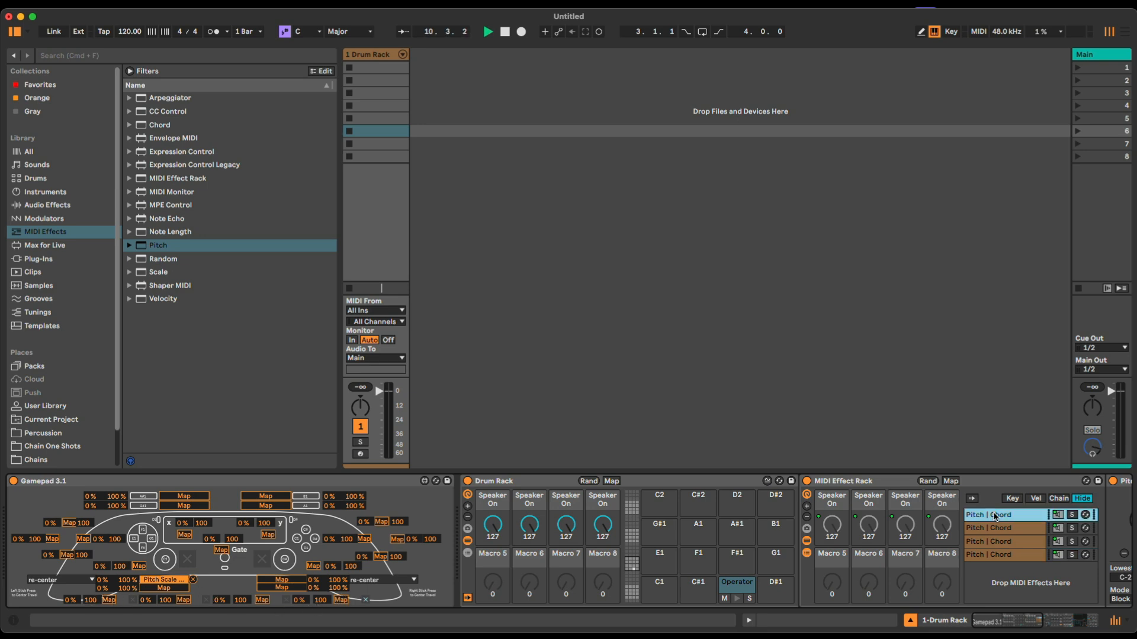
left_click(989, 543)
left_click(993, 517)
left_click(986, 545)
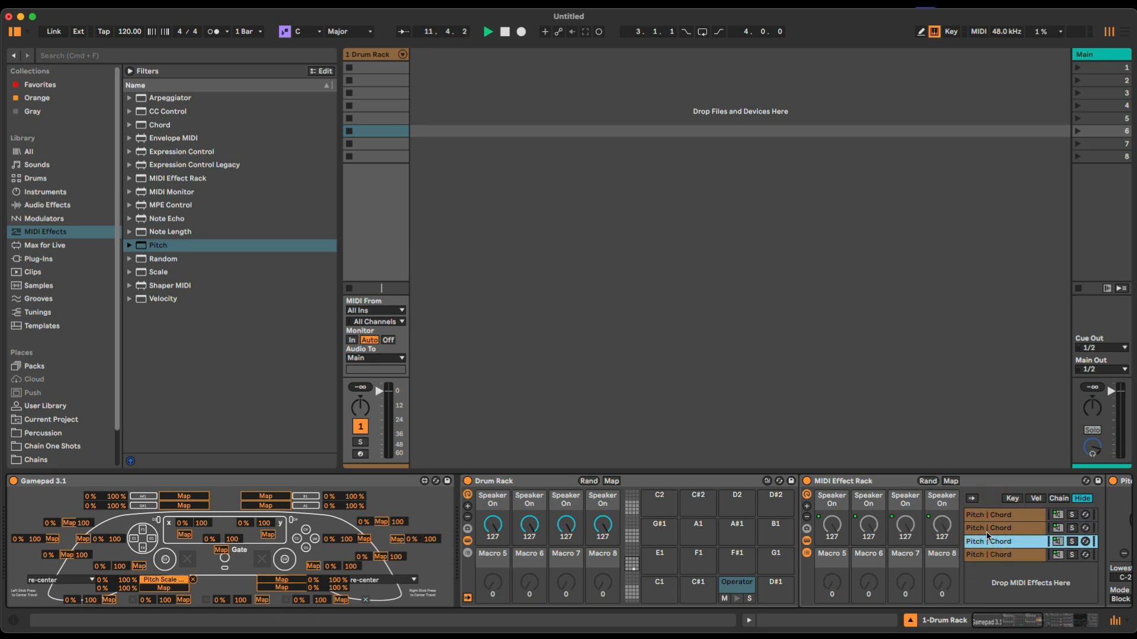
left_click(987, 529)
Map the Gamepad device's four bottom-row button assignments to the Drum Rack's Speaker On Macros 1, 2, 3 and 4 in order.
left_click(109, 599)
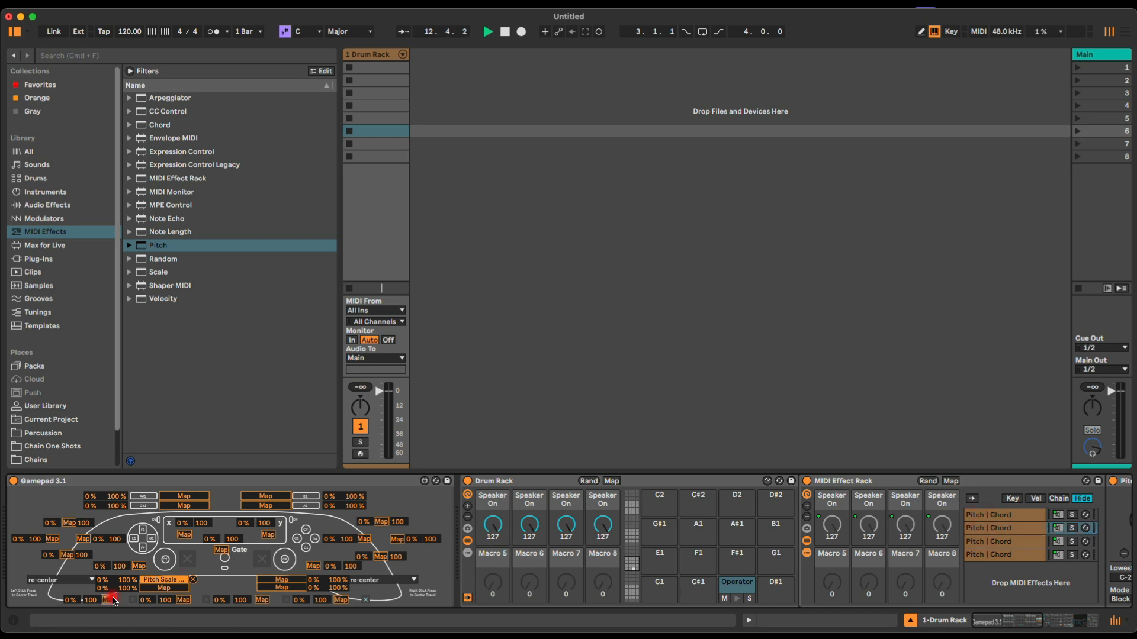
left_click(183, 600)
left_click(264, 599)
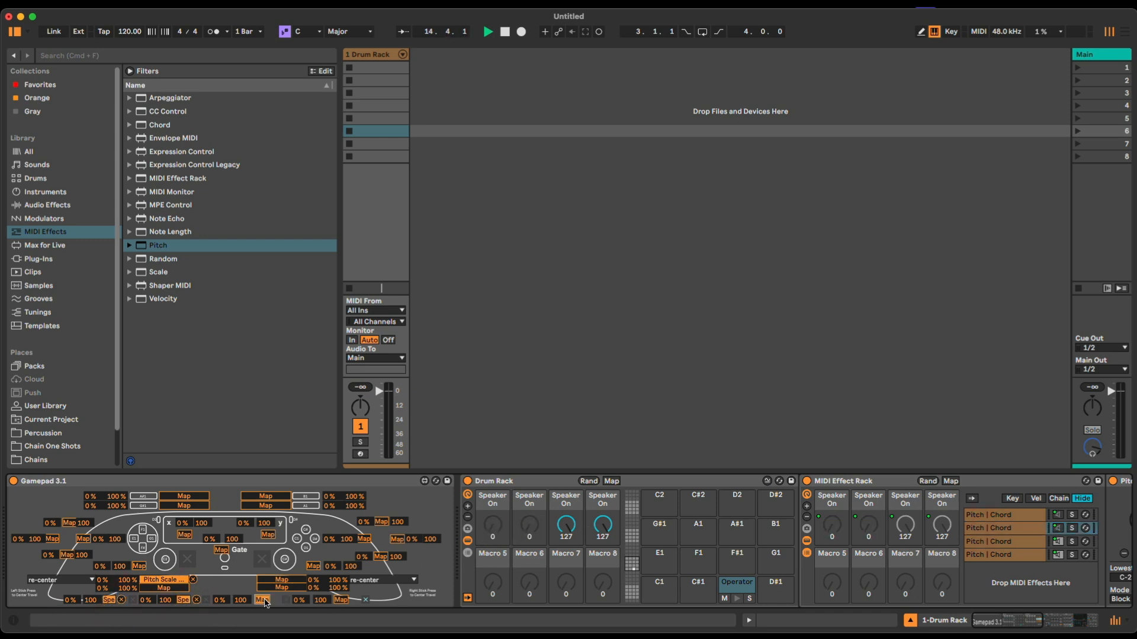
left_click(555, 527)
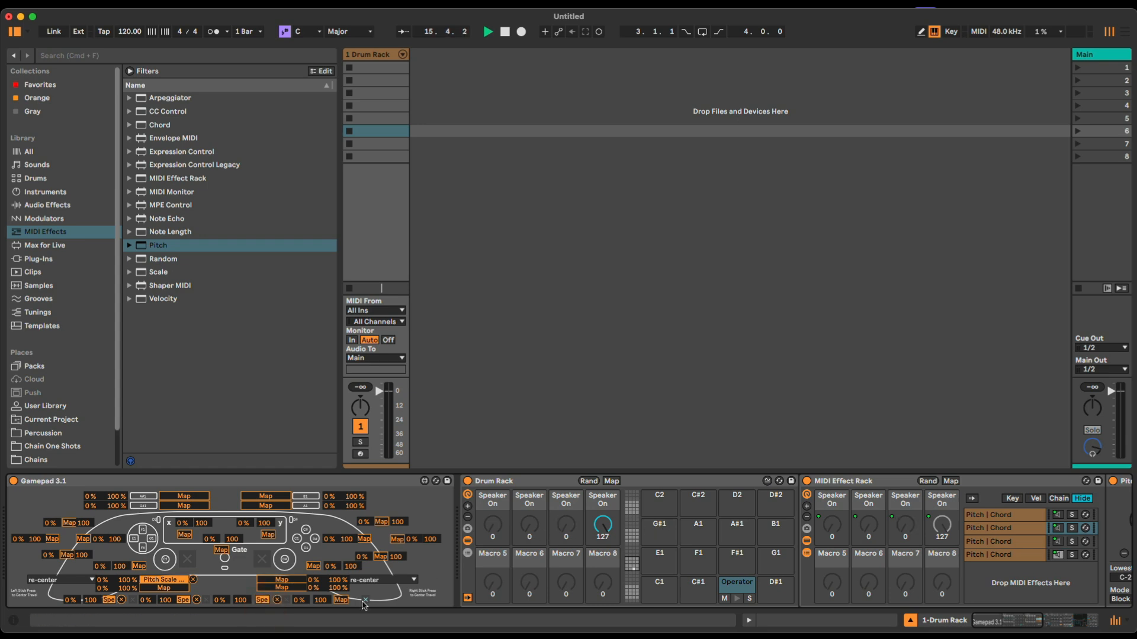
left_click(341, 600)
left_click(603, 524)
Set the second chain's pitch to -2 st, and the third chain's pitch to +2 st with its Chord Shift 3 at +5 sd.
scroll(942, 500, "right", 5)
scroll(940, 500, "right", 7)
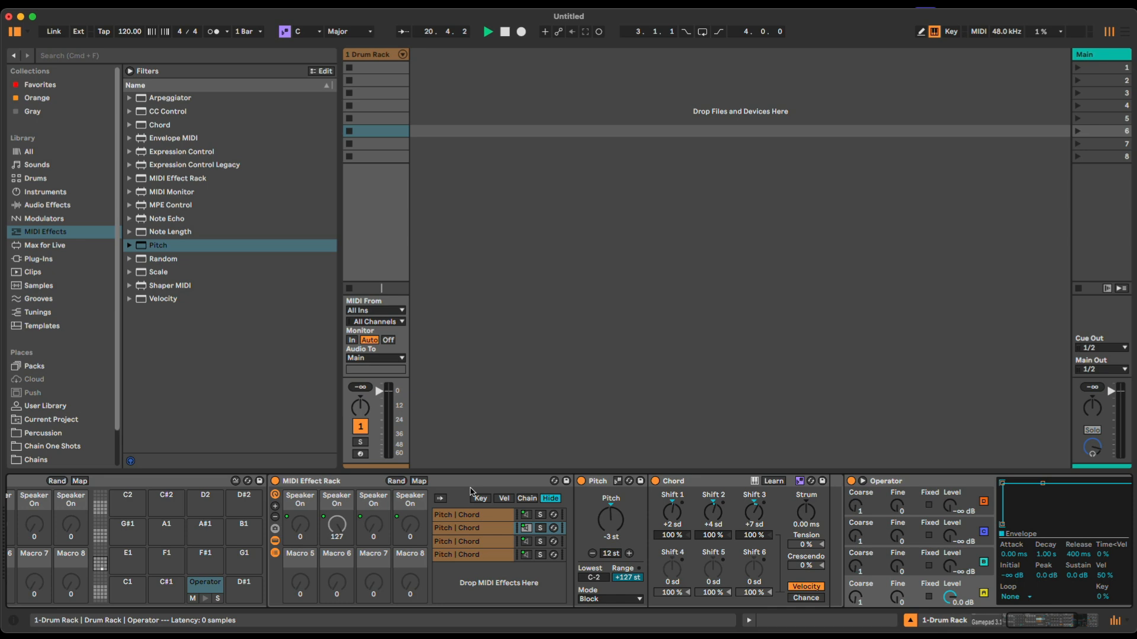
left_click(476, 518)
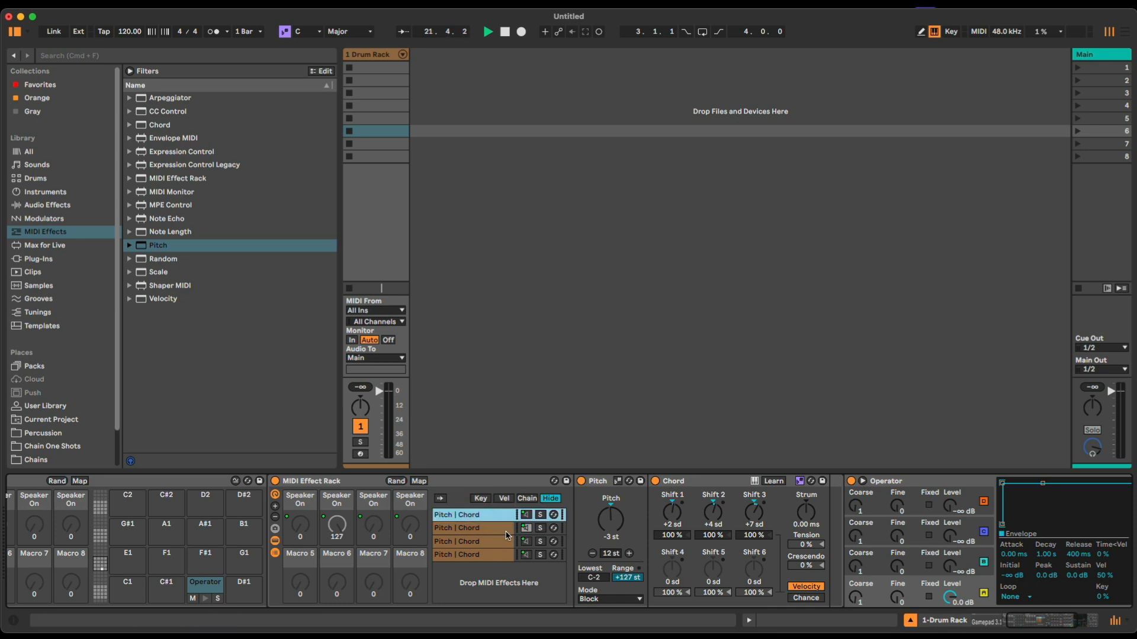
left_click(601, 524)
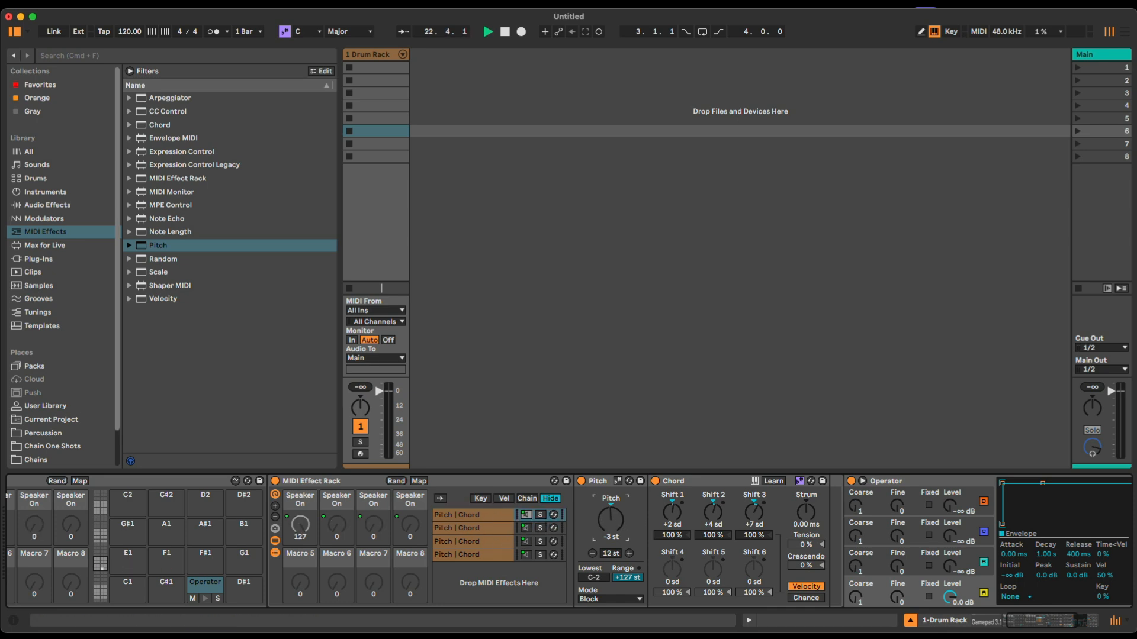
left_click(472, 528)
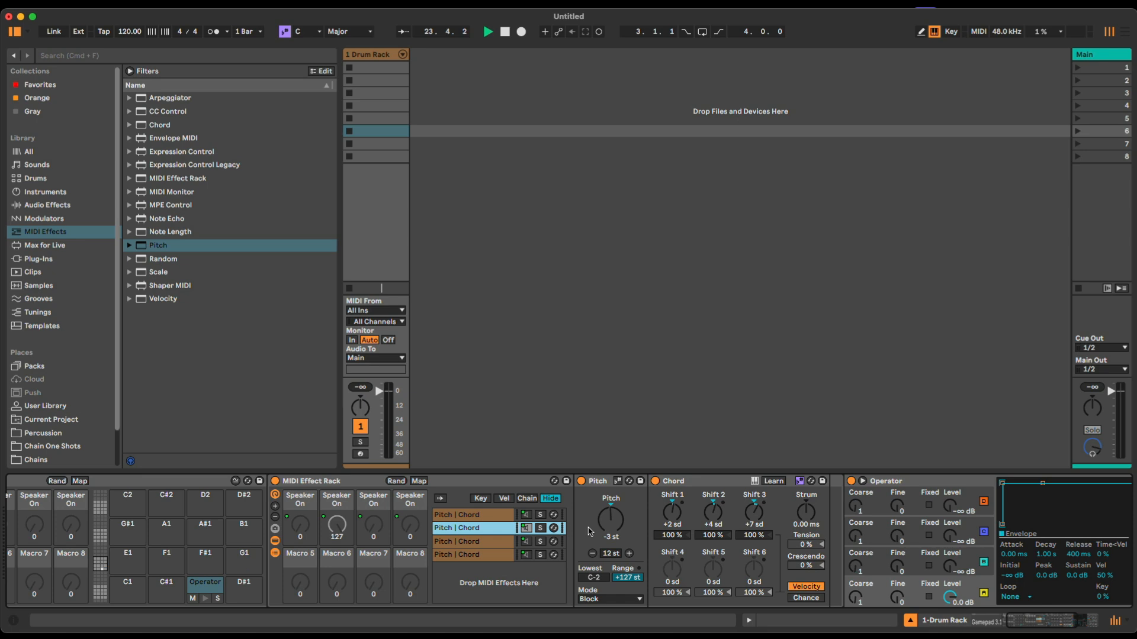
left_click(625, 529)
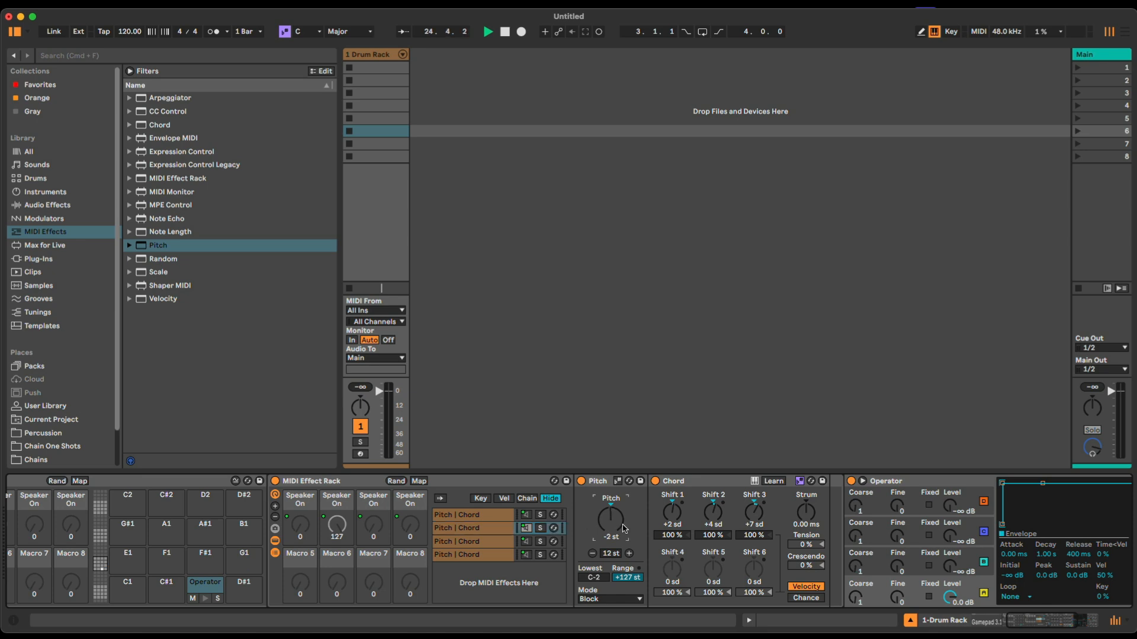
left_click(476, 542)
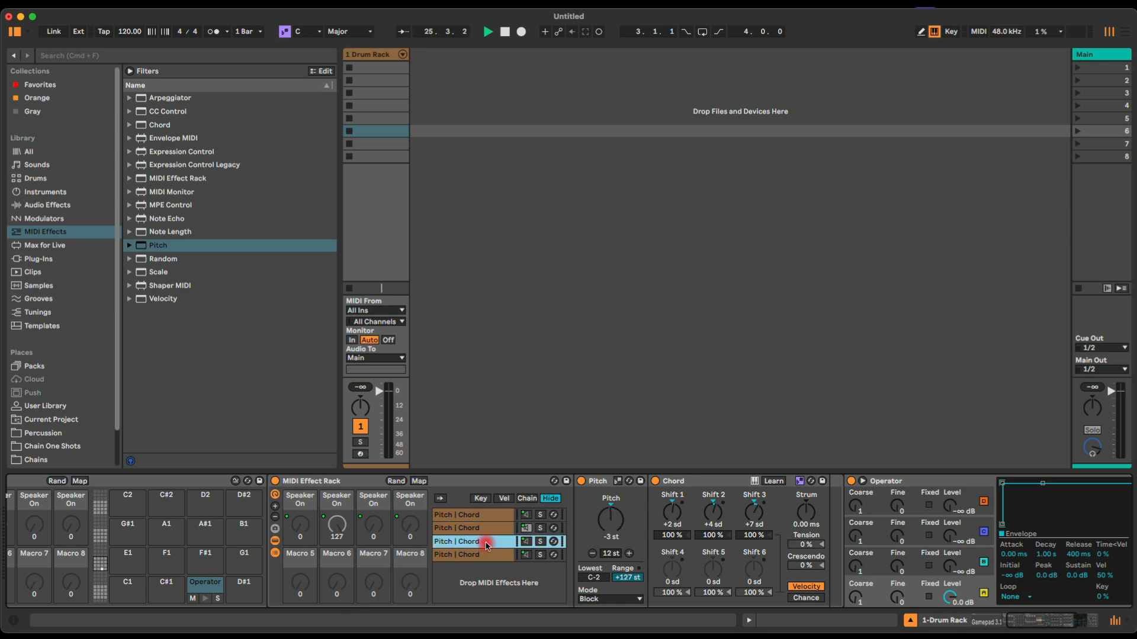
double_click(613, 528)
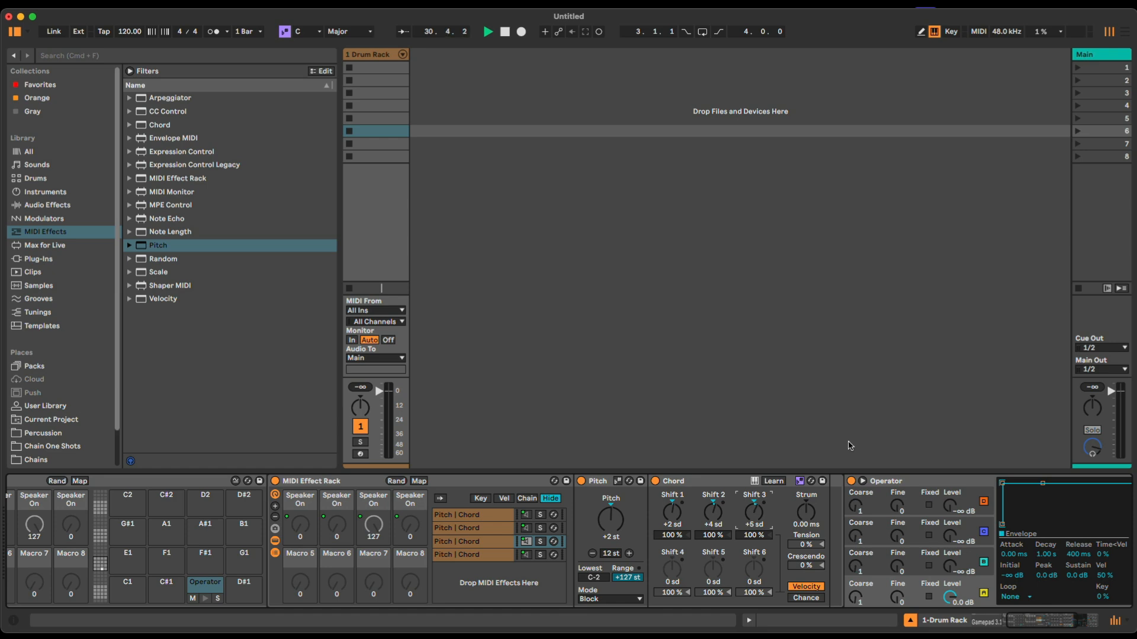
Switch the Pitch devices in all four Pitch | Chord chains to use the current scale, so they shift in scale degrees.
left_click(618, 481)
left_click(488, 528)
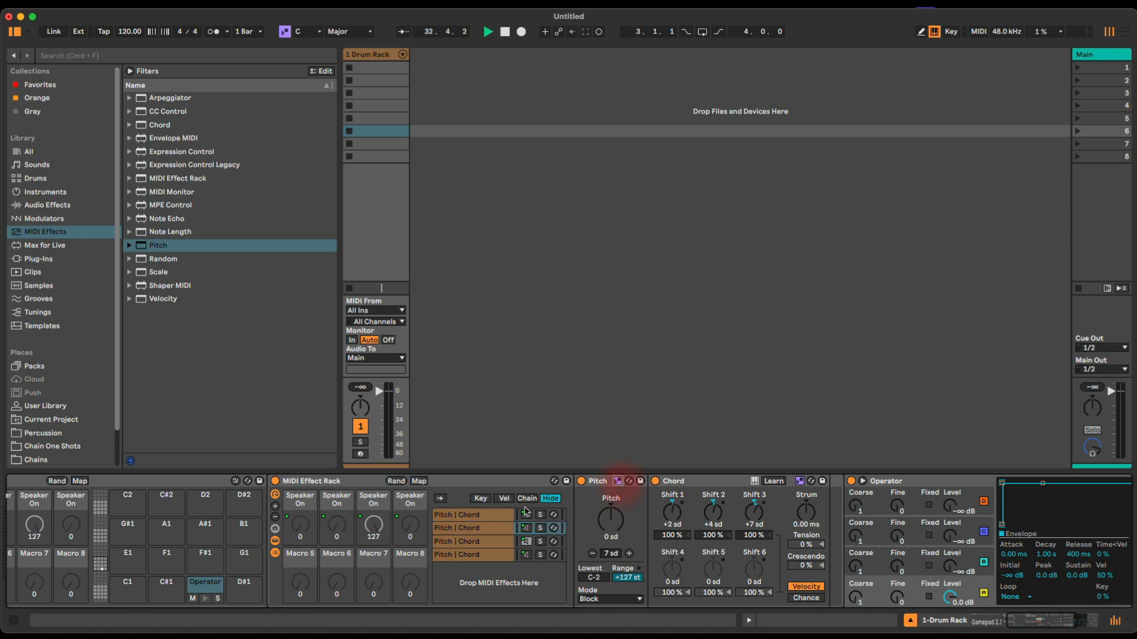
left_click(498, 518)
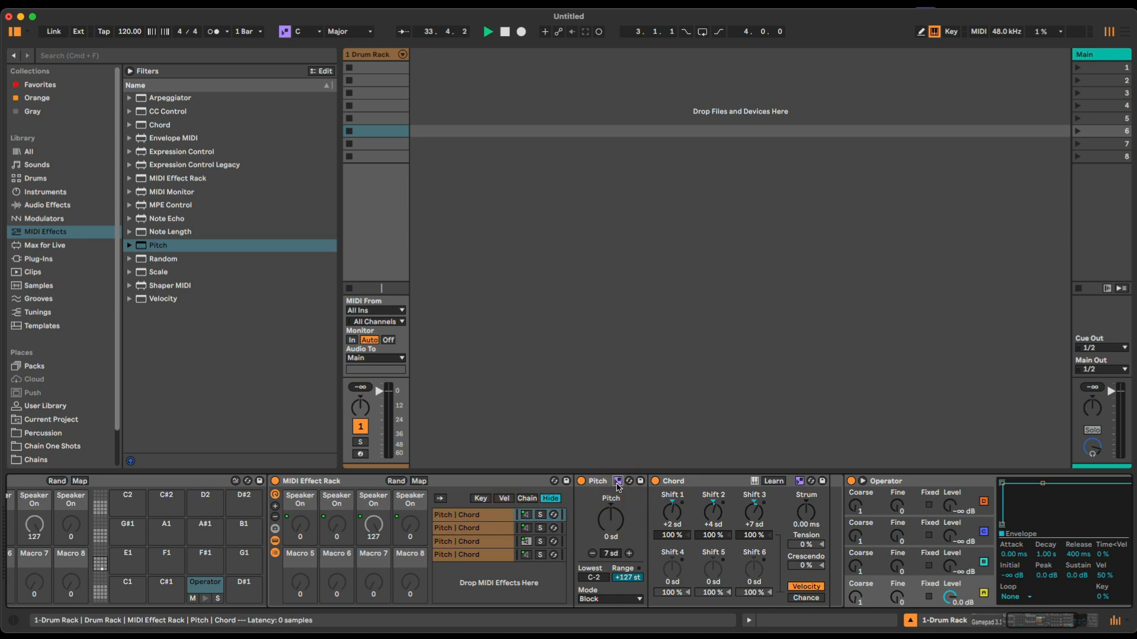
left_click(491, 543)
left_click(492, 554)
left_click(617, 482)
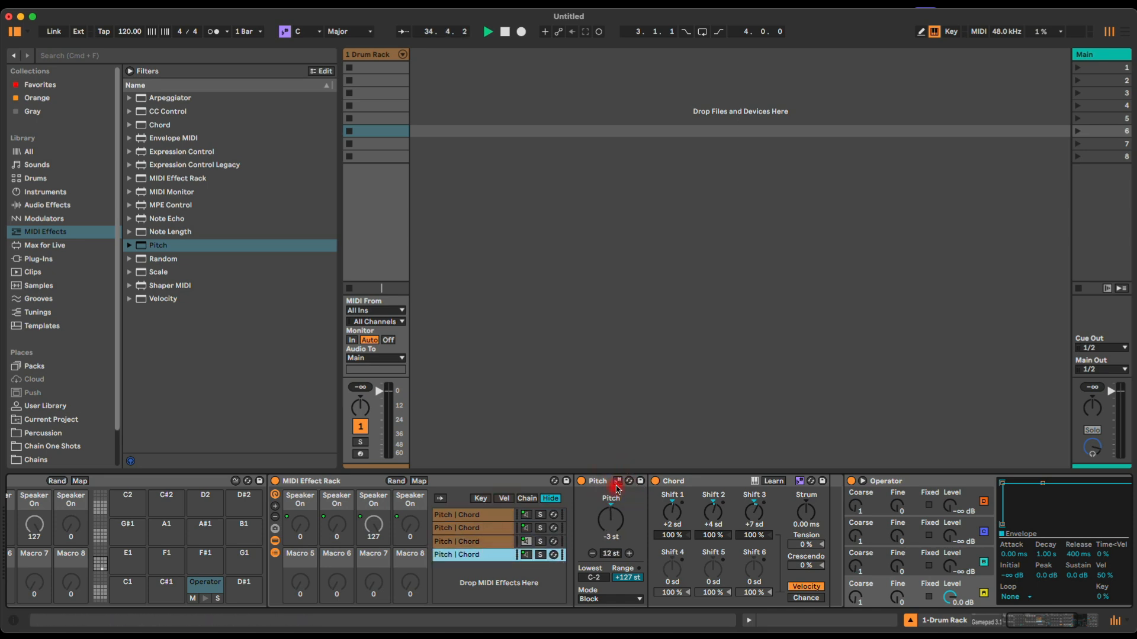
Try -1 sd on the first chain's Pitch device and set the third chain's pitch to +3 sd.
left_click(503, 518)
left_click_drag(611, 520, 612, 524)
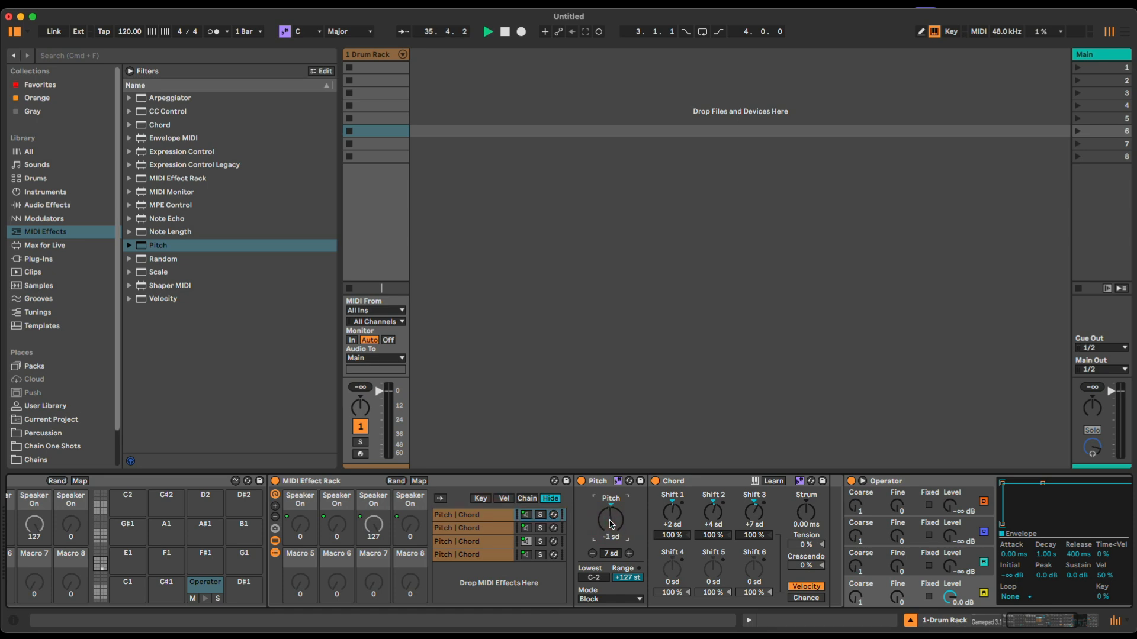
left_click(457, 524)
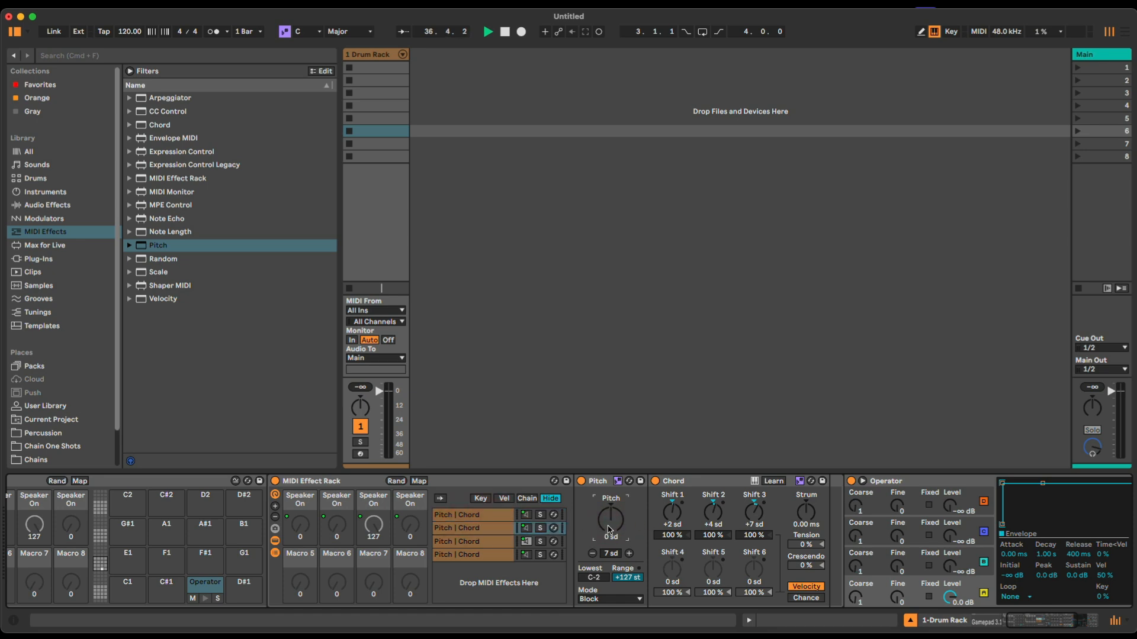
left_click(500, 541)
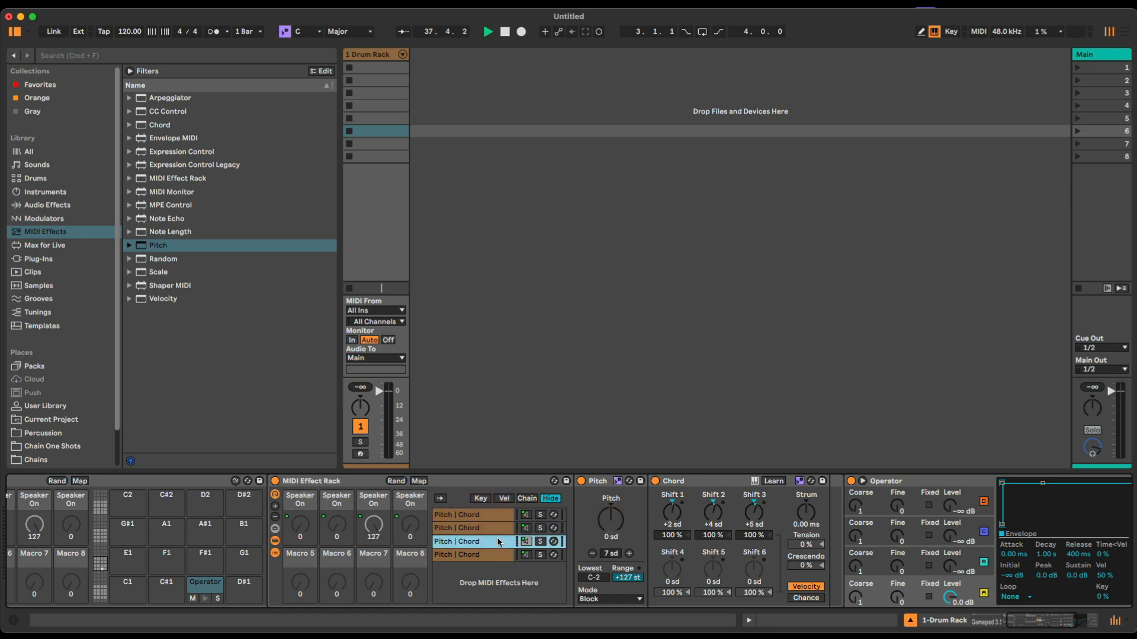
key("Up")
key("Up")
left_click(500, 541)
left_click(620, 529)
Set the fourth chain's pitch to -4 sd and lower Chord Shift 3 in the fourth and first chains.
left_click(466, 553)
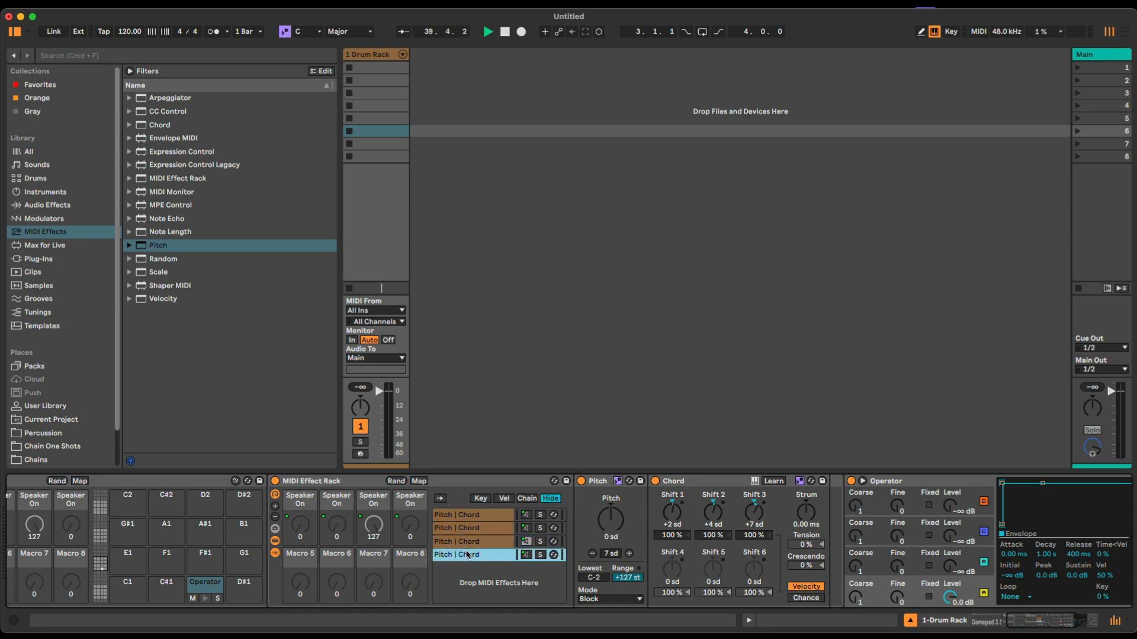
left_click(616, 515)
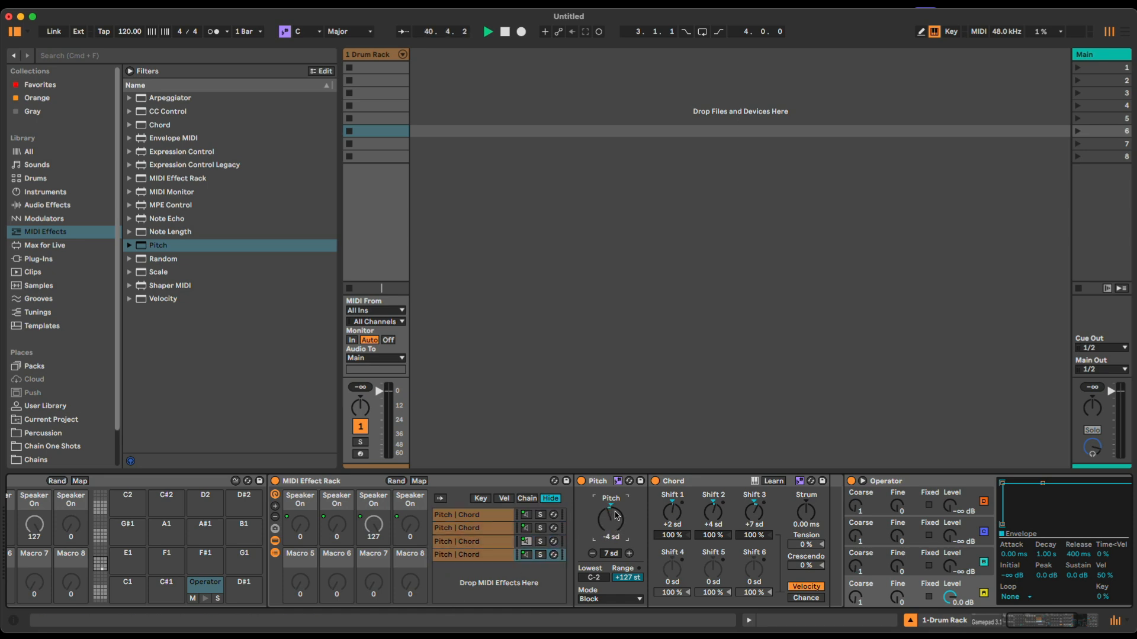
left_click(489, 555)
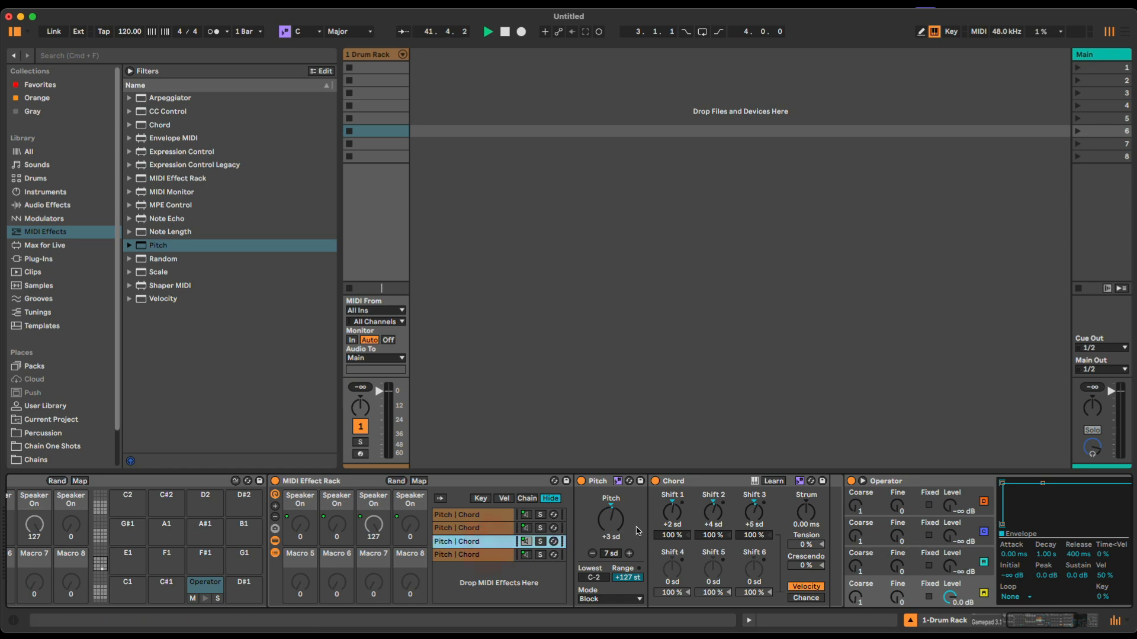
left_click(749, 515)
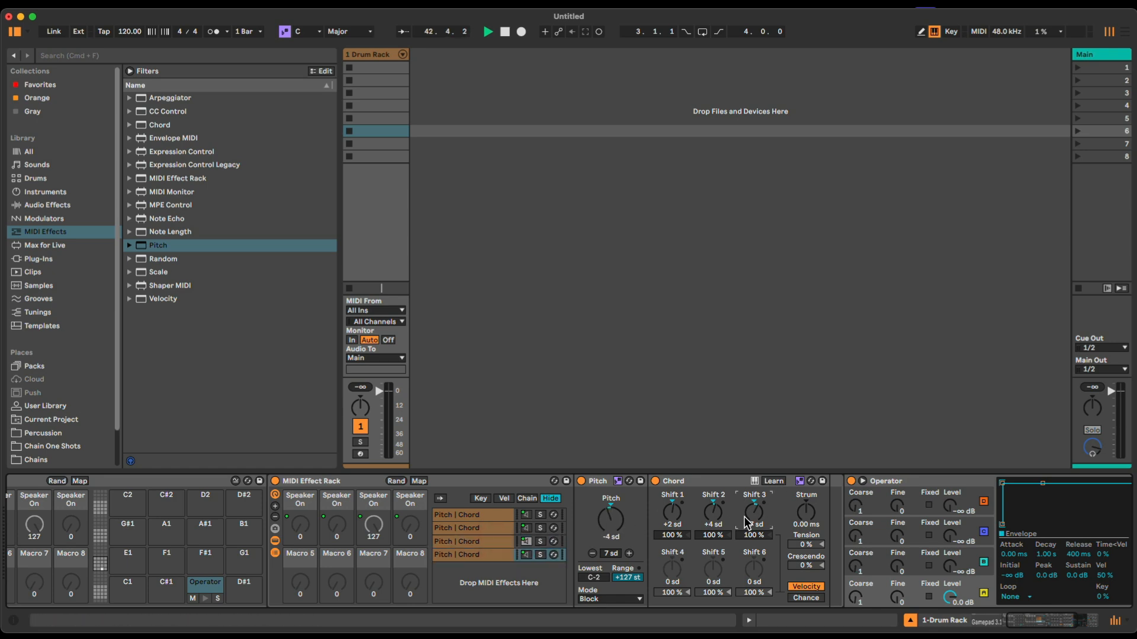
key("Down")
key("Down")
left_click(494, 515)
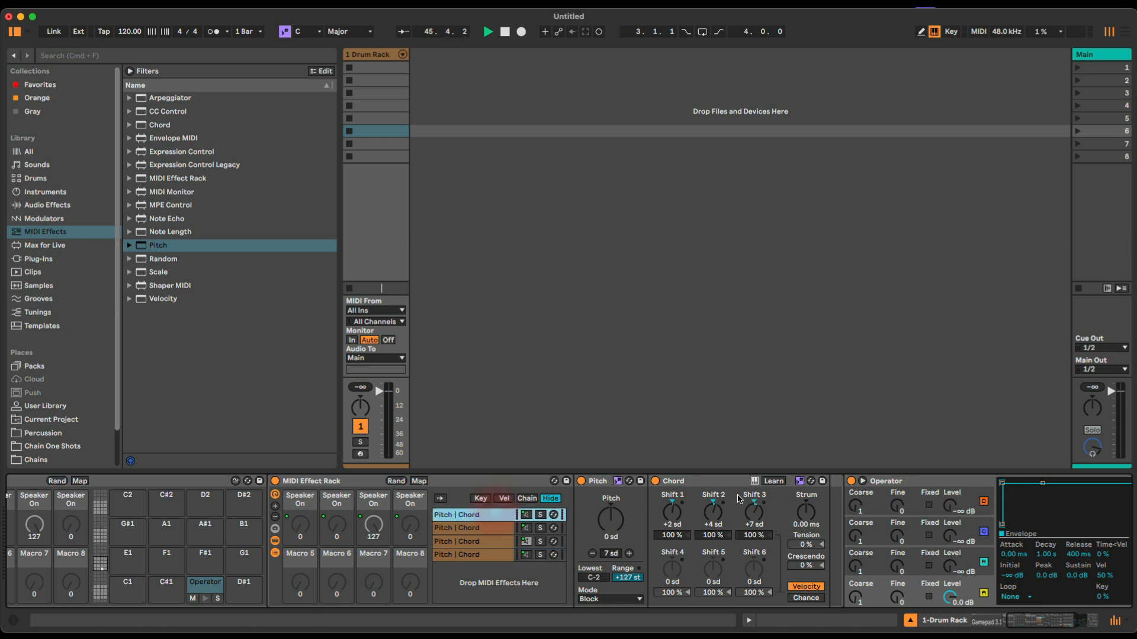
left_click(750, 522)
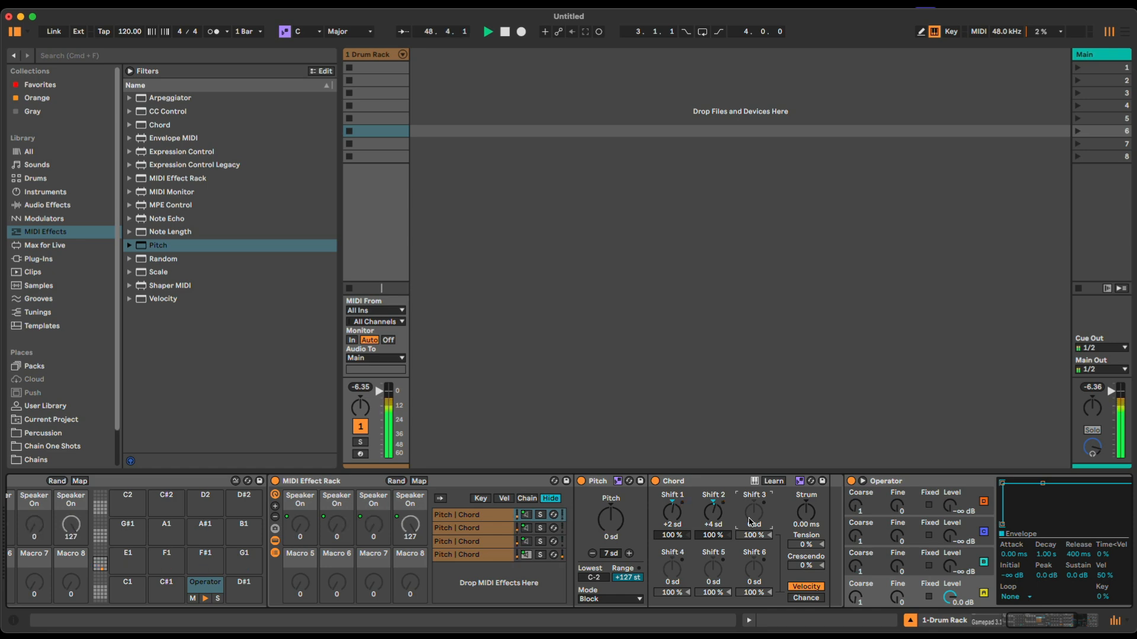
Set the fourth chain's pitch to +4 sd and its Chord Shift 3 to +5 sd.
left_click(495, 552)
left_click(612, 529)
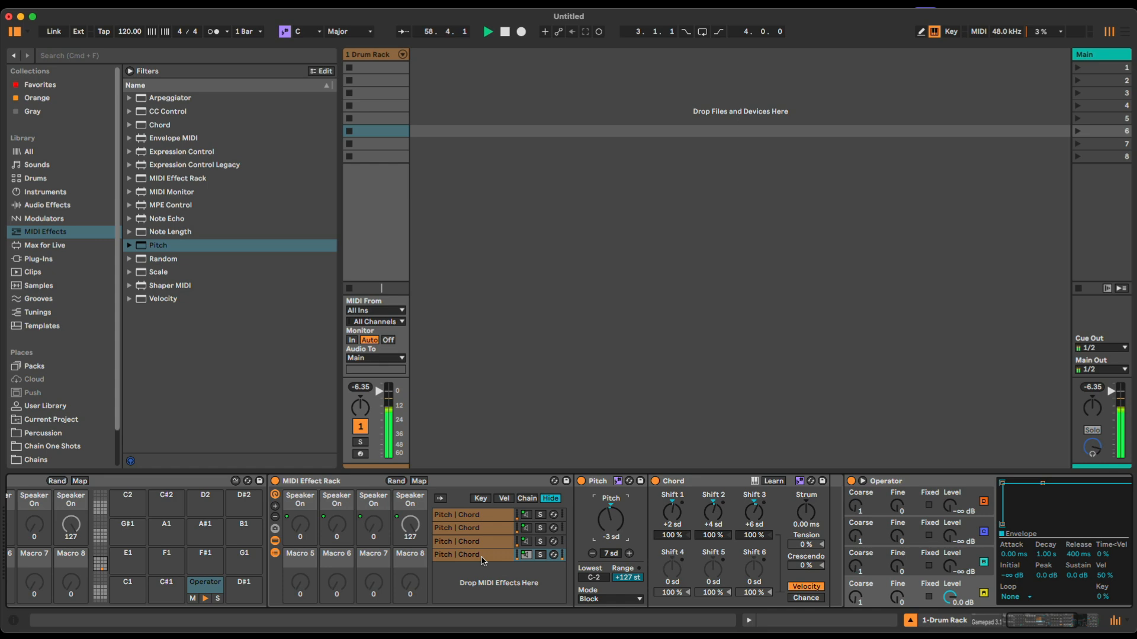
left_click(489, 555)
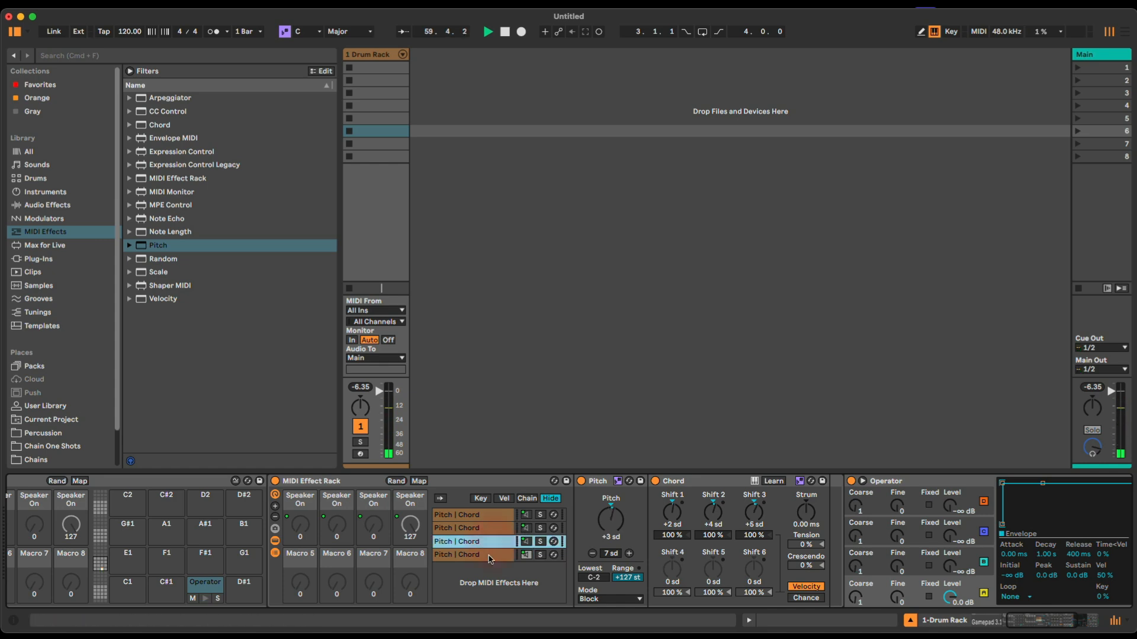
left_click(611, 524)
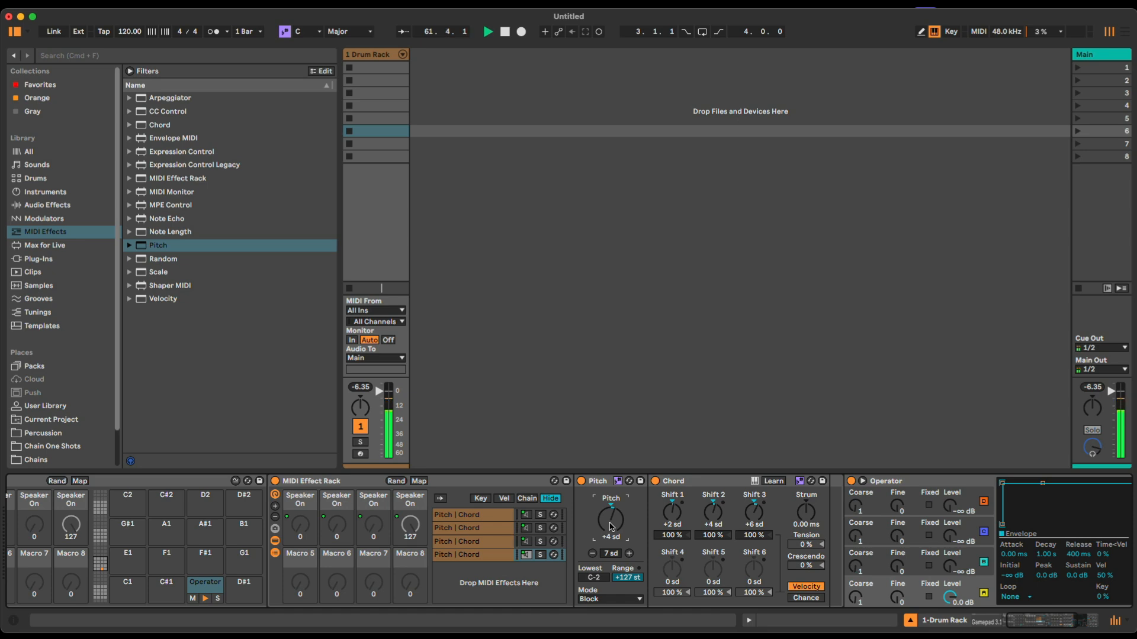
left_click(751, 525)
scroll(883, 482, "right", 5)
scroll(533, 528, "left", 6)
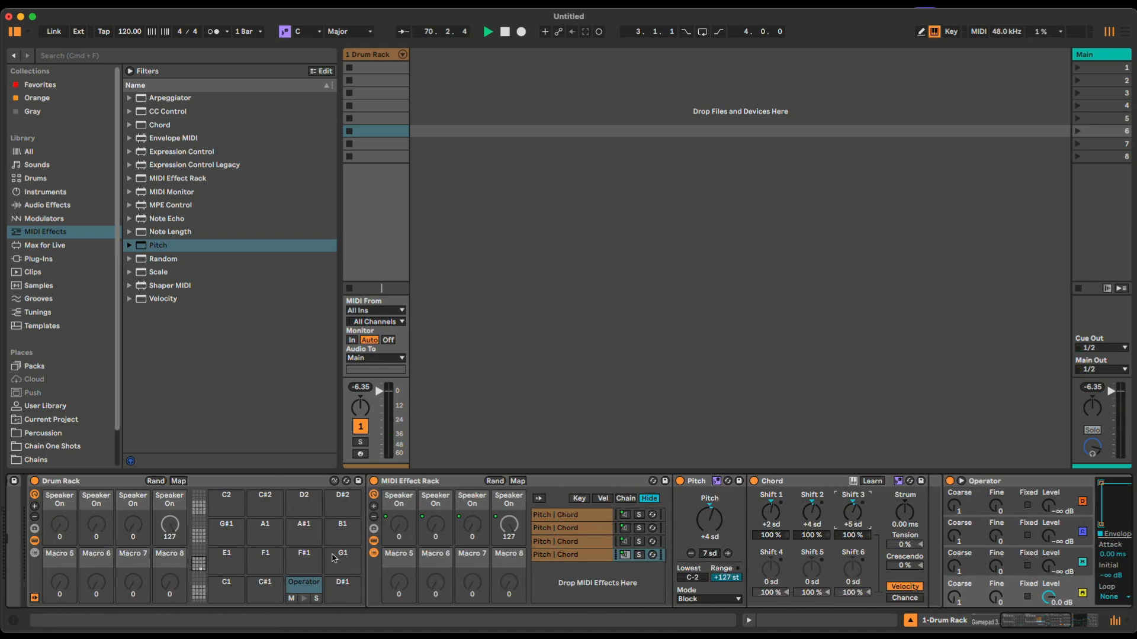
scroll(331, 558, "left", 4)
scroll(388, 594, "left", 2)
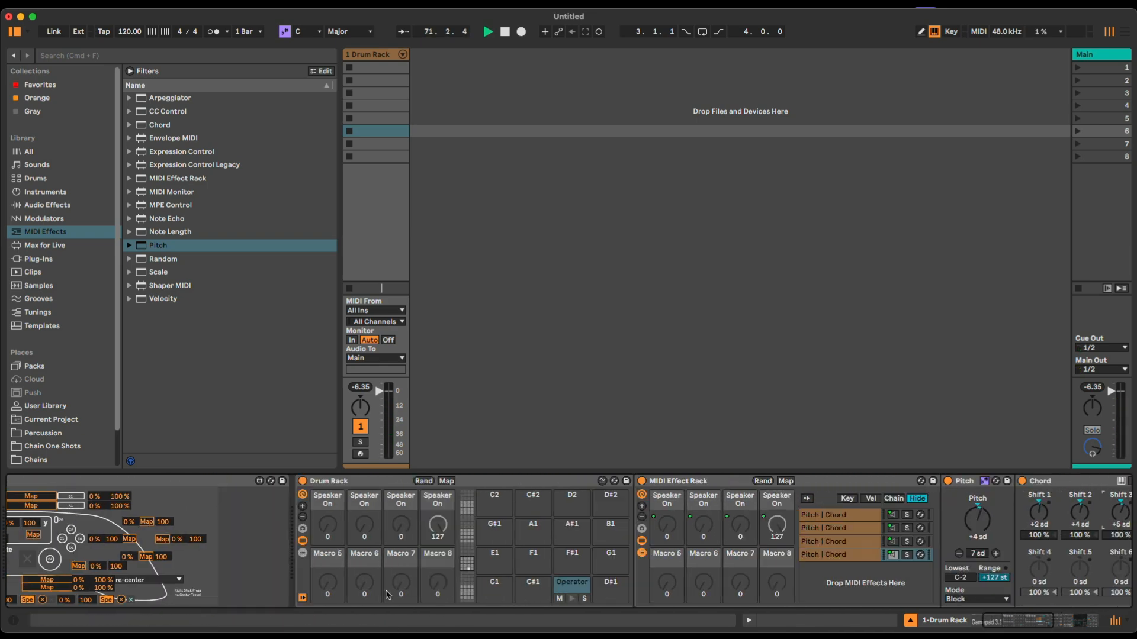
Group the MIDI Effect Rack and Operator on the D1 pad into an Instrument Rack and show its chain list.
scroll(388, 594, "left", 2)
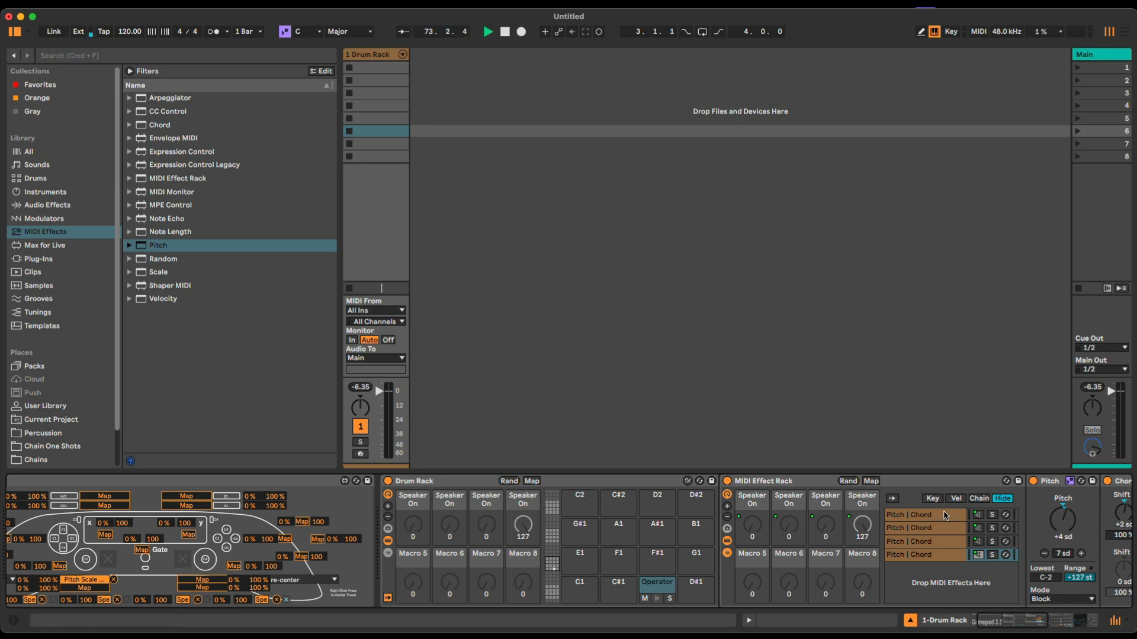
left_click(959, 490)
scroll(734, 497, "right", 8)
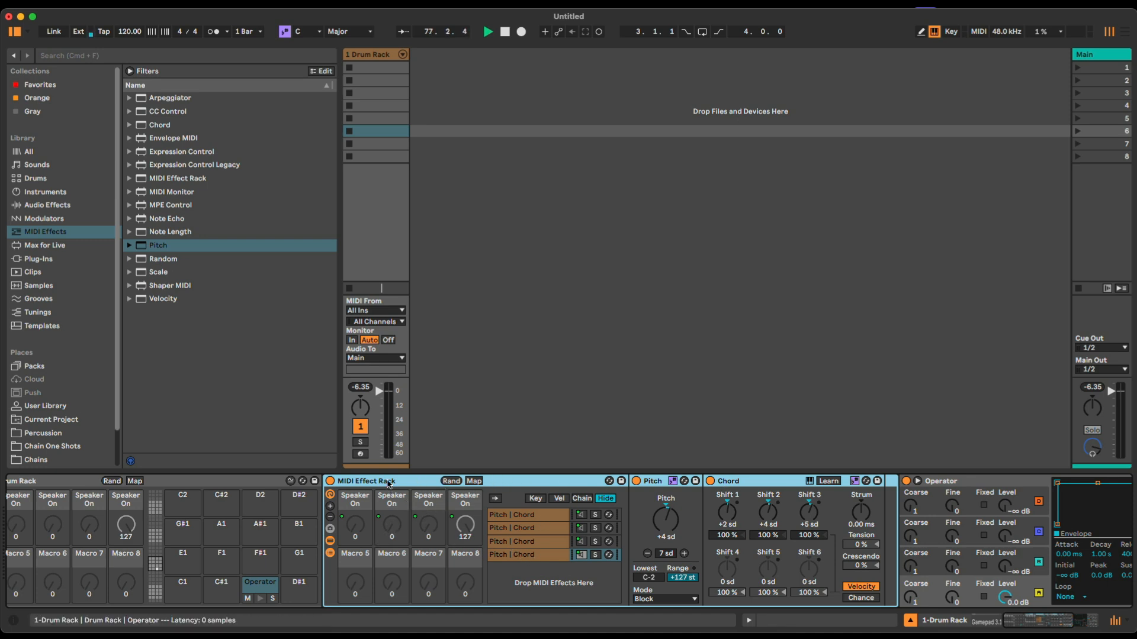
left_click(986, 482, "shift")
key("super+g")
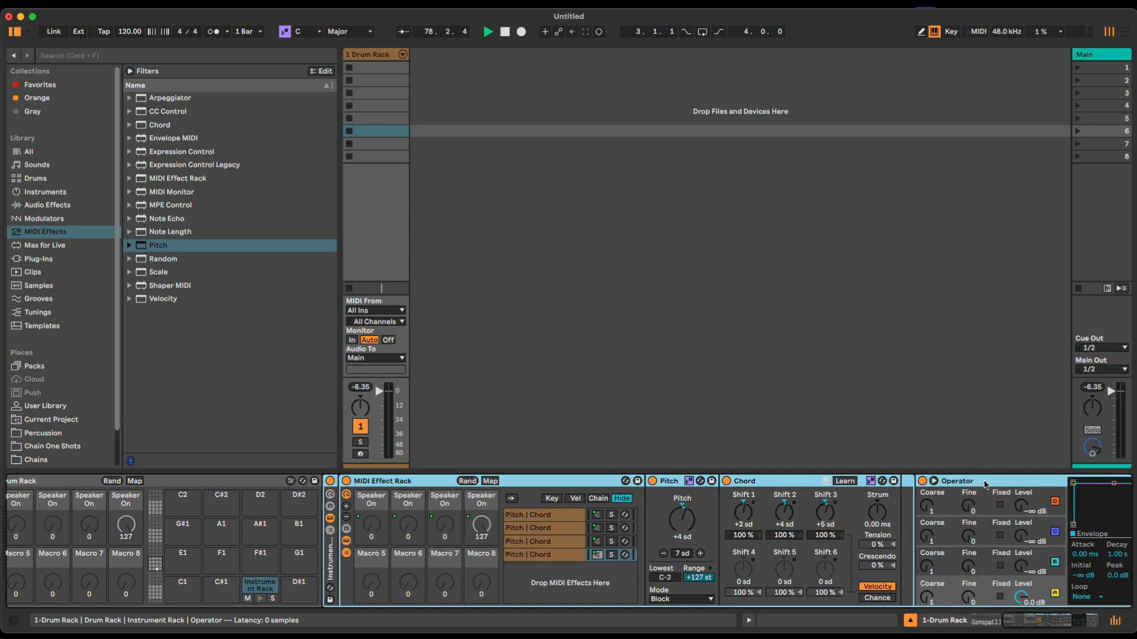
scroll(938, 529, "right", 3)
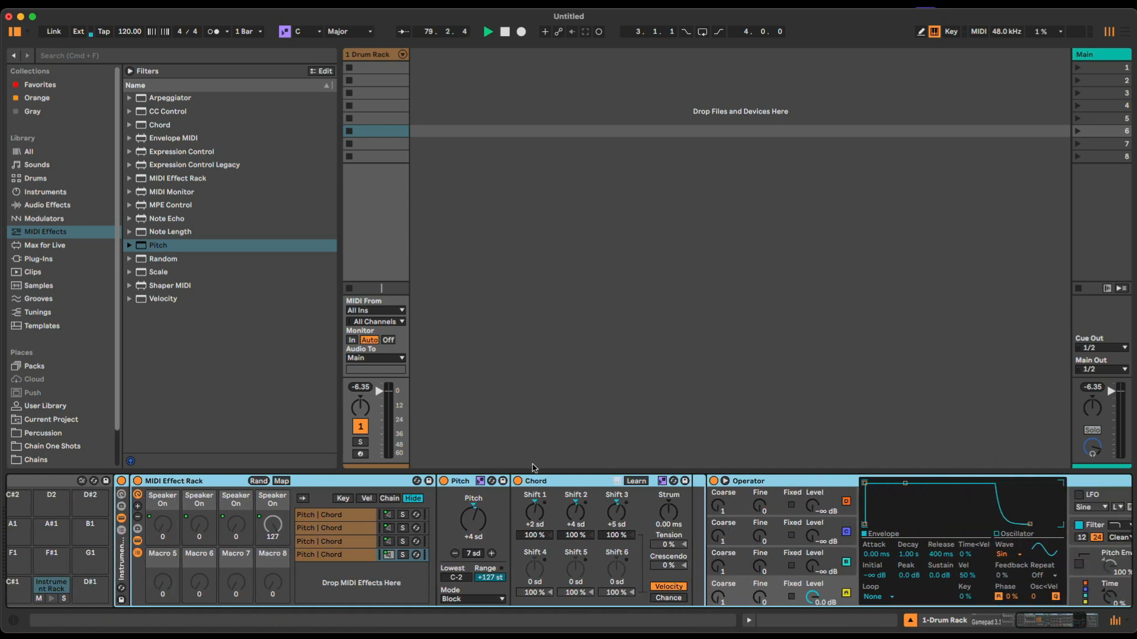
scroll(433, 520, "left", 3)
scroll(433, 520, "left", 2)
key("super+g")
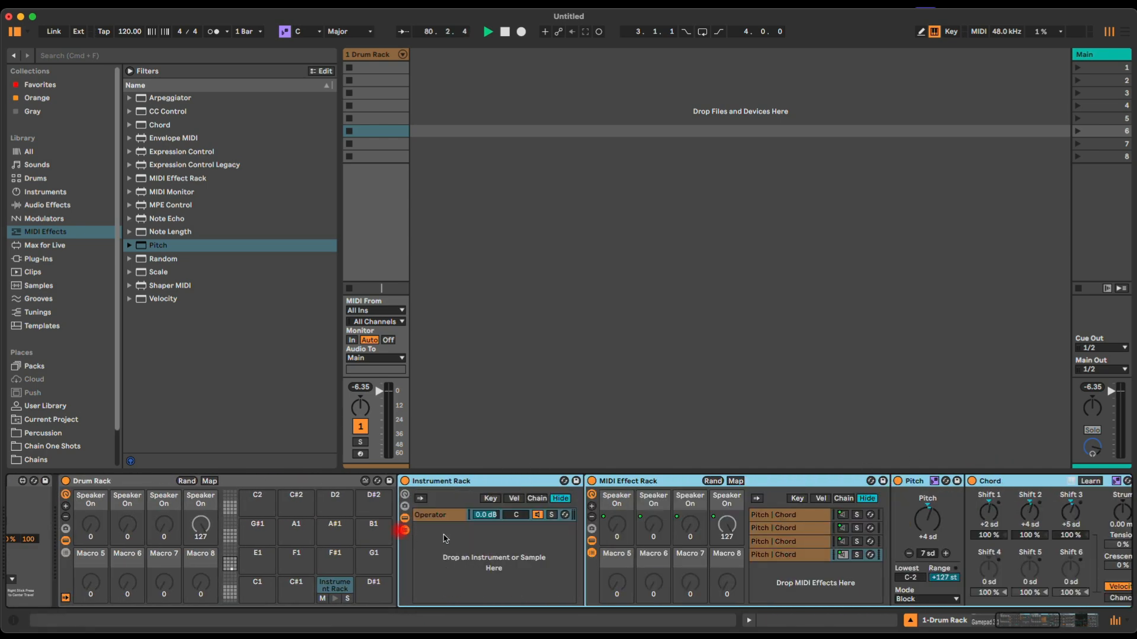
Duplicate the Operator chain in the Instrument Rack.
left_click(451, 519)
key("super+d")
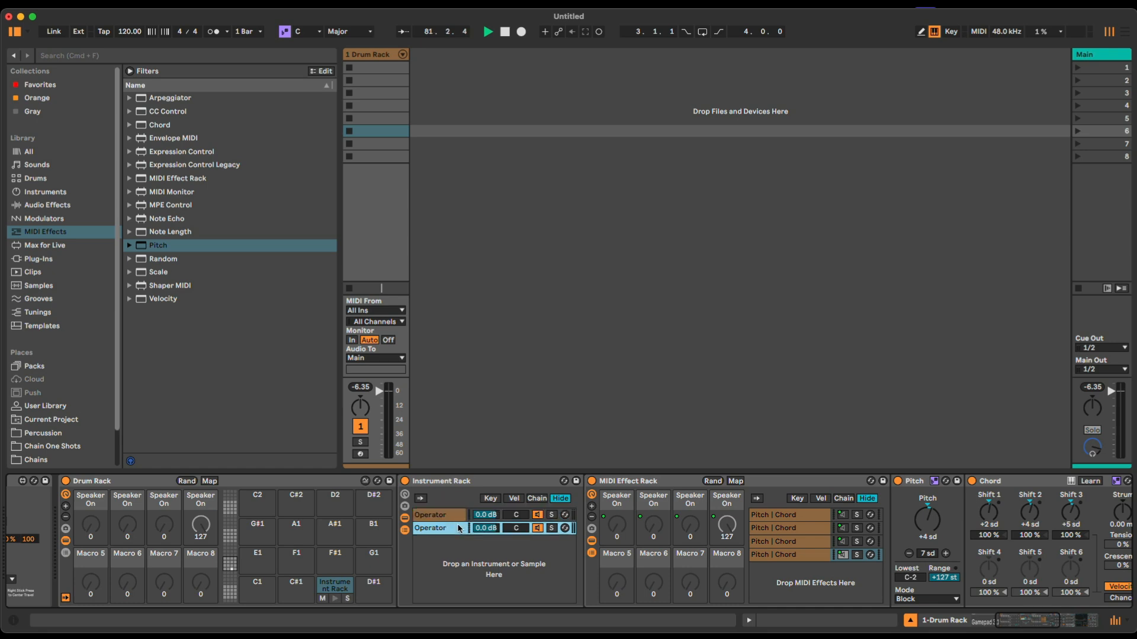
scroll(696, 535, "right", 4)
scroll(176, 519, "left", 4)
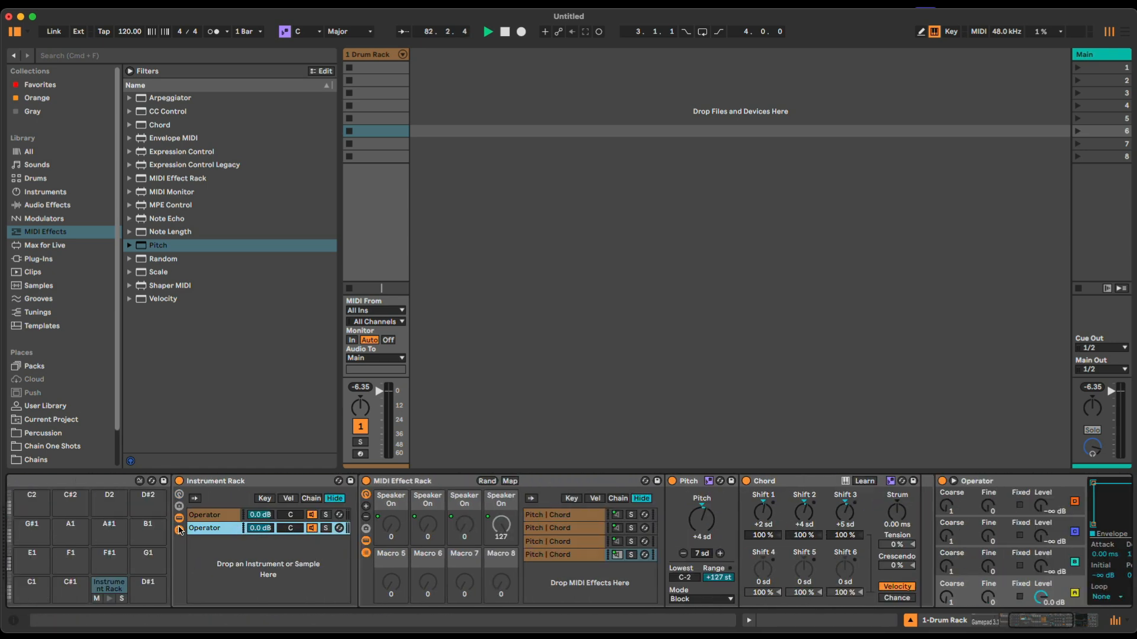
Rename the Instrument Rack's first chain to chords and its second chain to bass.
left_click(287, 516)
key("super+r")
type("cho")
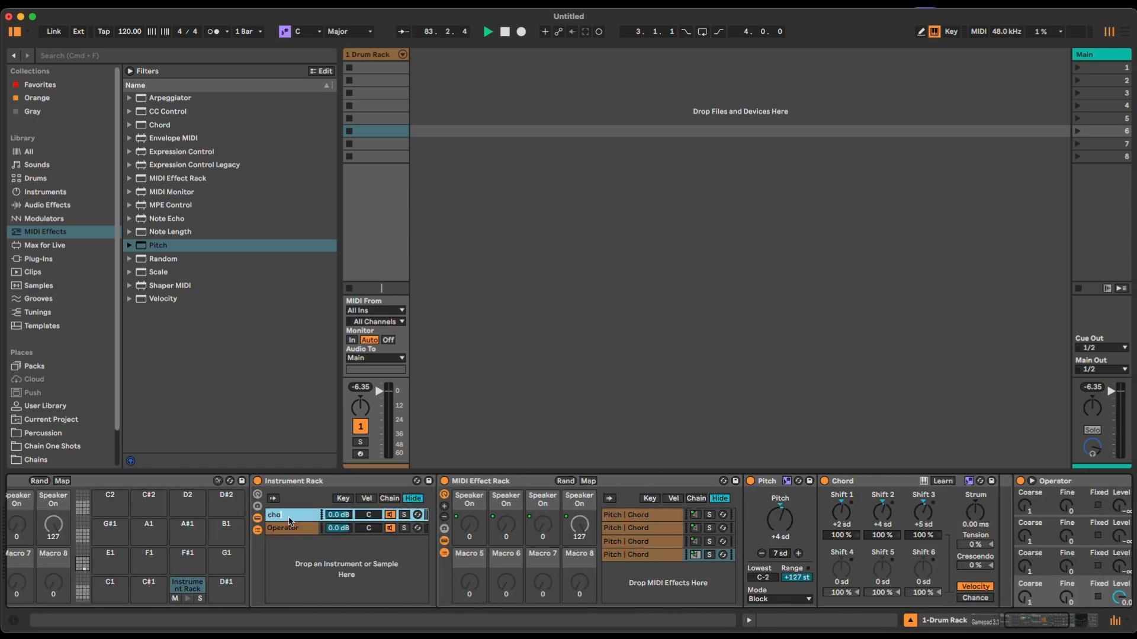
type("rds")
left_click(289, 529)
key("super+r")
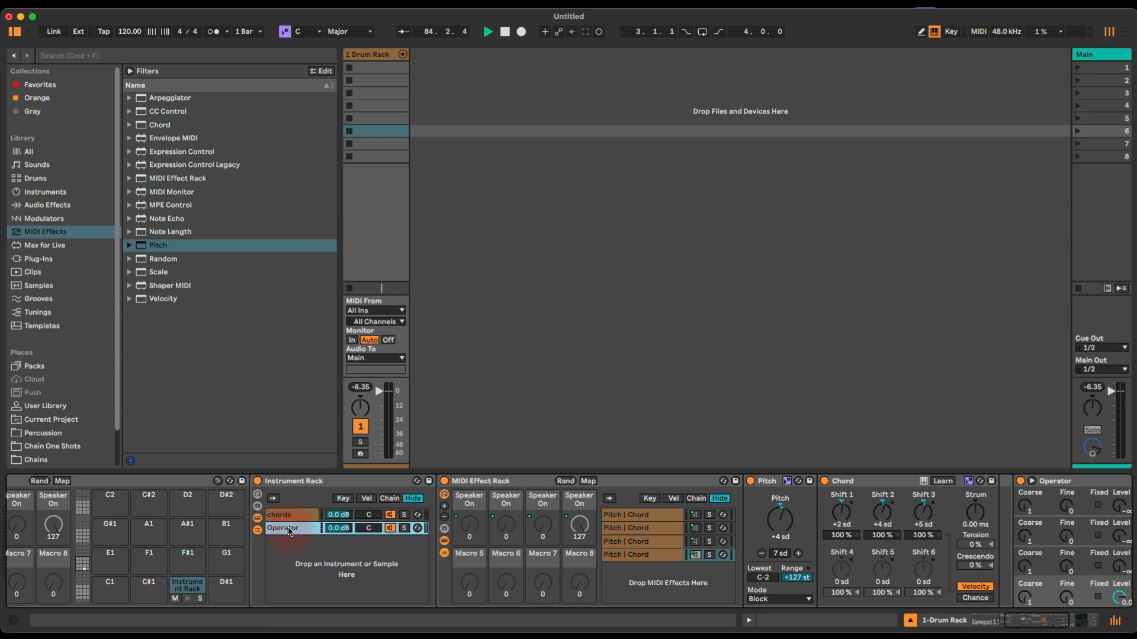
type("bass")
Delete the Chord device from the first three chains of the bass chain's MIDI Effect Rack, keeping their Pitch devices.
scroll(569, 515, "right", 5)
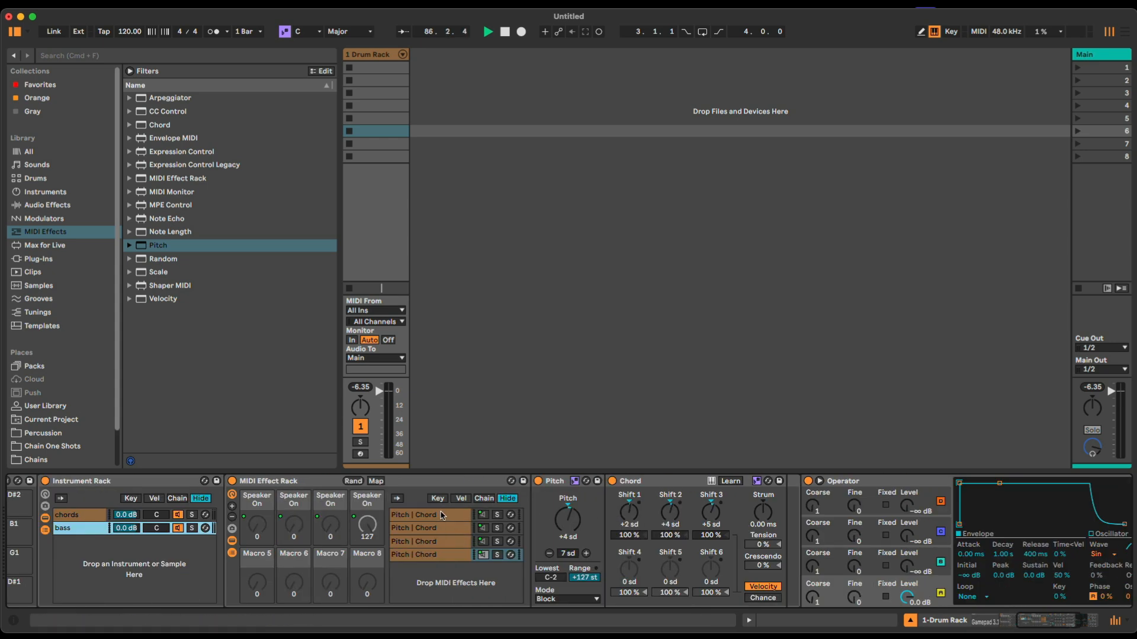
left_click(441, 515)
left_click(675, 481)
key("Delete")
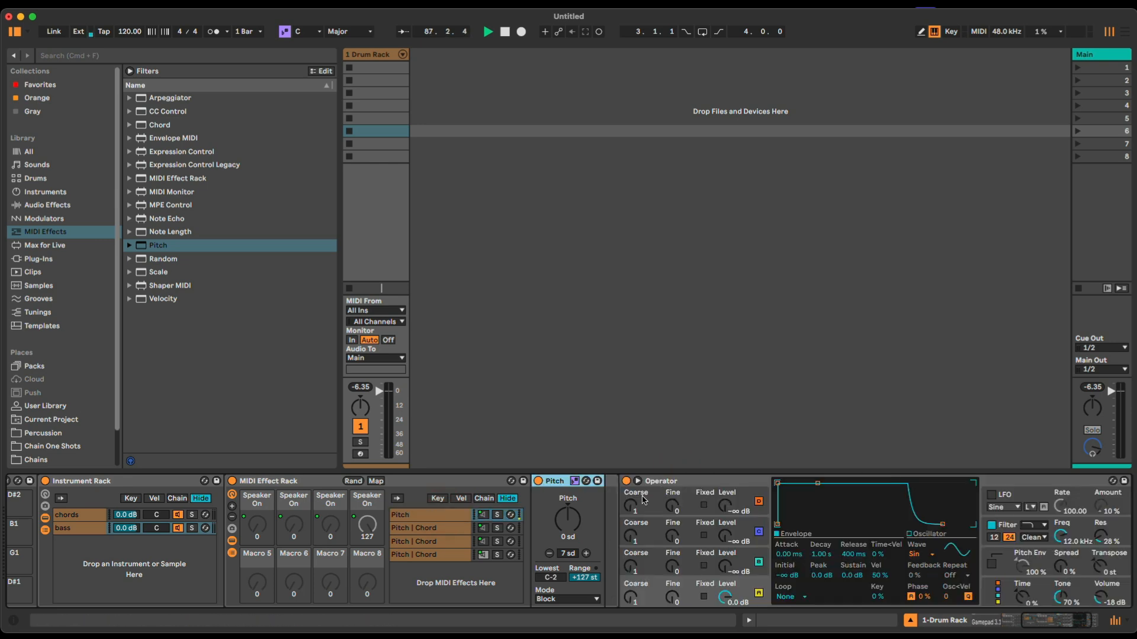
key("super+z")
left_click(661, 484)
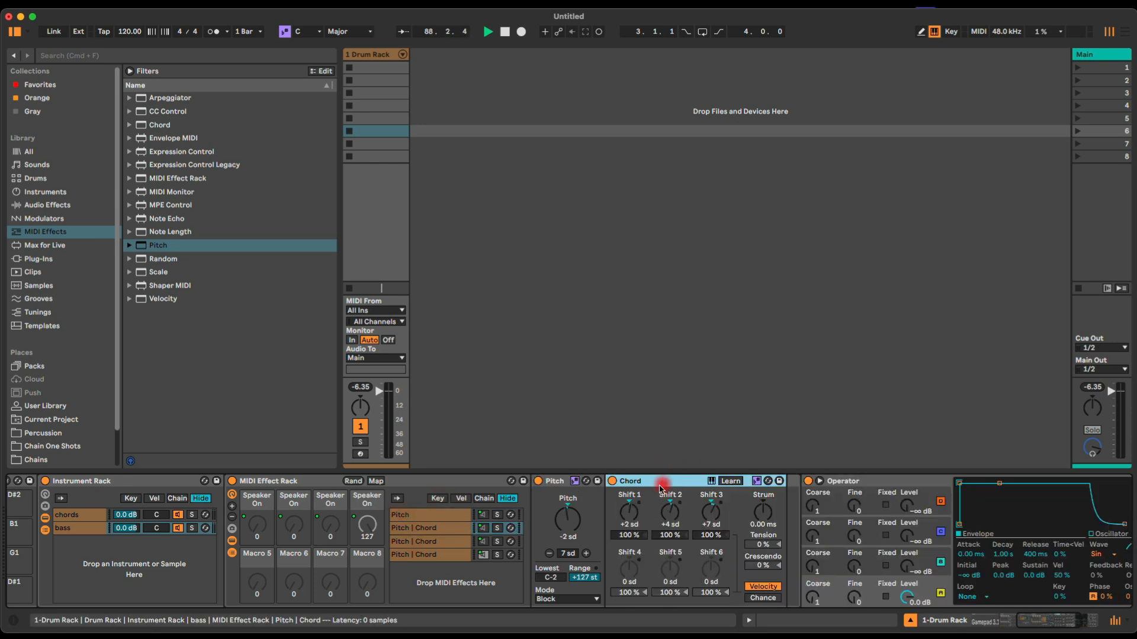
key("Delete")
left_click(432, 541)
left_click(655, 486)
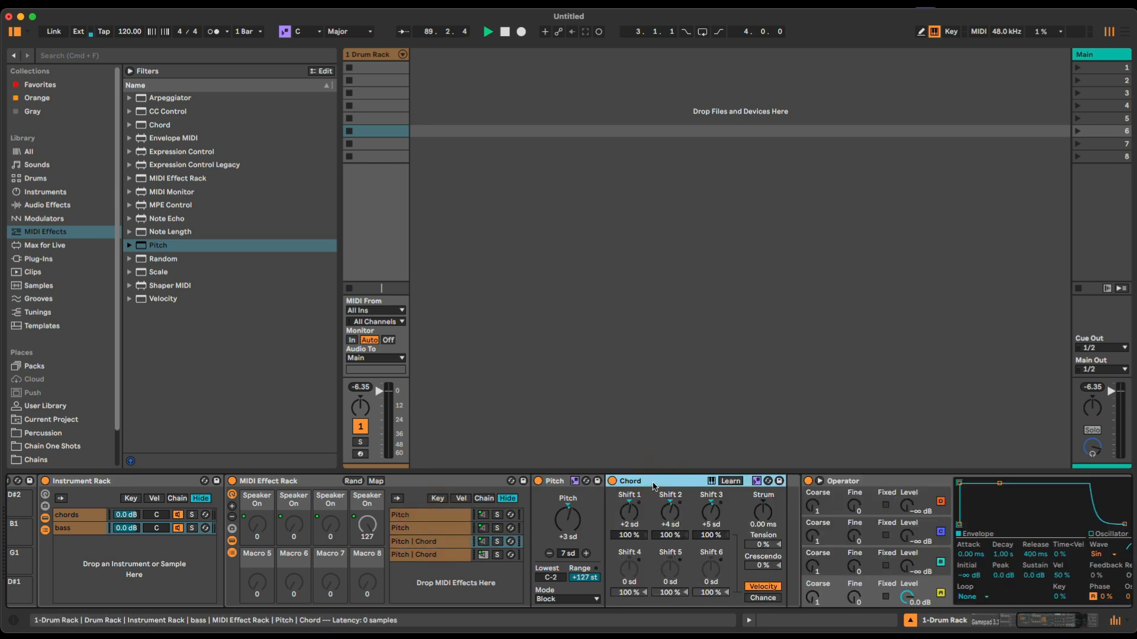
key("Delete")
left_click(440, 555)
key("Delete")
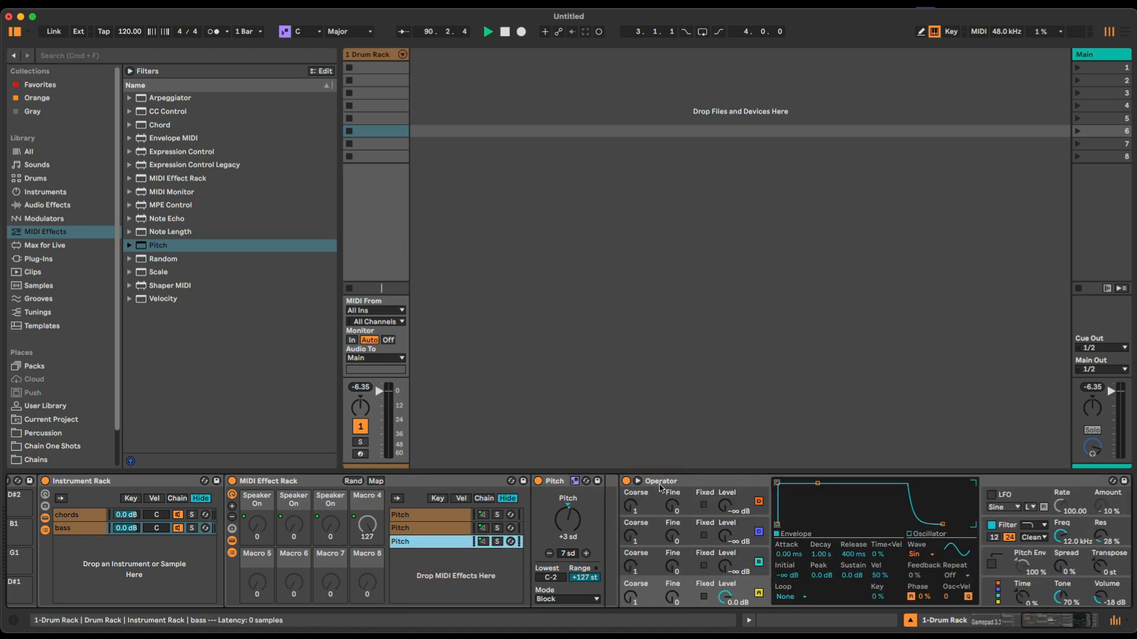
key("super+z")
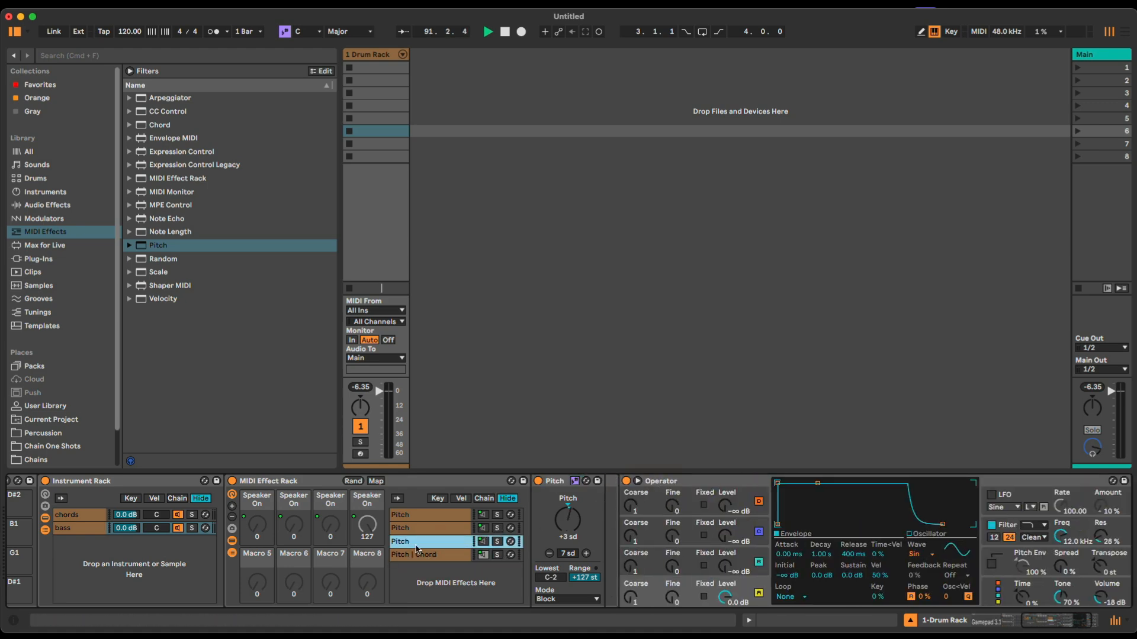
Delete the Chord device from the bass rack's fourth chain and set the bass Operator's transpose to -24 st.
left_click(417, 555)
left_click(645, 481)
key("Delete")
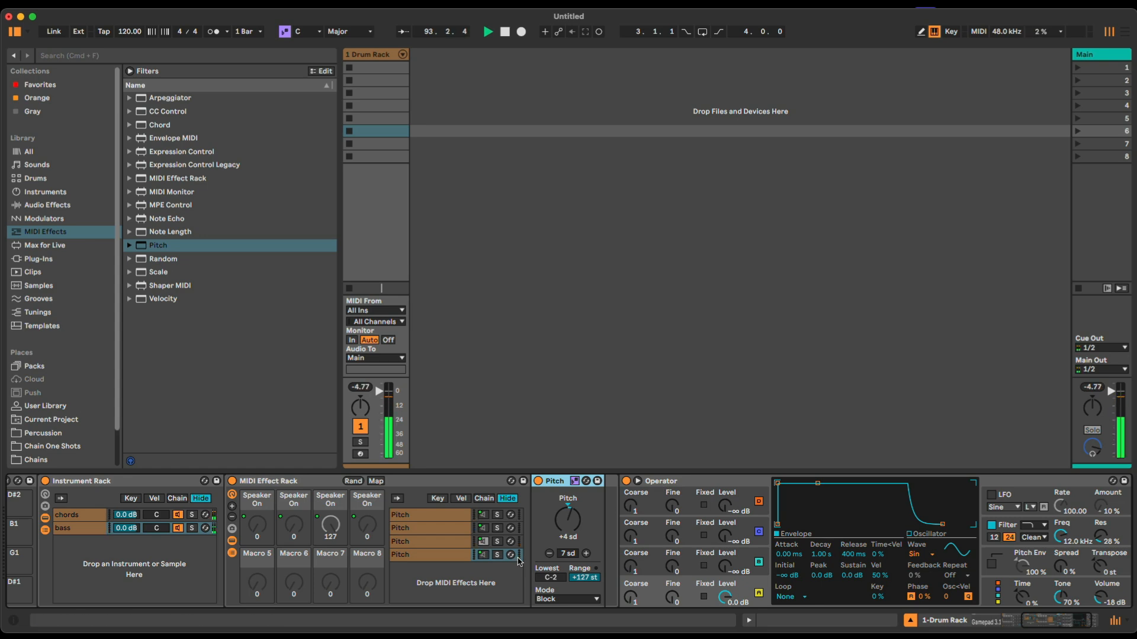
left_click(1109, 574)
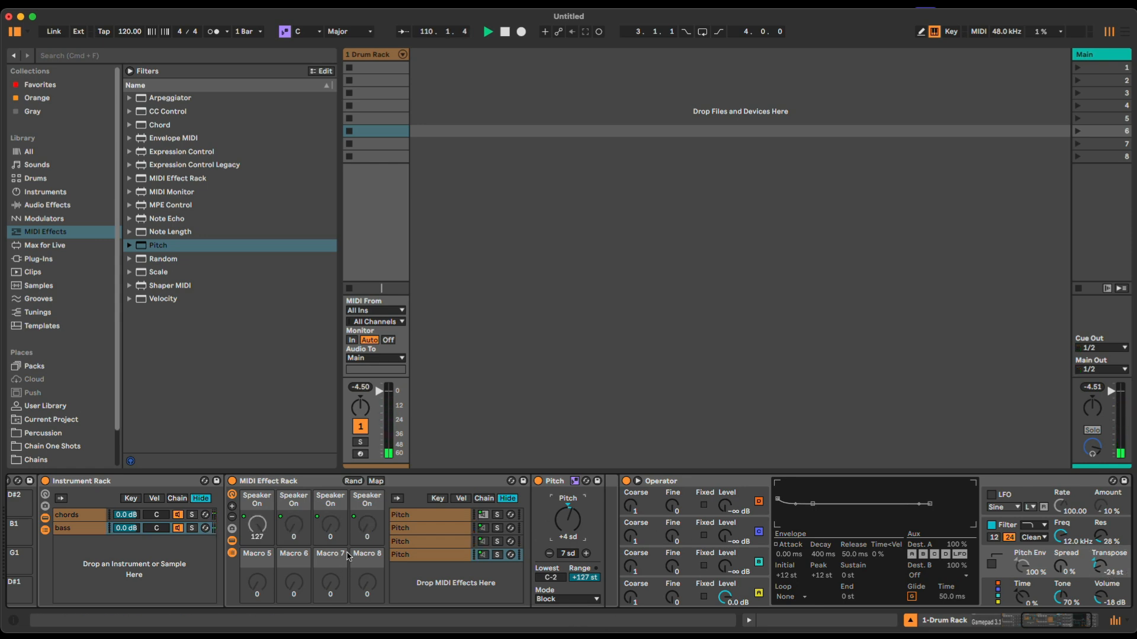
Review the gamepad mappings together with the macros of the Drum Rack and the bass chain's MIDI Effect Rack.
scroll(348, 557, "left", 5)
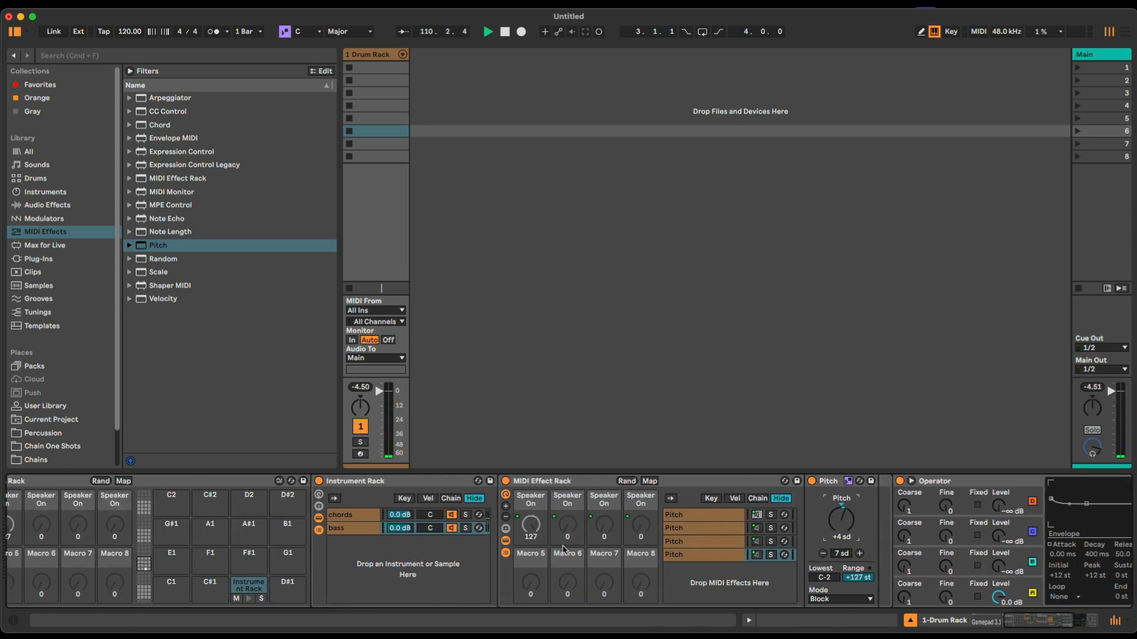
left_click(571, 481)
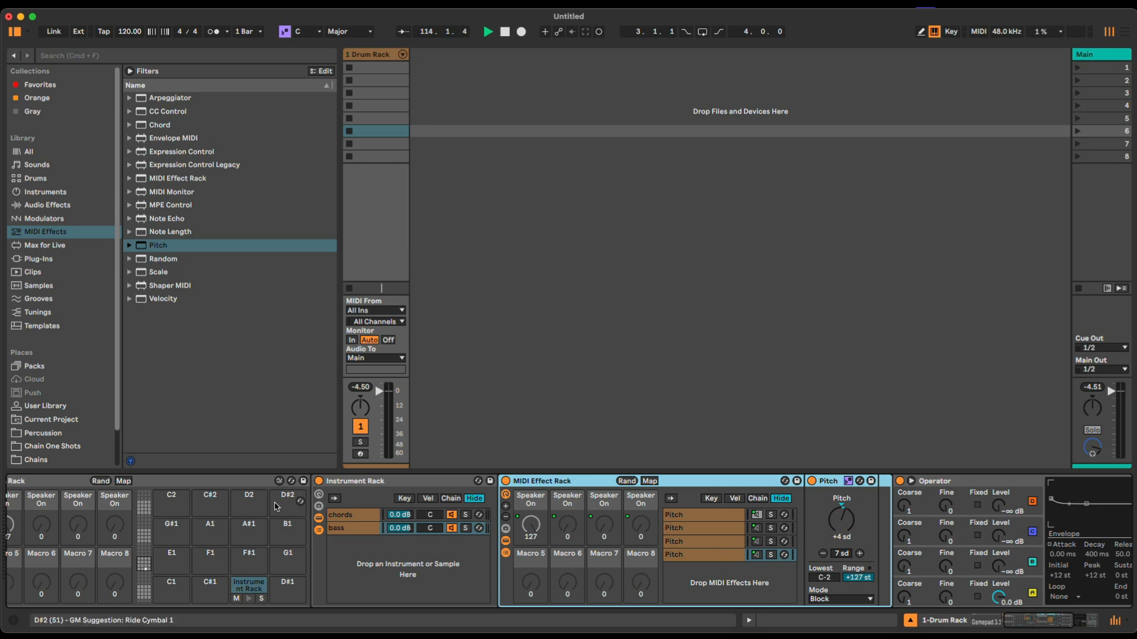
scroll(474, 525, "left", 5)
scroll(474, 525, "left", 5)
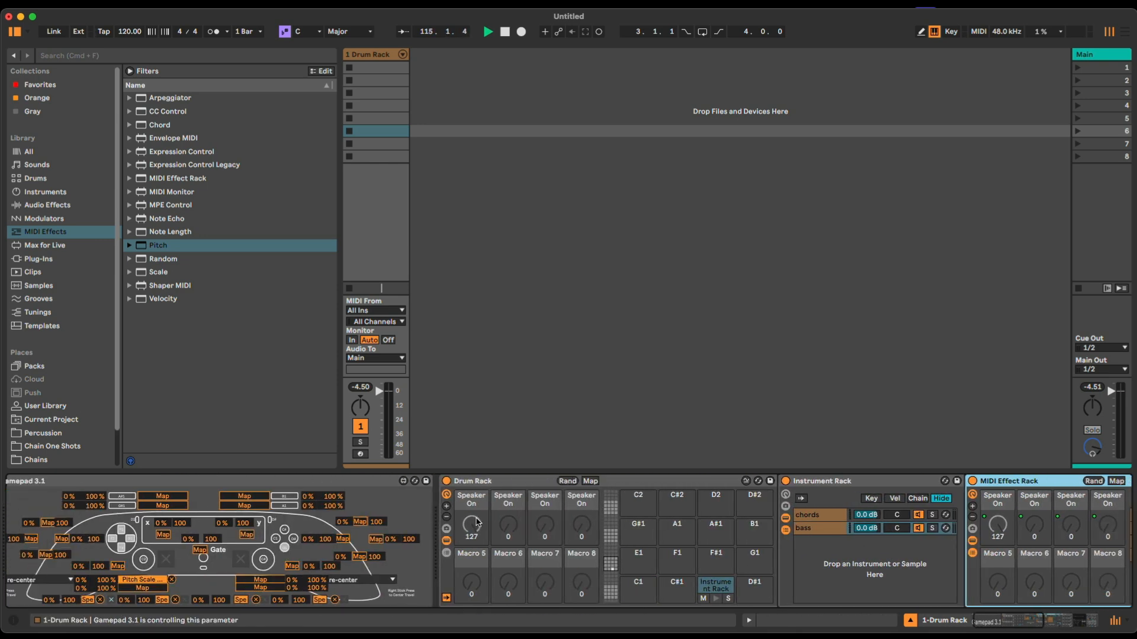
scroll(292, 533, "right", 9)
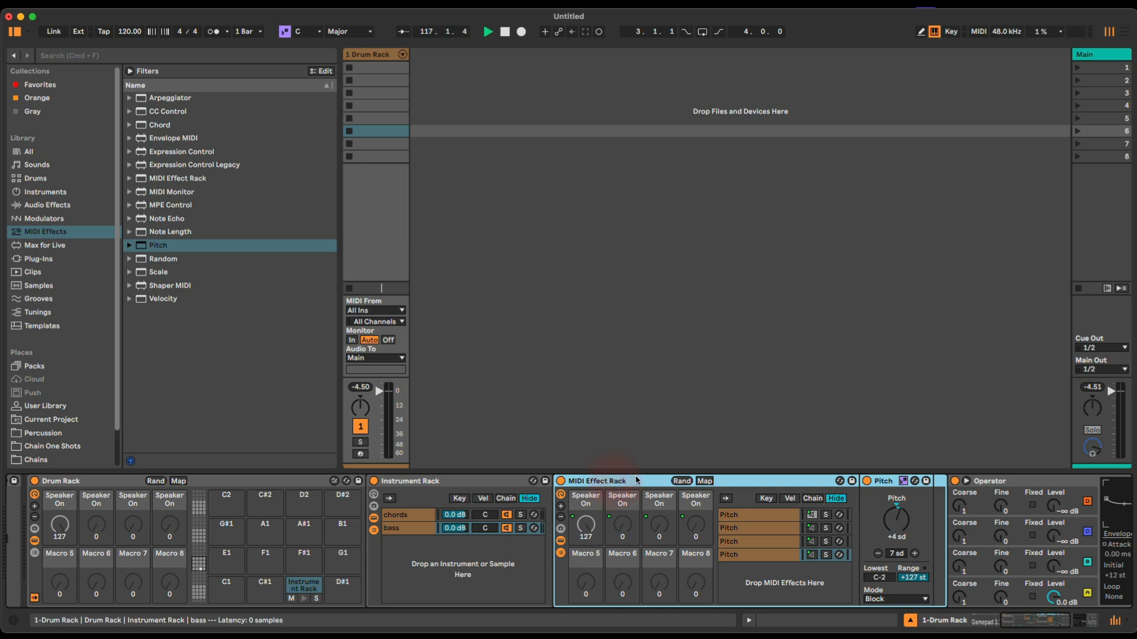
scroll(208, 533, "left", 9)
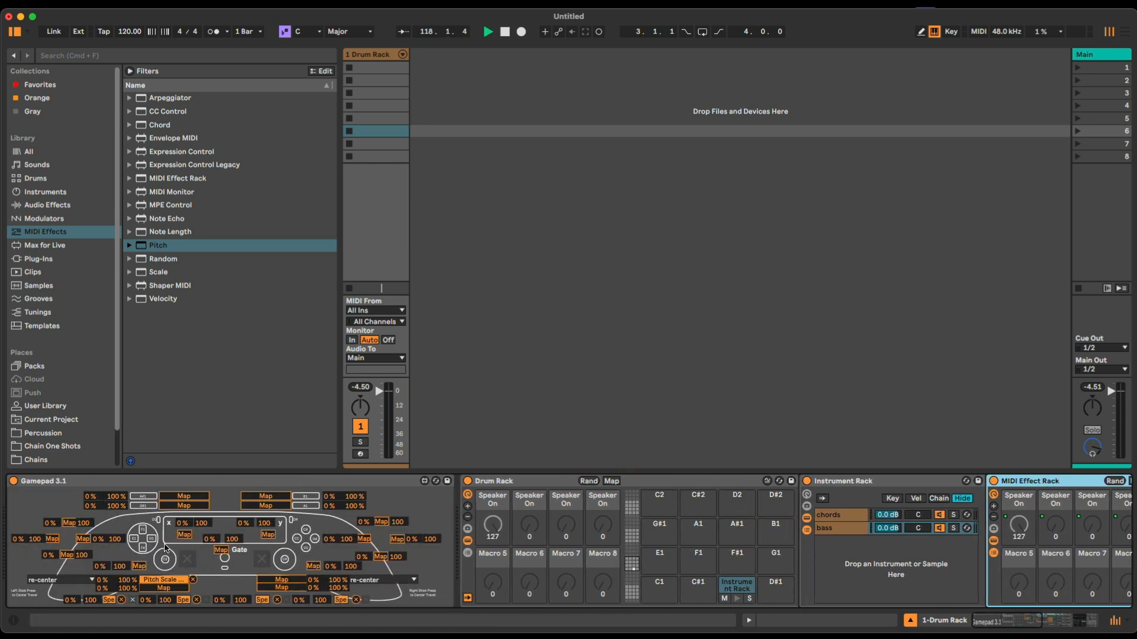
left_click(165, 544)
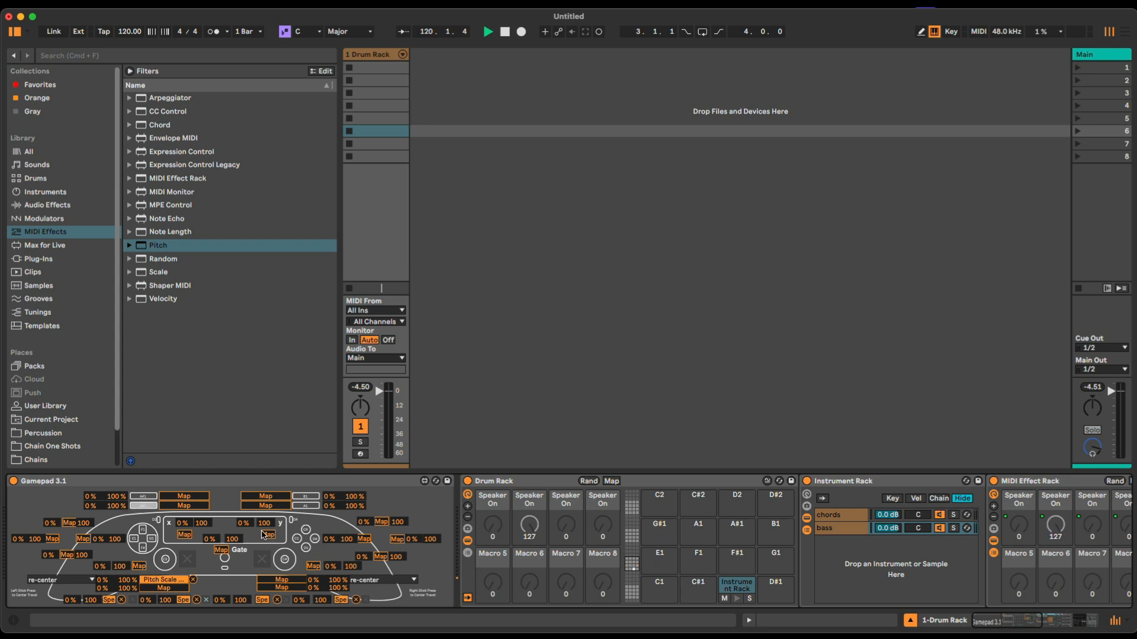
Add DS Kick to the Drum Rack's C1 pad and DS Snare to its D#1 pad.
left_click(59, 192)
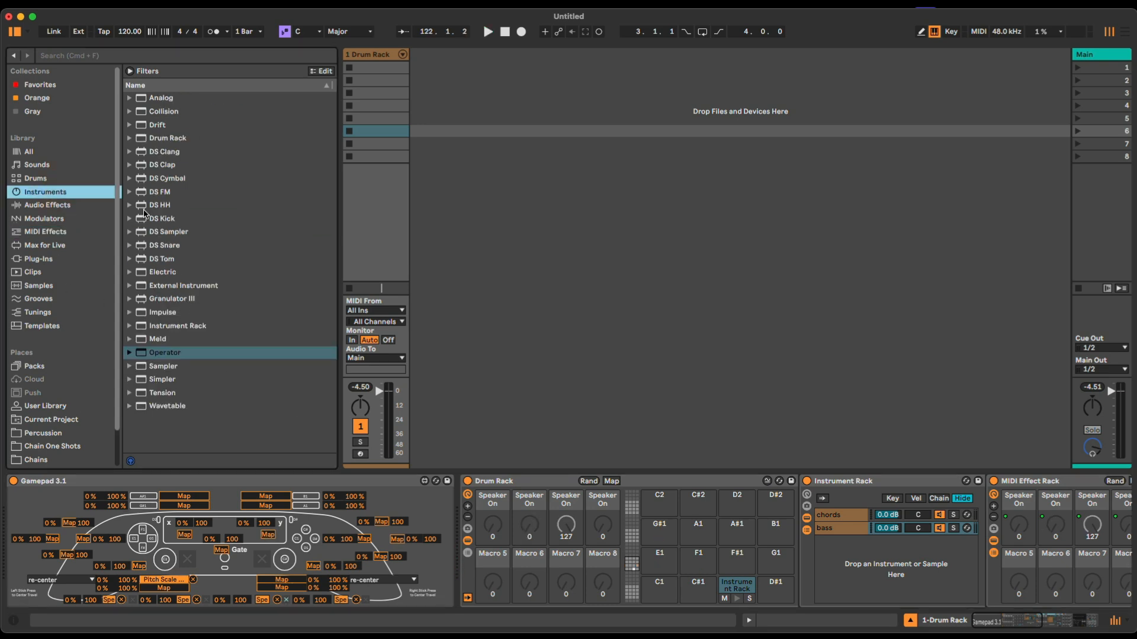
left_click_drag(154, 219, 664, 592)
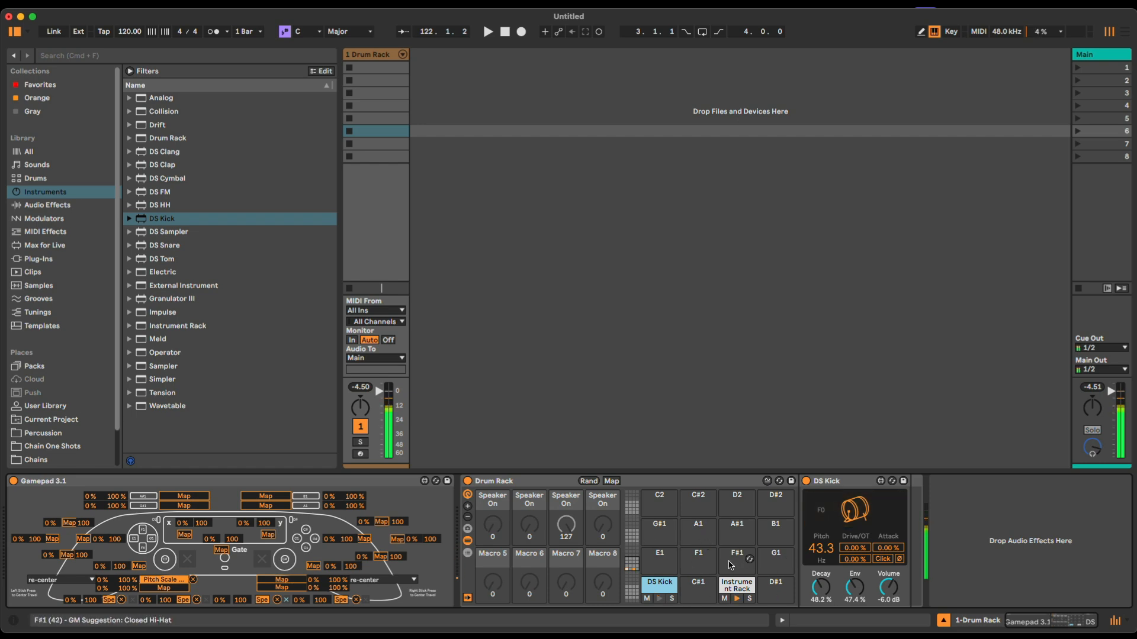
left_click(162, 246)
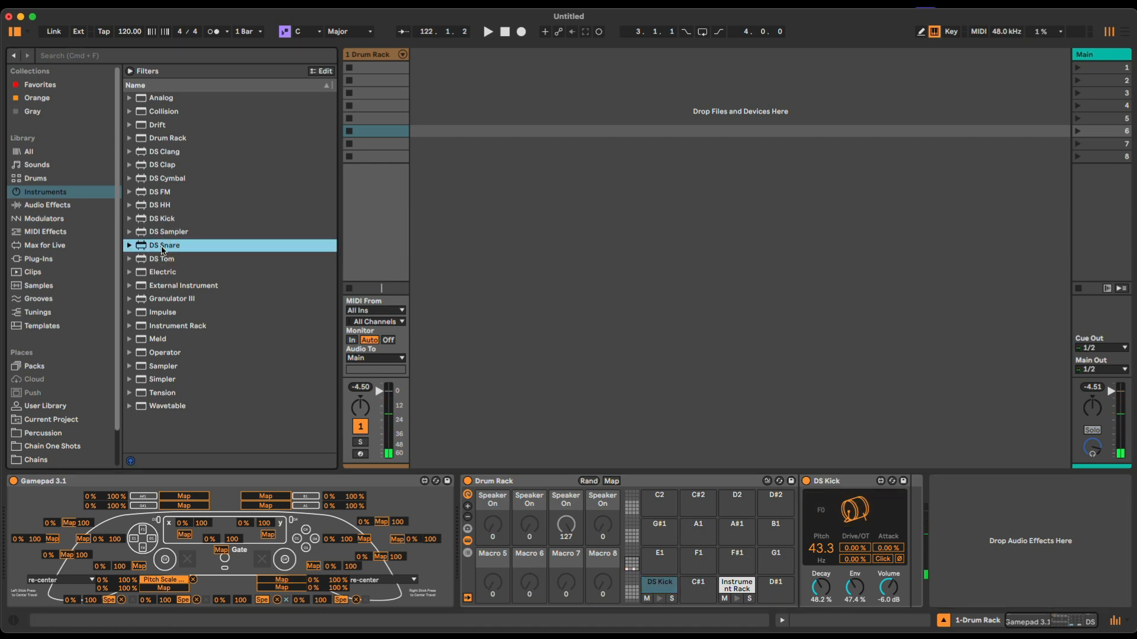
left_click_drag(162, 249, 775, 589)
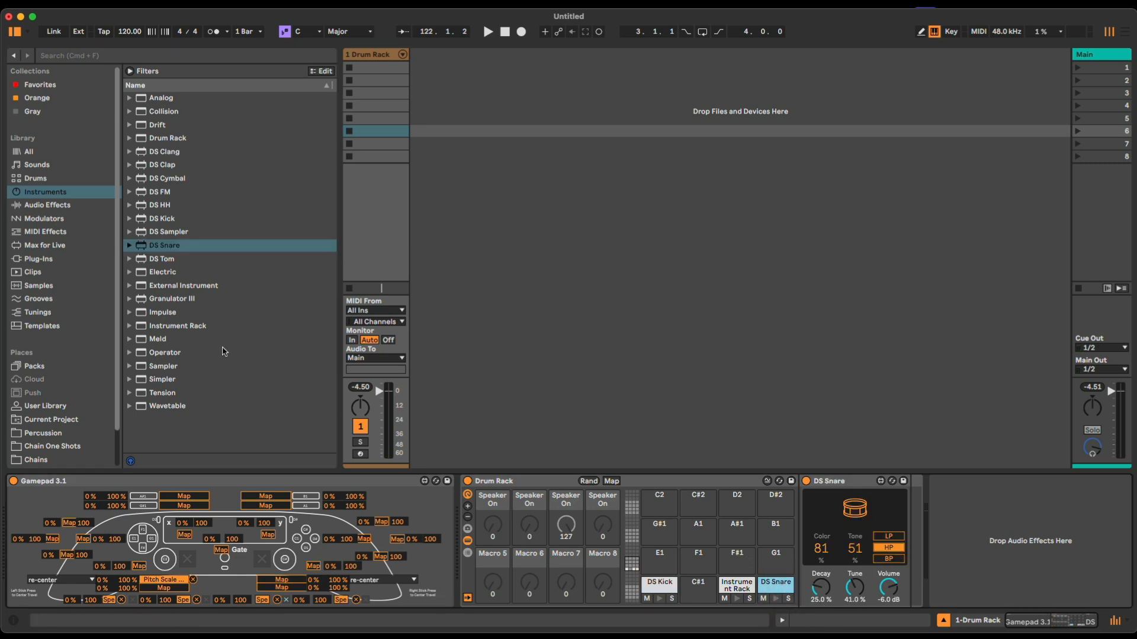
Add DS HH to the Drum Rack's A1 pad and set its decay to 4.24%.
left_click_drag(167, 206, 709, 533)
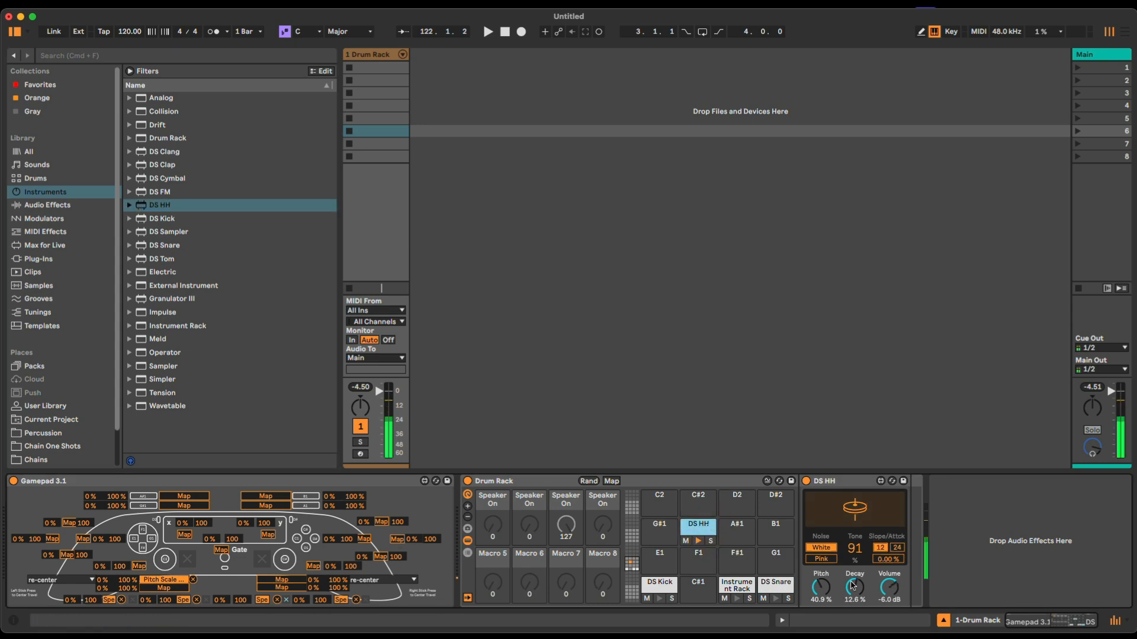
left_click_drag(855, 587, 855, 615)
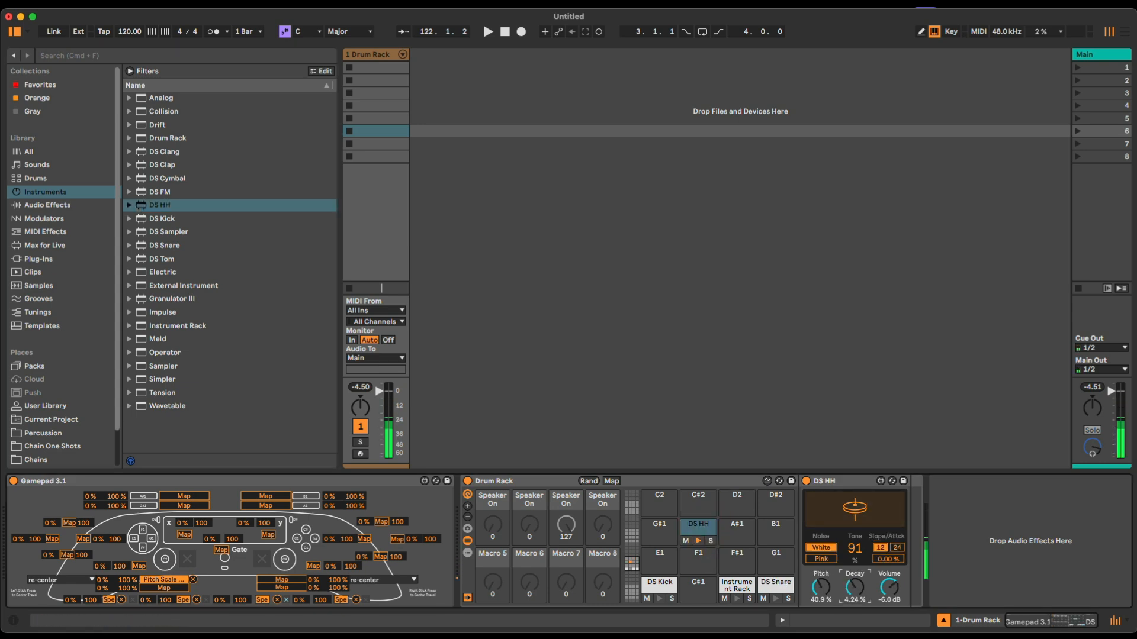
Add a Drum Buss after the Drum Rack with Comp on, transients at -0.41 and output at -3.04 dB.
left_click(46, 205)
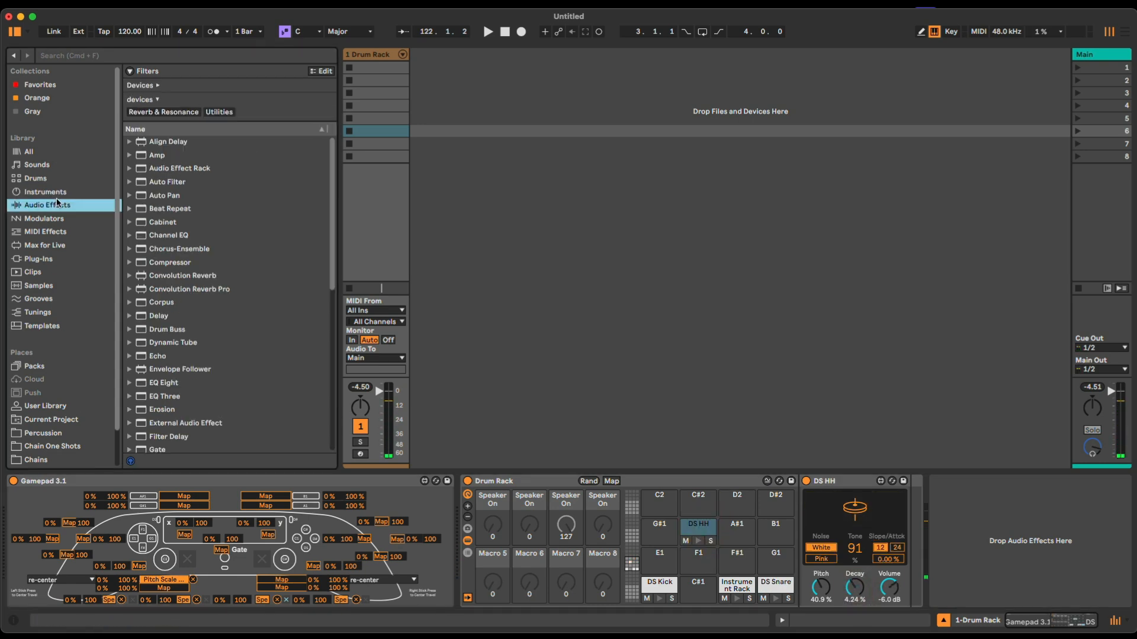
left_click_drag(167, 329, 1010, 557)
left_click(949, 598)
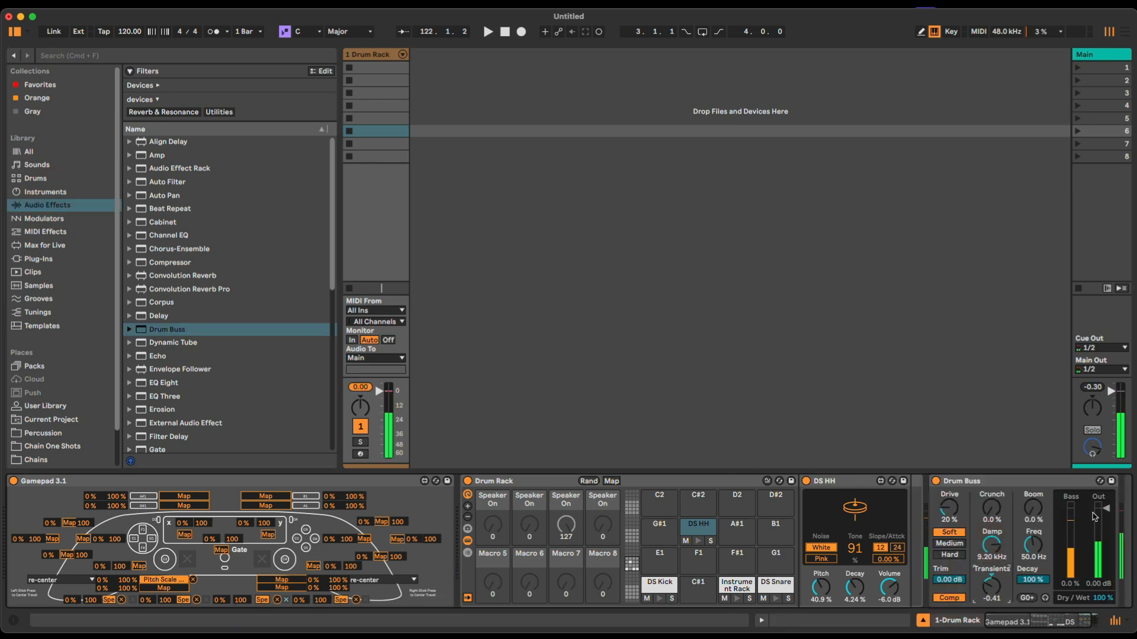
left_click_drag(1094, 517, 1094, 525)
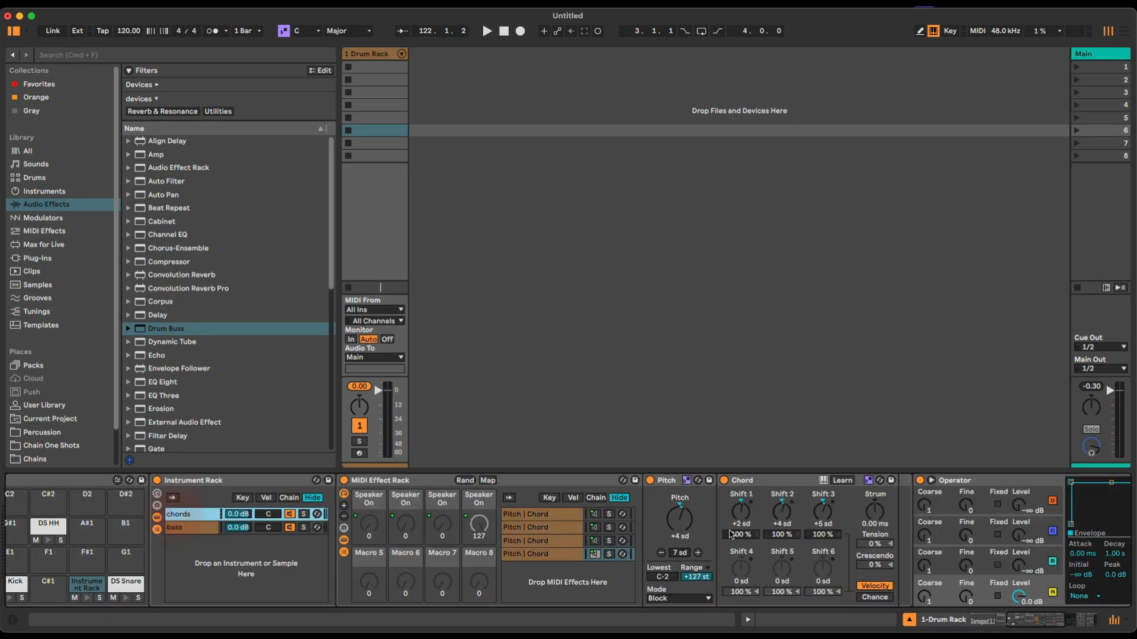
Add a Reverb after the chords chain's Operator and shape its input filter to 4.37 kHz with a width of 5.36.
scroll(772, 514, "right", 5)
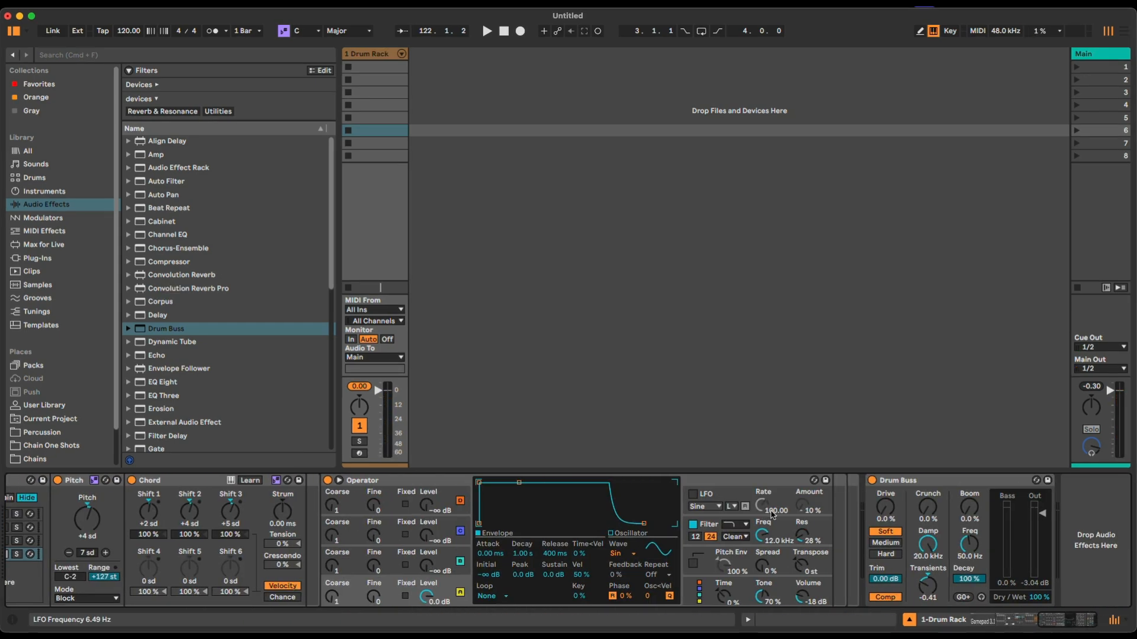
scroll(192, 379, "down", 10)
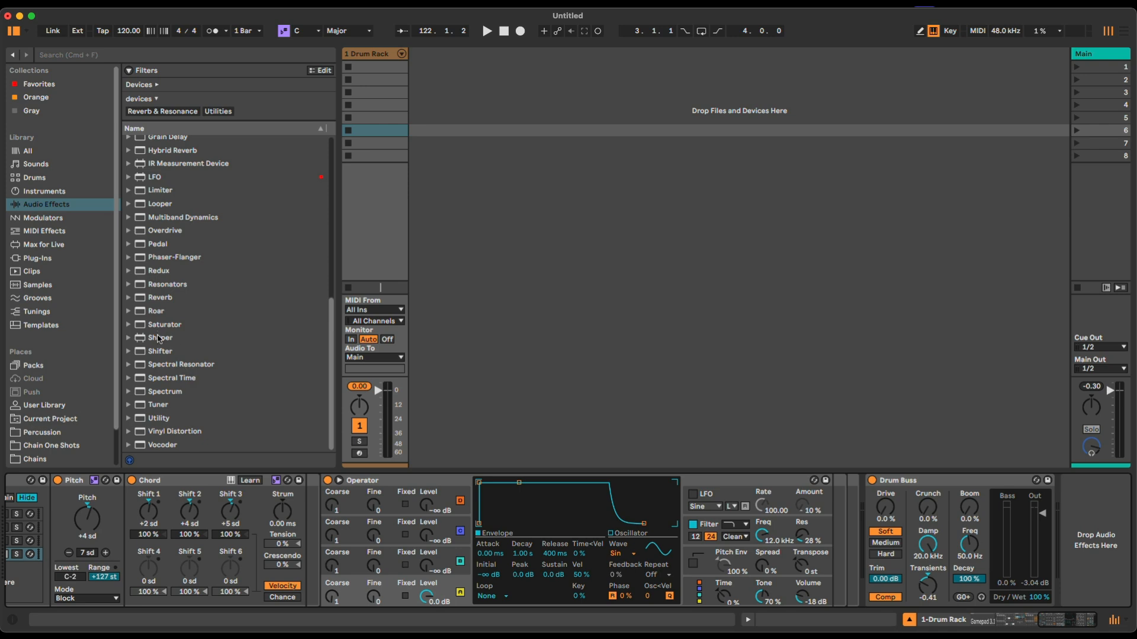
left_click_drag(157, 298, 892, 534)
left_click(796, 505)
left_click_drag(805, 529, 820, 531)
Map the chords Reverb's decay time to Macro 5 and assign the gamepad's upper left trigger mapping to that macro.
right_click(929, 602)
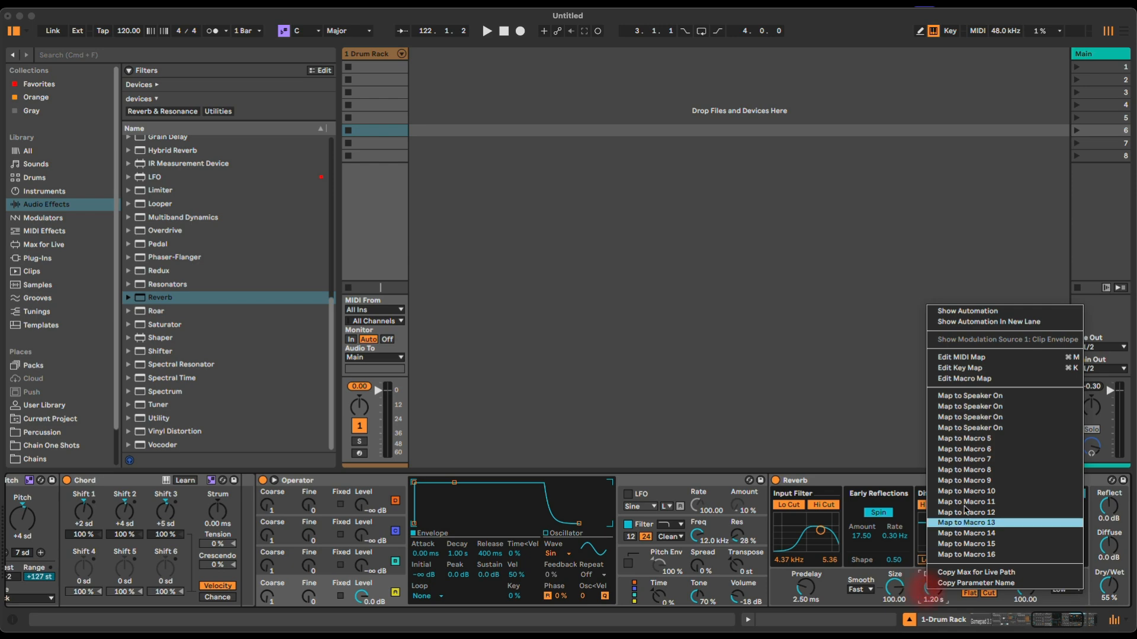
left_click(987, 438)
scroll(733, 573, "left", 15)
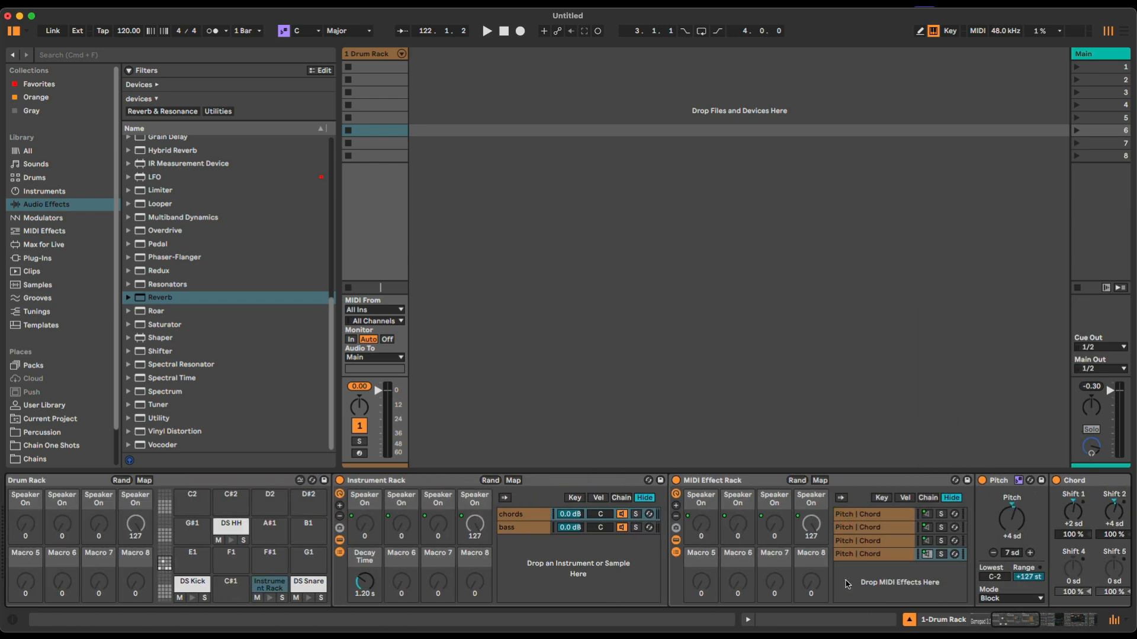
scroll(320, 583, "left", 10)
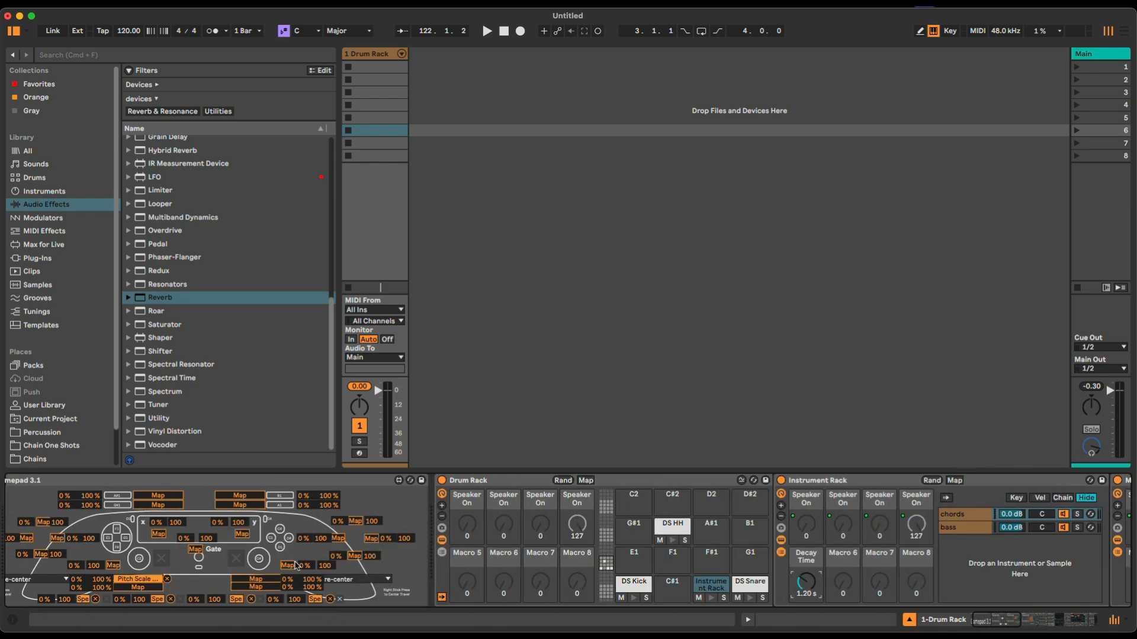
left_click(166, 499)
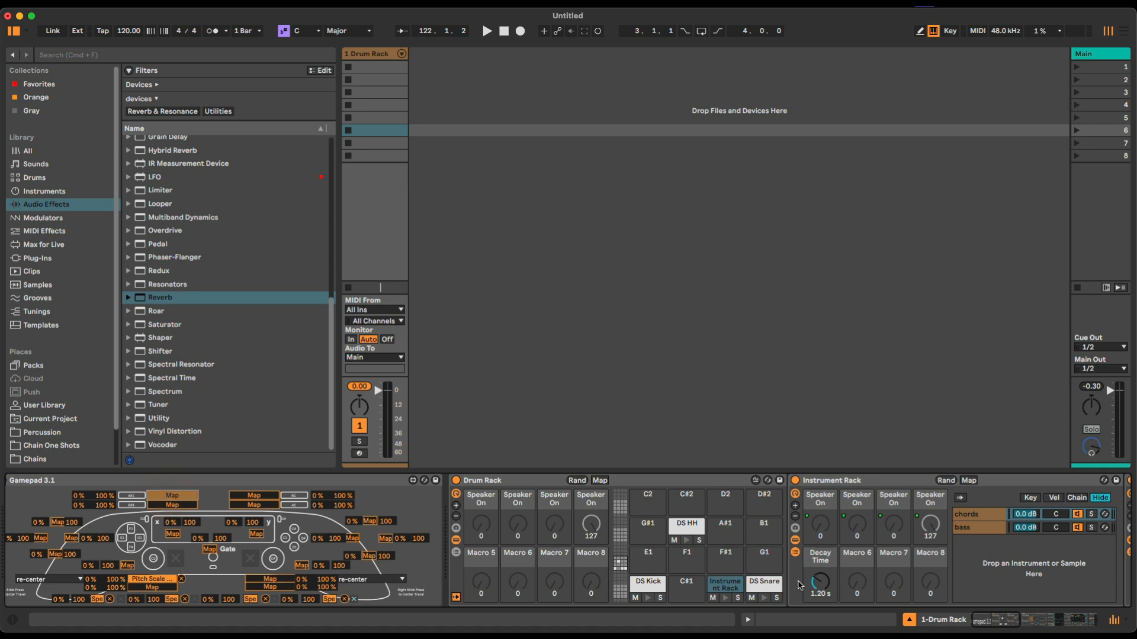
left_click(823, 585)
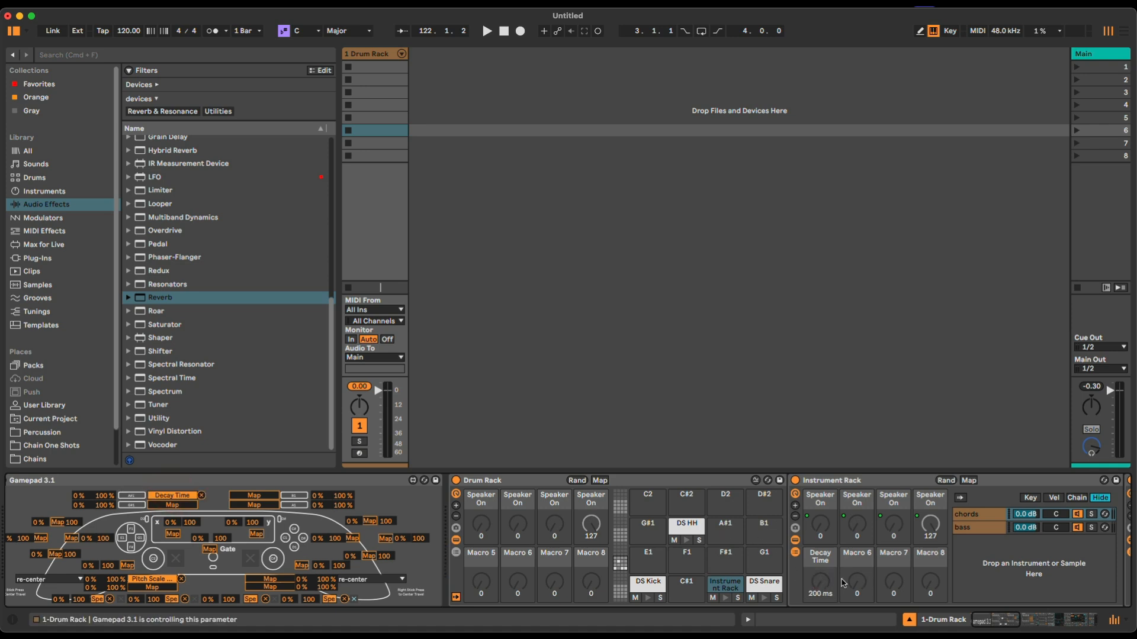
Limit the Decay Time macro's mapping range to 1.62 s minimum and 48.0 s maximum.
left_click(970, 481)
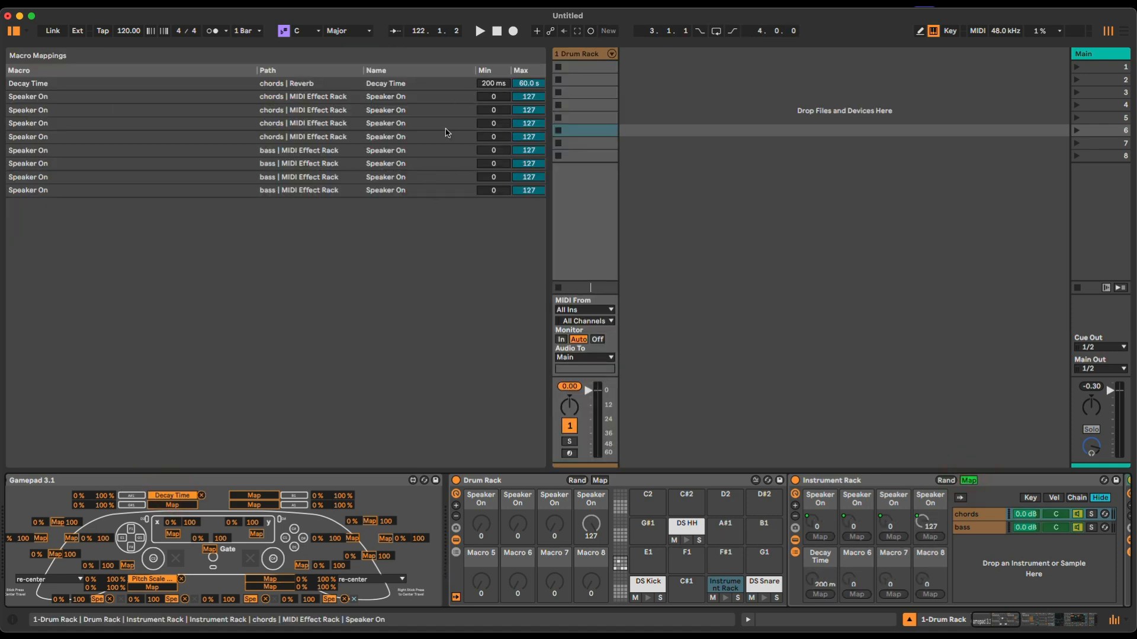
left_click_drag(483, 83, 524, 88)
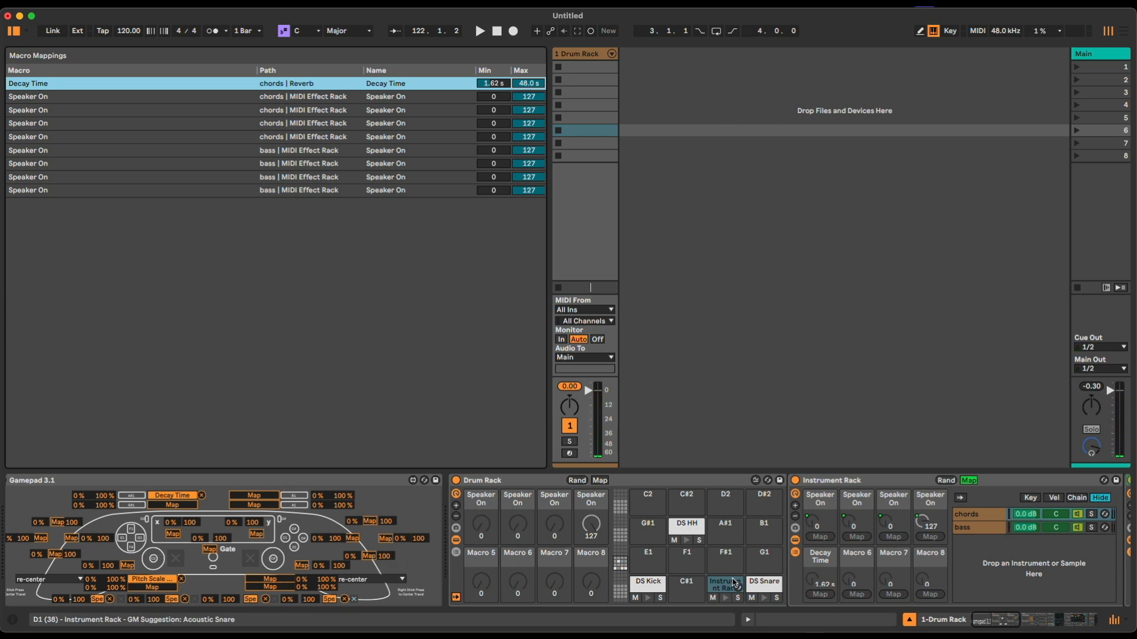
left_click(735, 583)
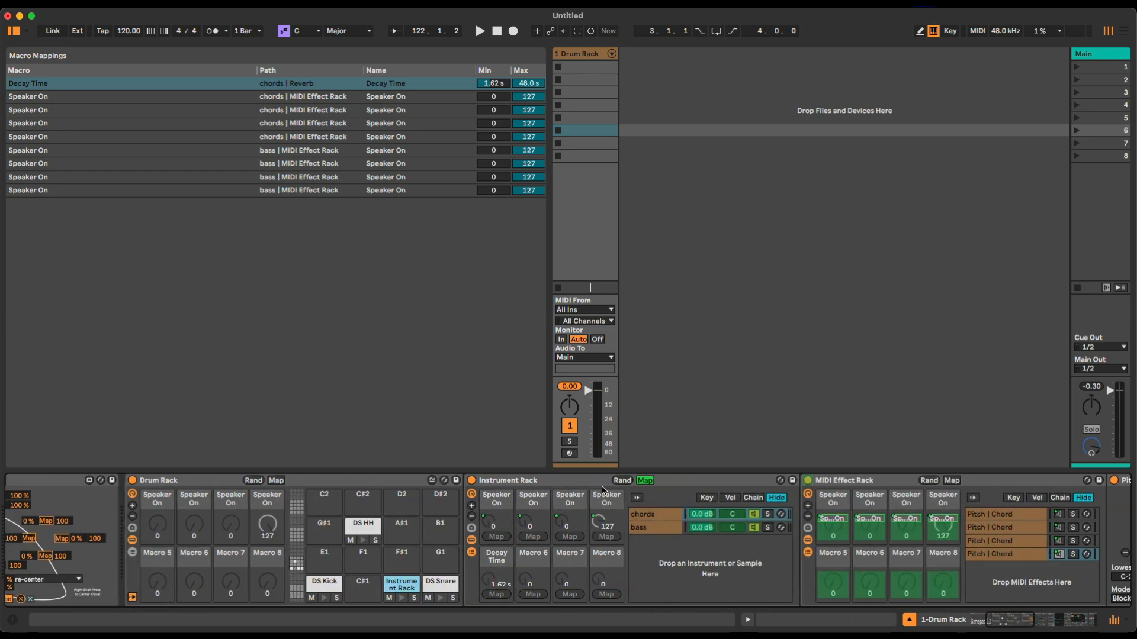
left_click(646, 481)
Map the chords Operator's Transpose parameter to Macro 6 of the Instrument Rack.
scroll(659, 517, "right", 10)
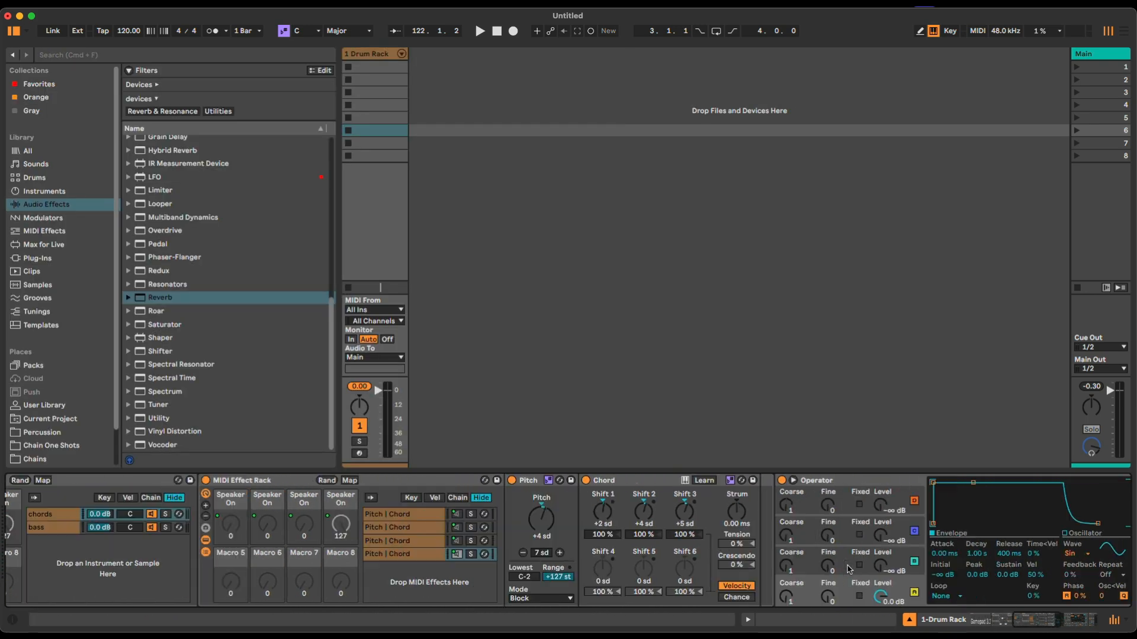
scroll(849, 570, "right", 5)
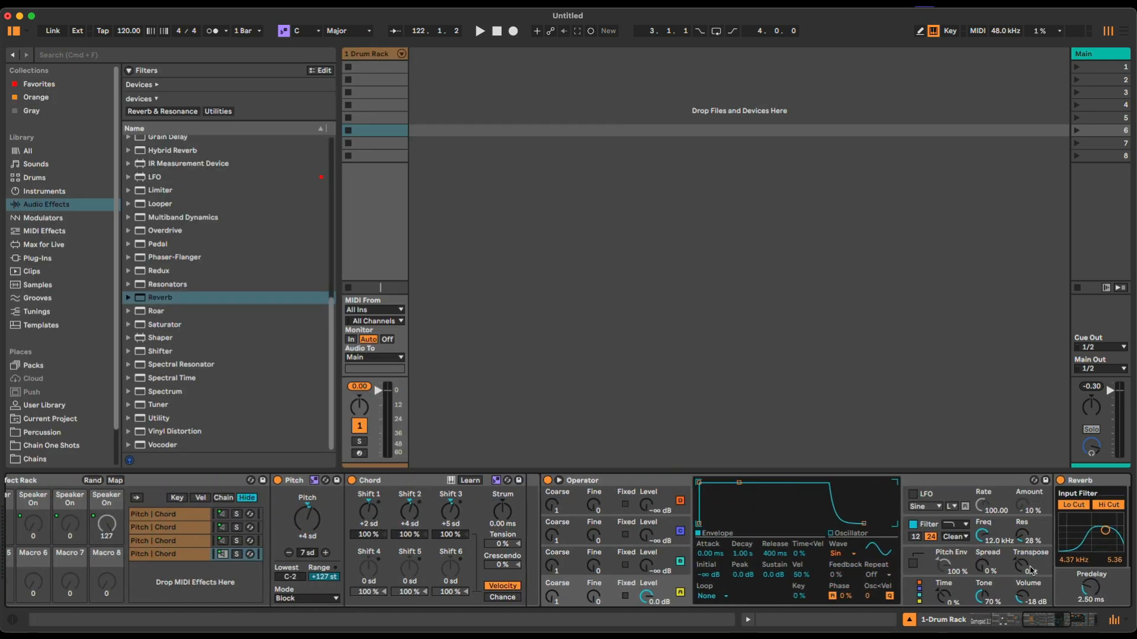
left_click(1030, 571)
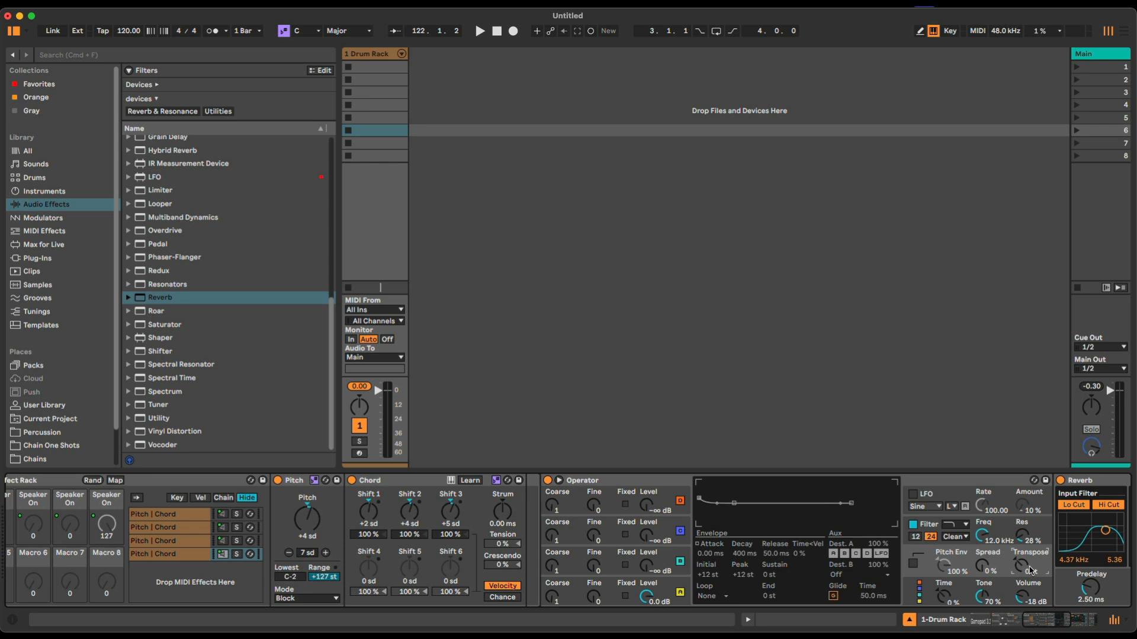
right_click(1031, 570)
left_click(1049, 564)
right_click(1032, 568)
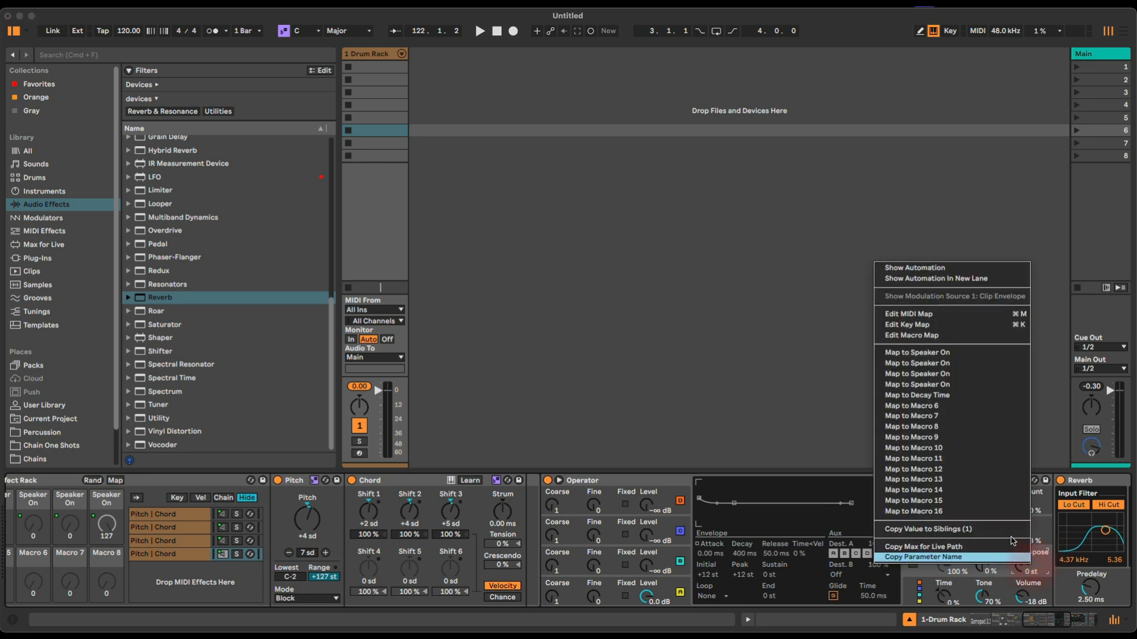
left_click(946, 405)
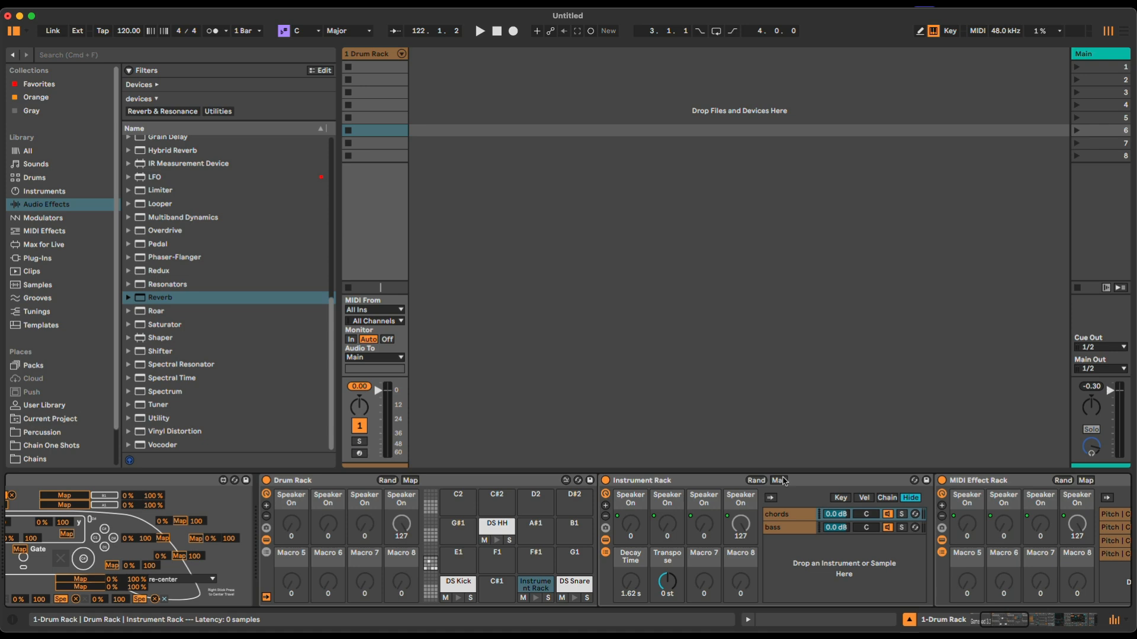
Set the Transpose macro's mapping range to a minimum of 0 st and a maximum of +24 st.
left_click(780, 480)
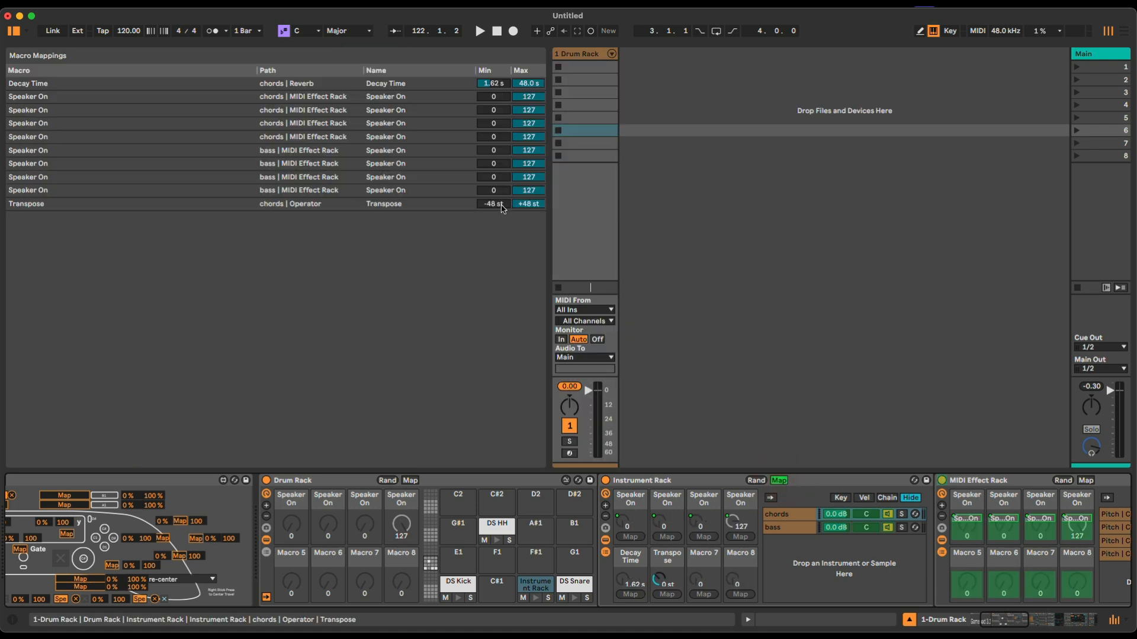
left_click(501, 206)
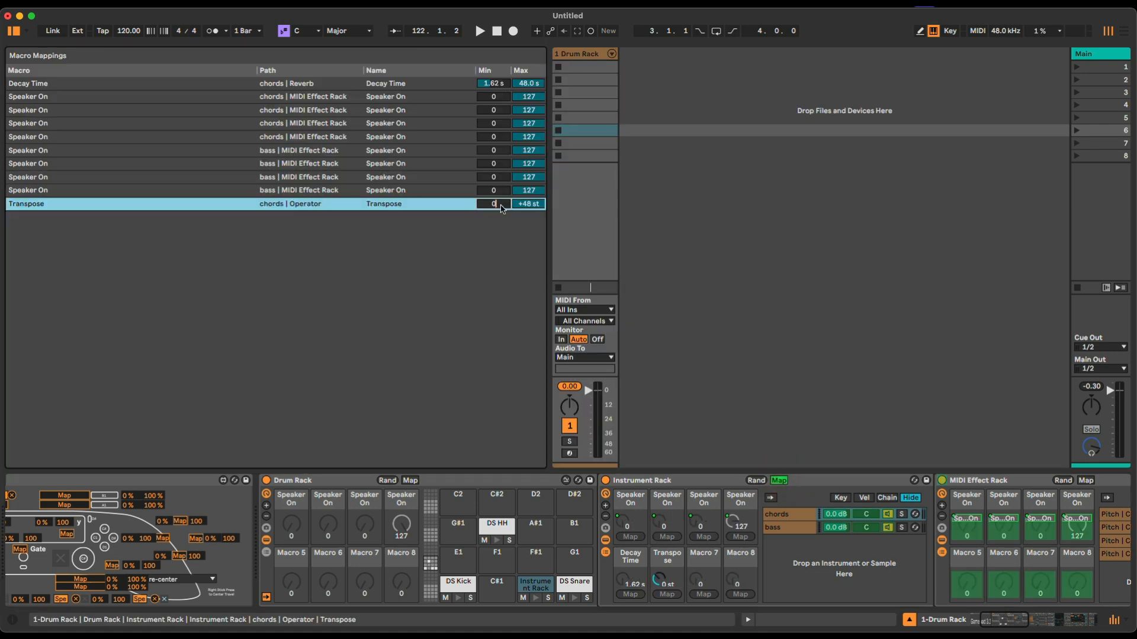
left_click(534, 208)
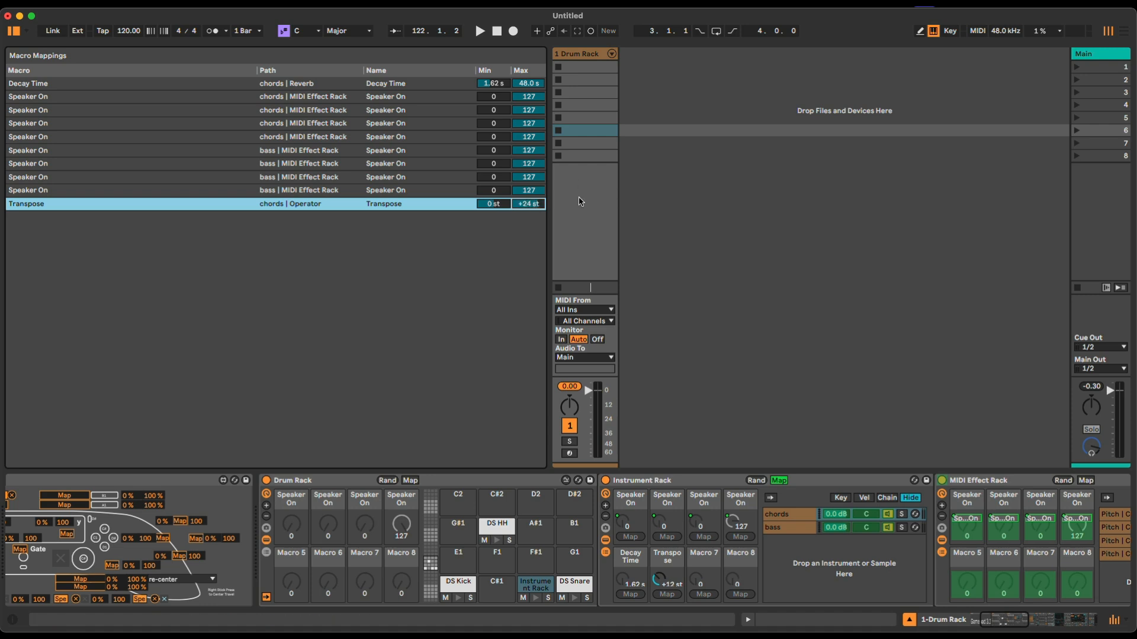
left_click(779, 480)
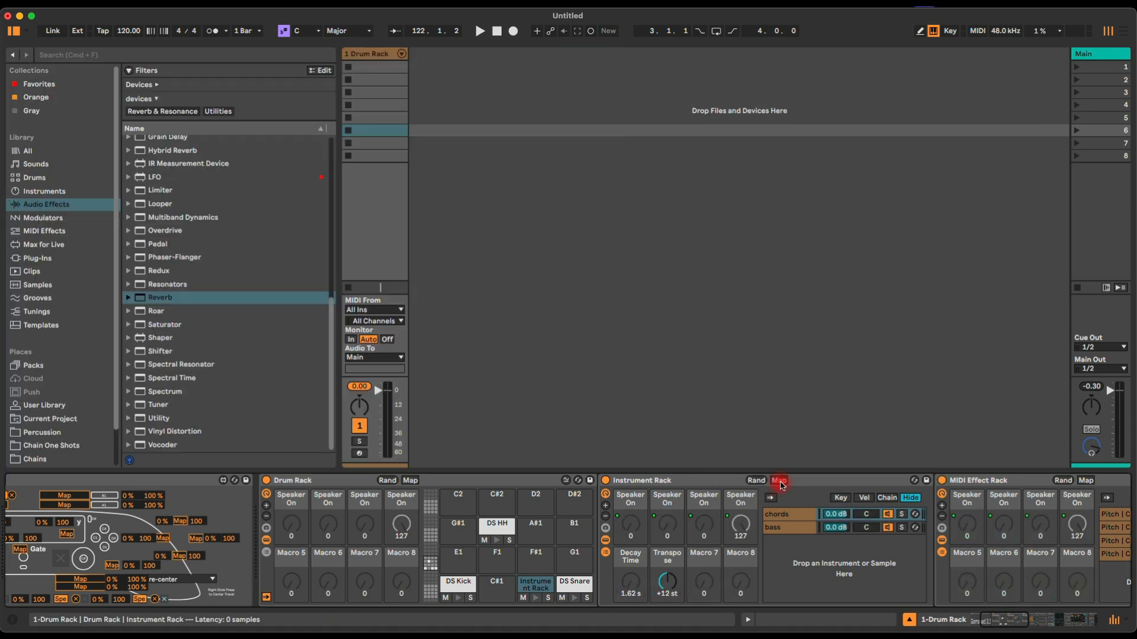
Assign the gamepad's upper right trigger mapping to the Instrument Rack's Transpose macro.
scroll(207, 582, "left", 5)
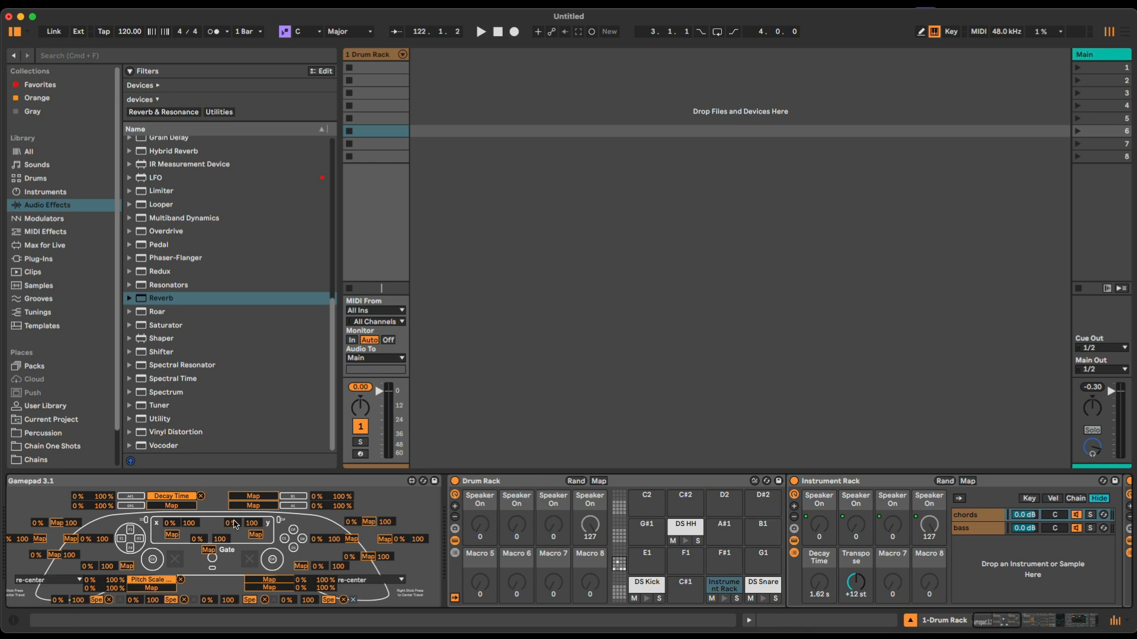
left_click(255, 499)
left_click(855, 584)
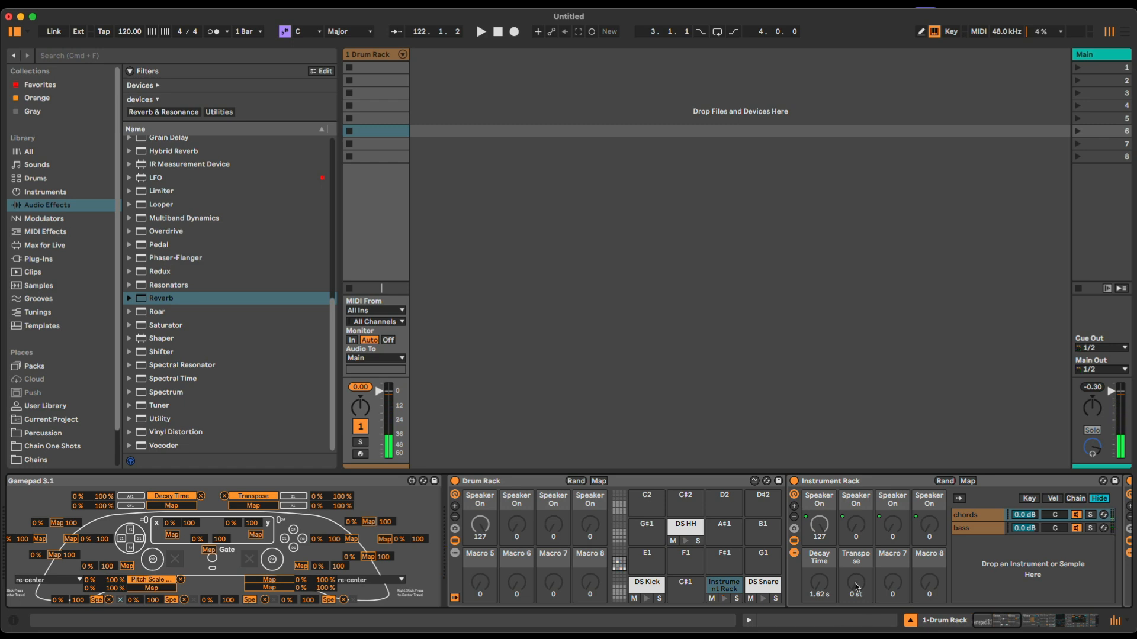
Group the A1 pad's DS HH into an Instrument Rack and show the rack's chain list.
left_click(843, 482)
left_click(692, 523)
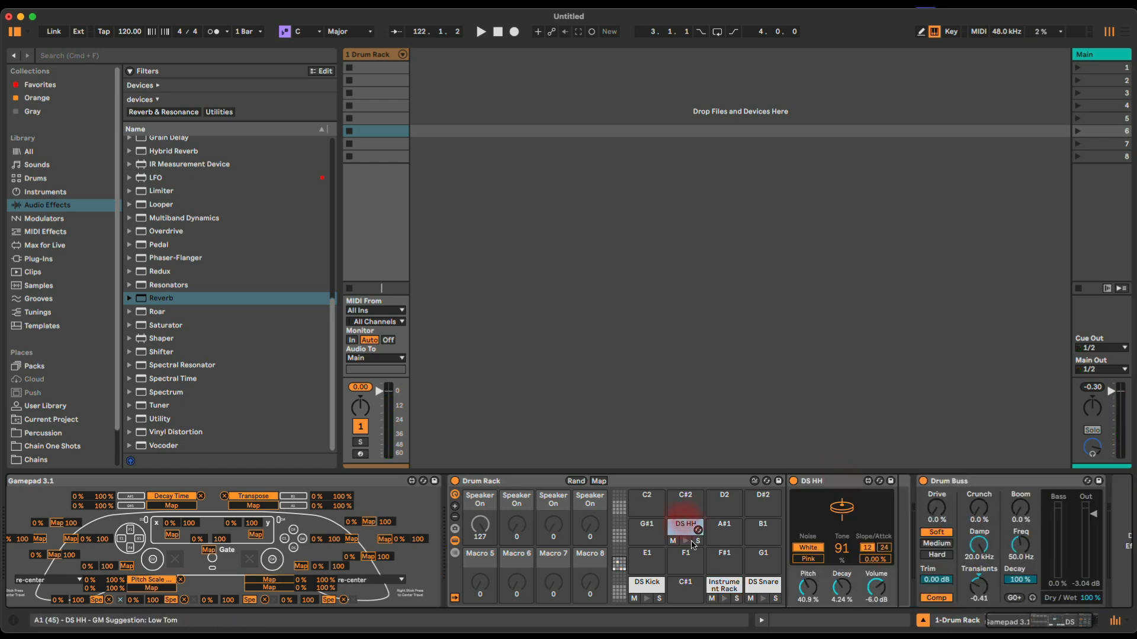
left_click(828, 480)
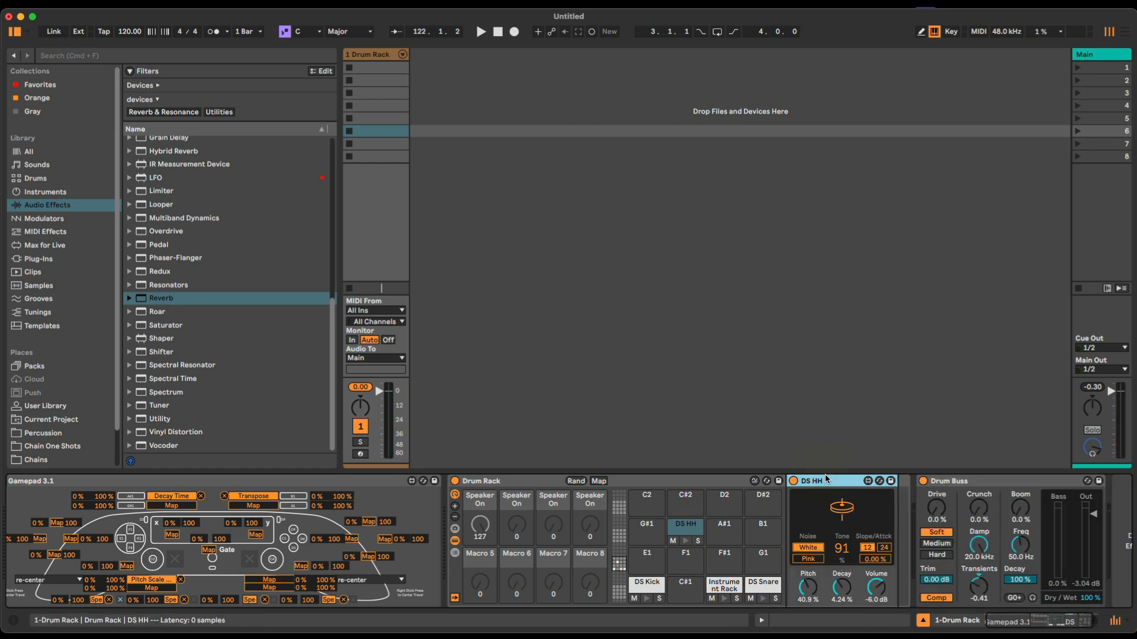
key("super+g")
left_click(794, 530)
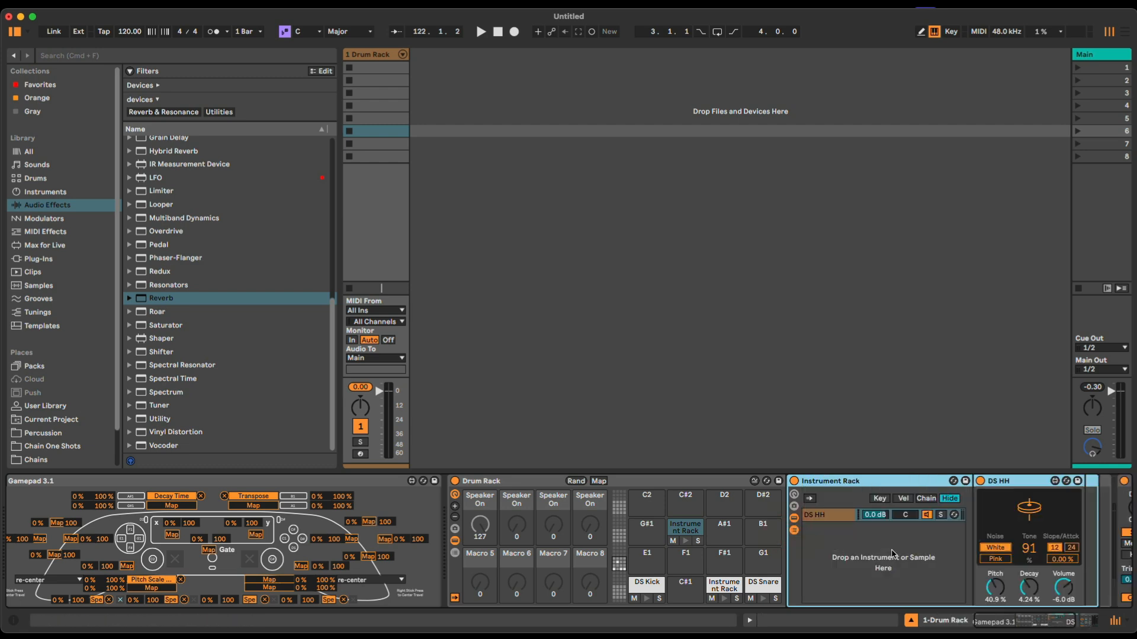
Add Meld as a second chain beside DS HH, with volume -12 dB, engine A shape 21.4 and amp sustain -∞ dB.
left_click(33, 219)
left_click(36, 205)
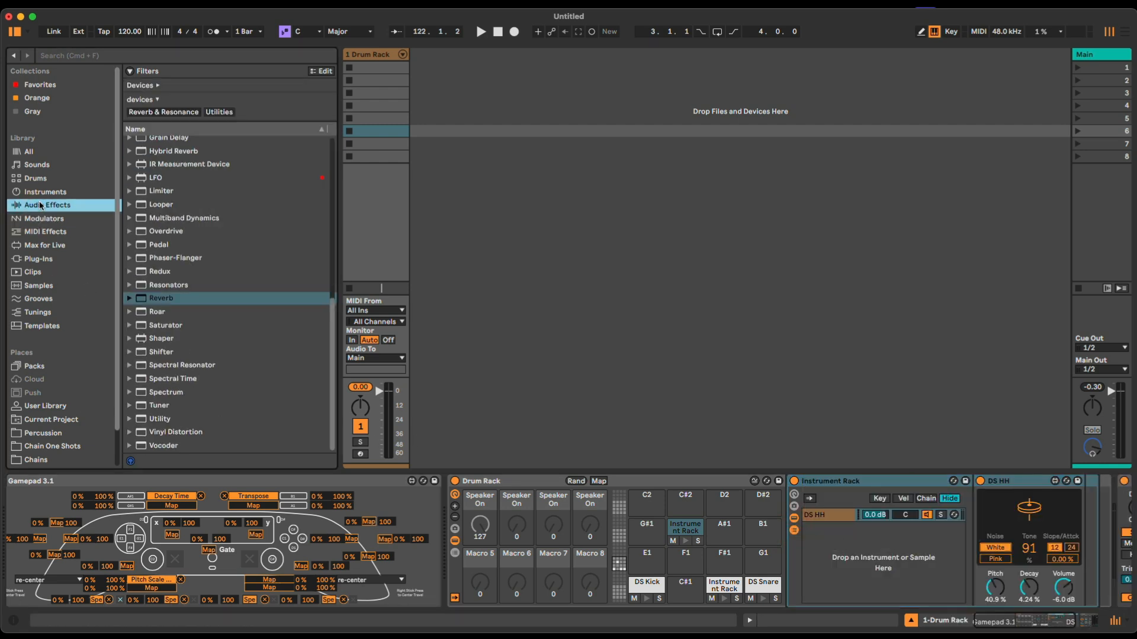
left_click(35, 192)
left_click_drag(165, 345, 841, 583)
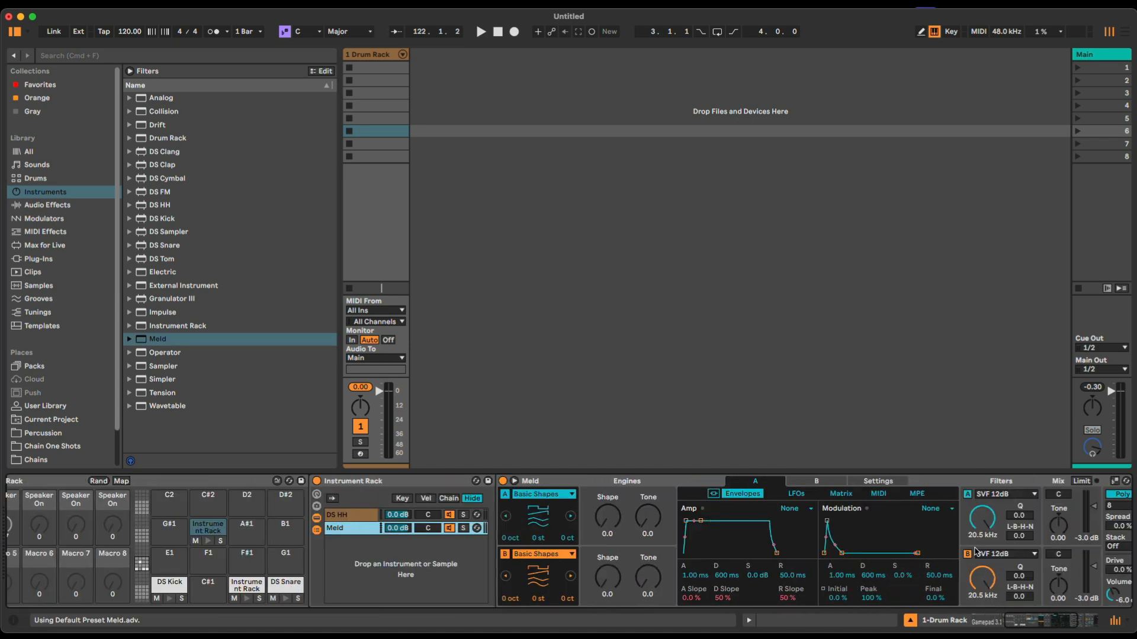
left_click_drag(972, 595, 972, 601)
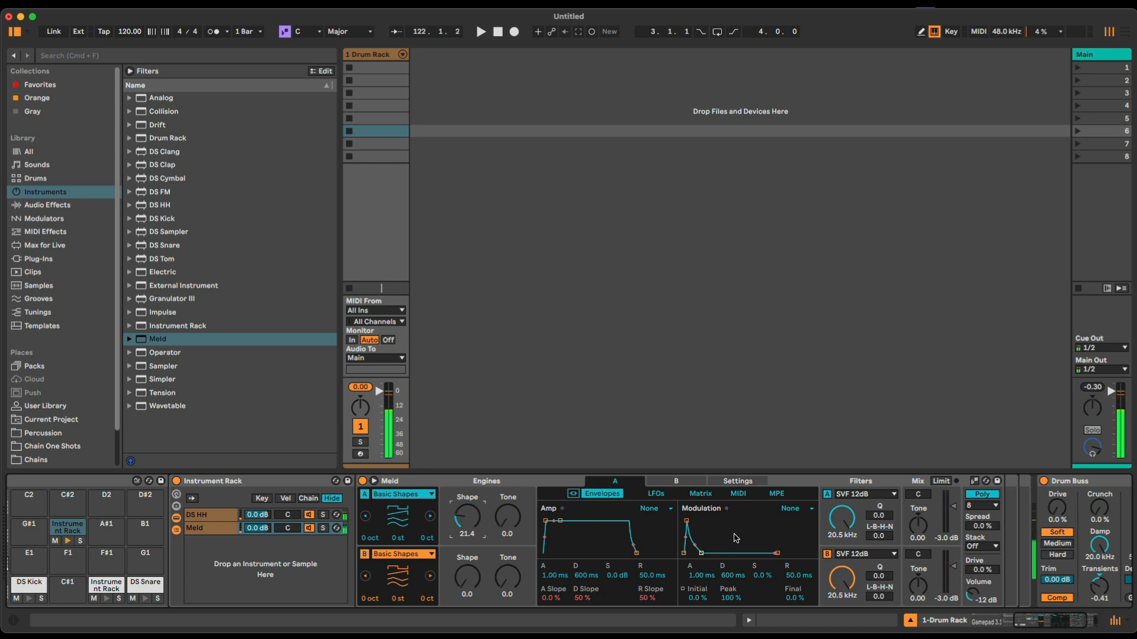
left_click_drag(617, 575, 618, 609)
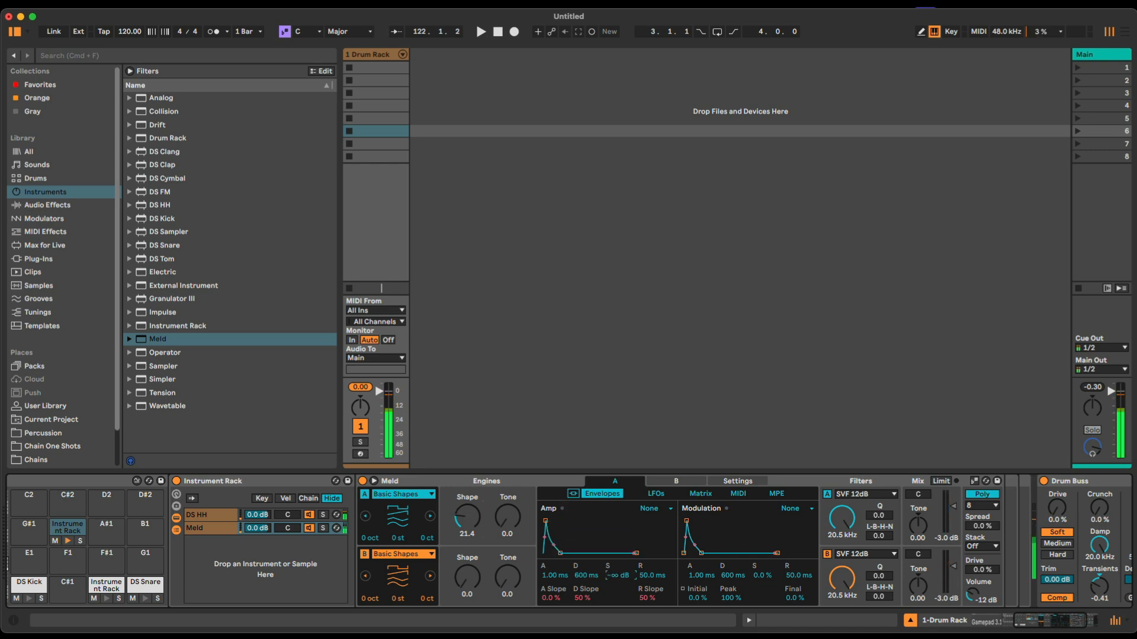
Try a Reverb after Meld with decay at 5.96 s and size at 9.32, and delete it.
left_click(43, 204)
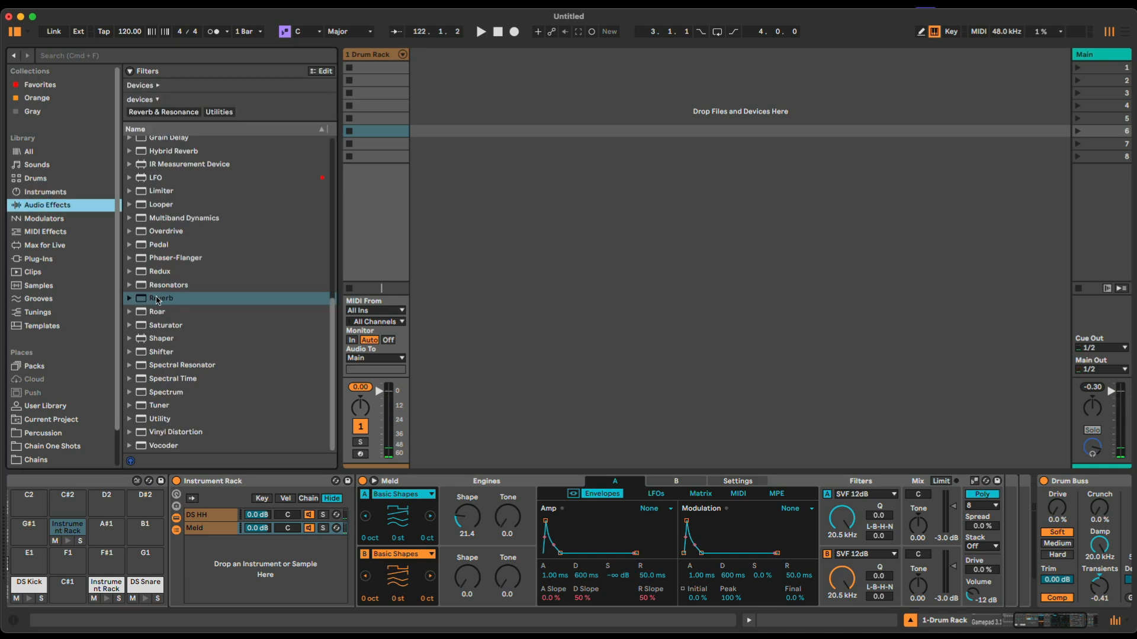
left_click_drag(158, 301, 1006, 560)
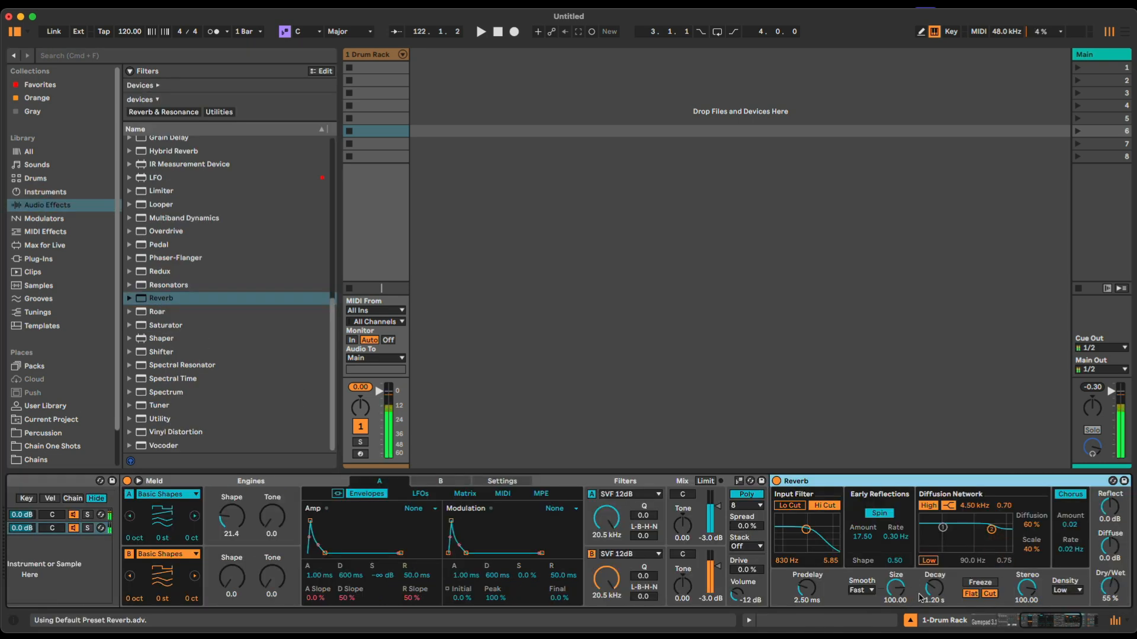
left_click_drag(921, 595, 921, 563)
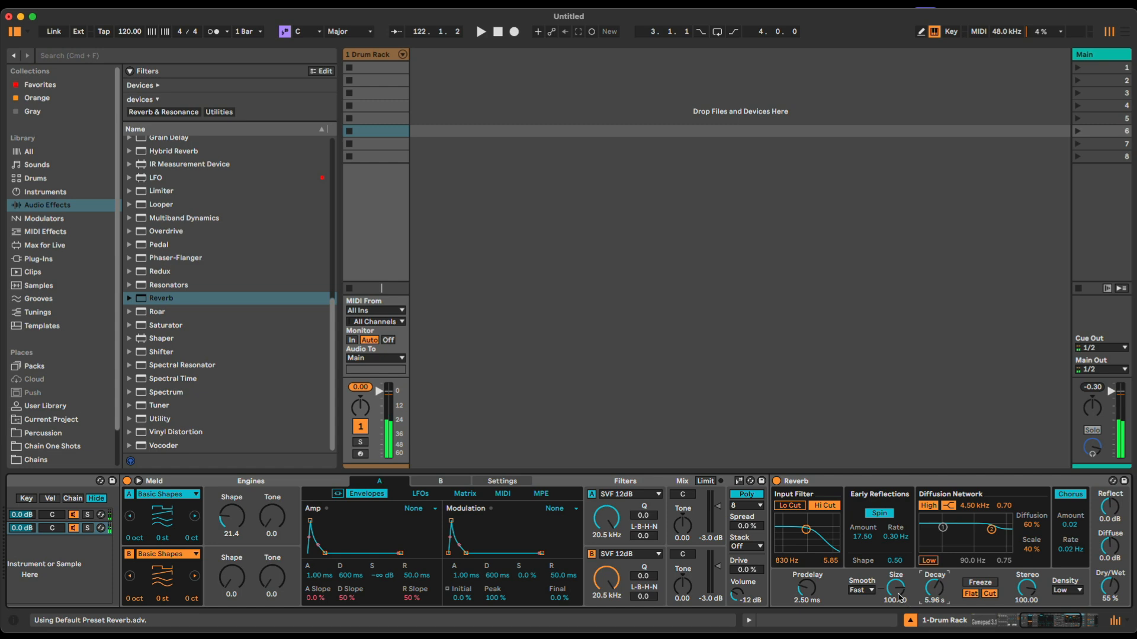
left_click_drag(899, 598, 899, 628)
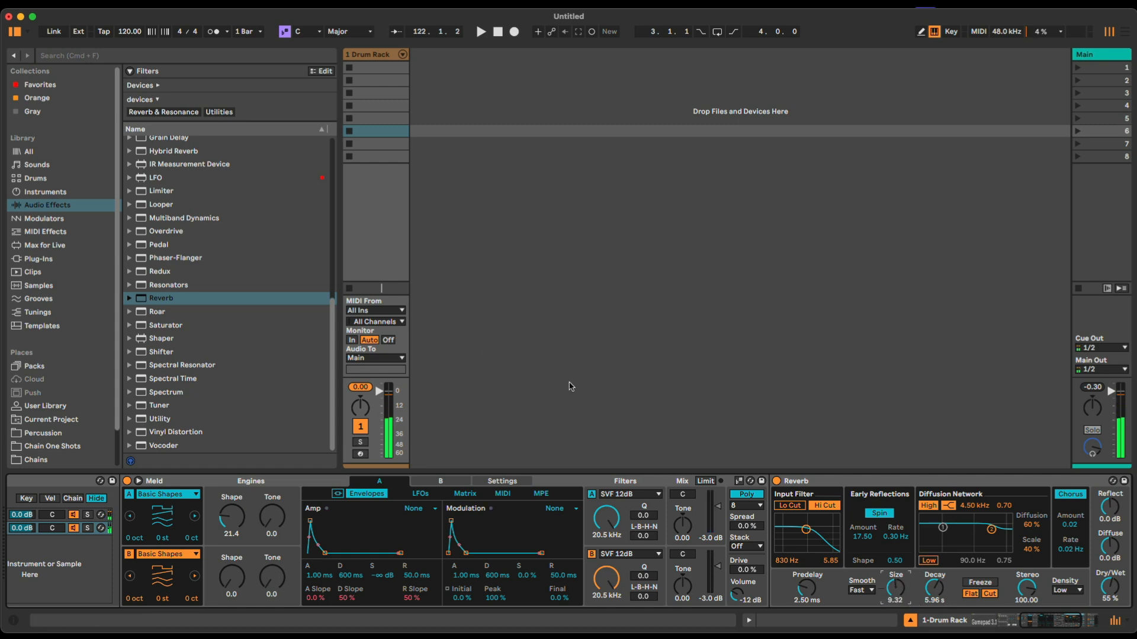
scroll(246, 257, "up", 4)
left_click(868, 477)
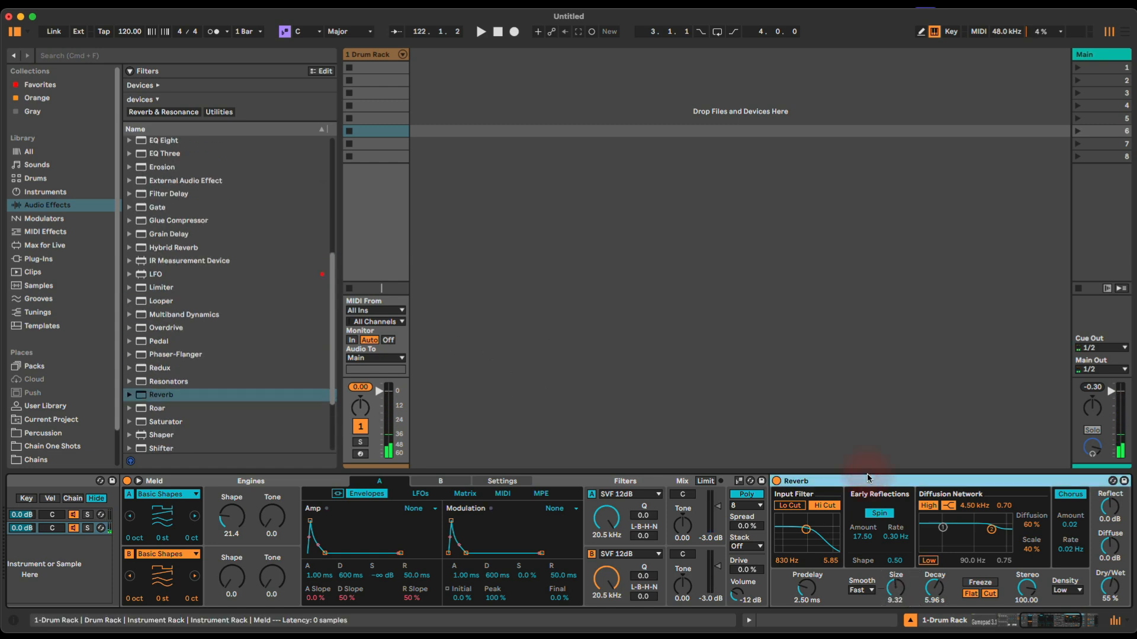
key("Delete")
Add an Echo after Meld and set its reverb to 37% and its channel mode to Ping Pong.
scroll(229, 294, "up", 10)
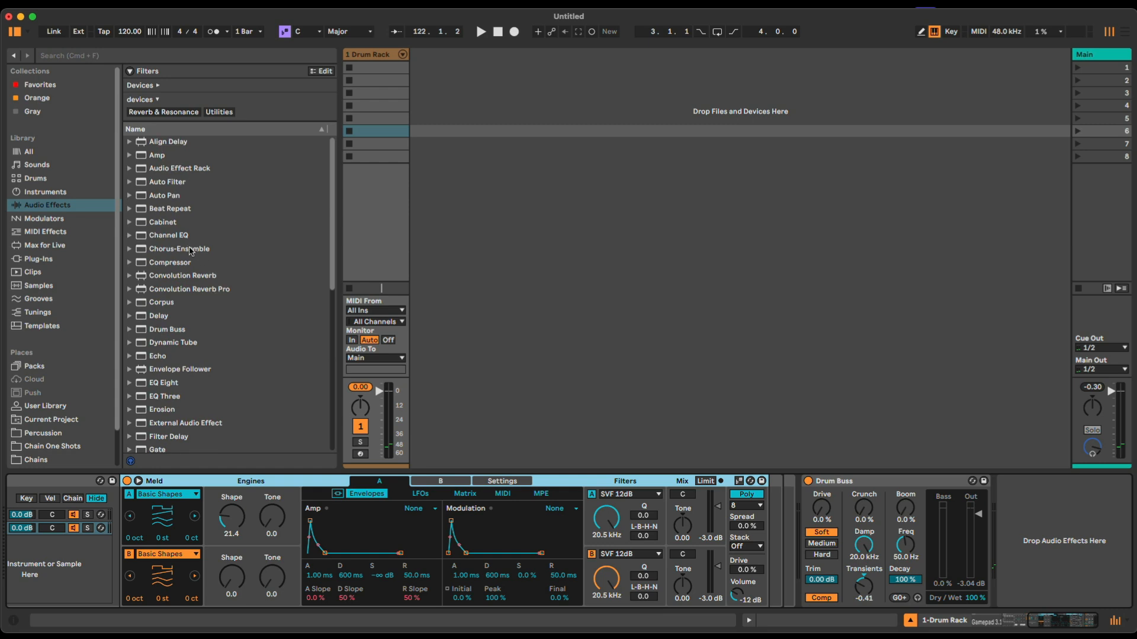
scroll(188, 379, "down", 1)
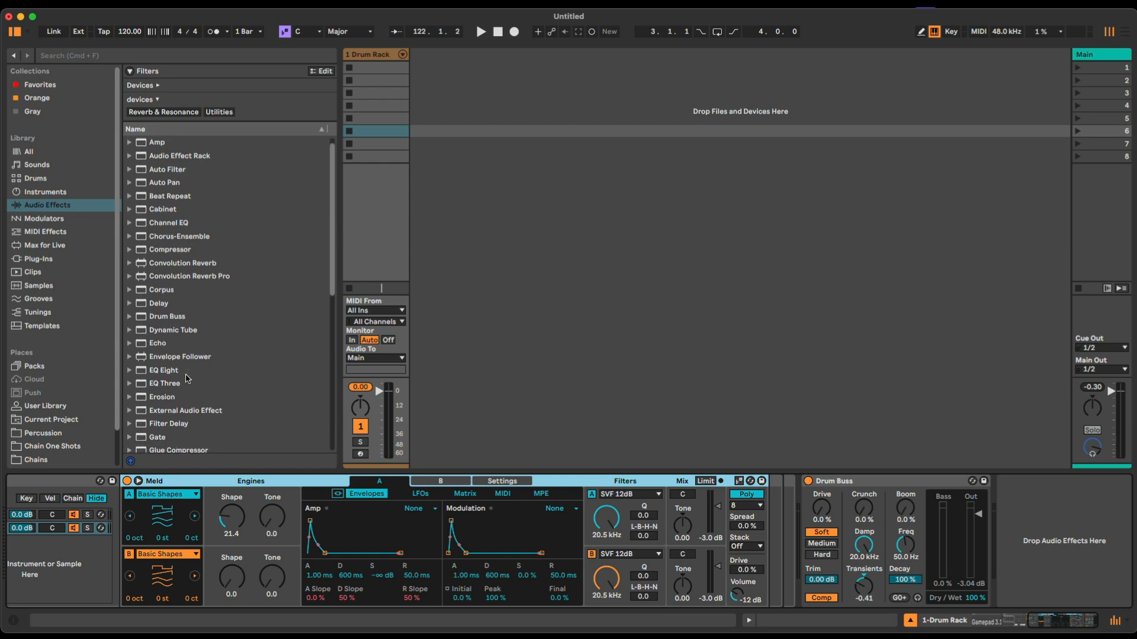
scroll(202, 326, "up", 1)
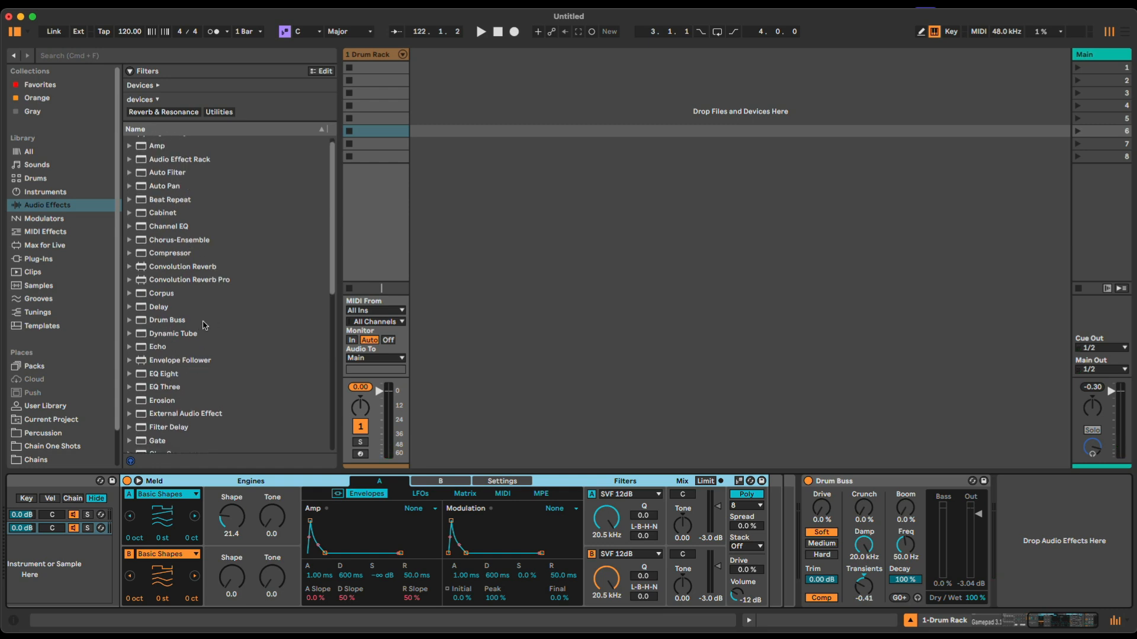
scroll(201, 327, "down", 1)
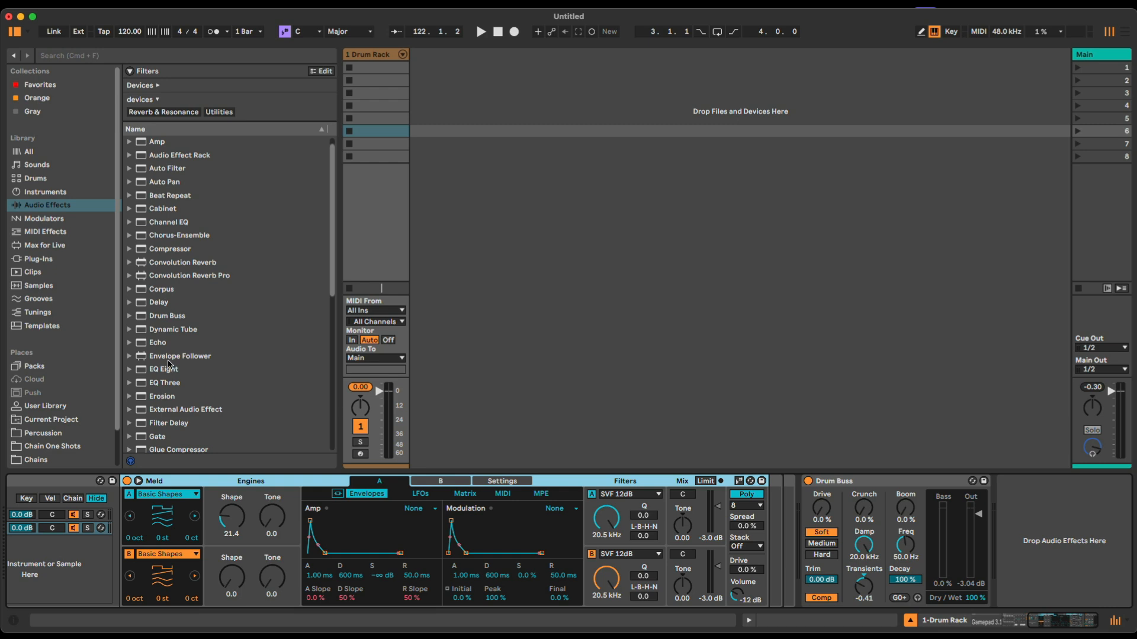
left_click_drag(160, 346, 769, 534)
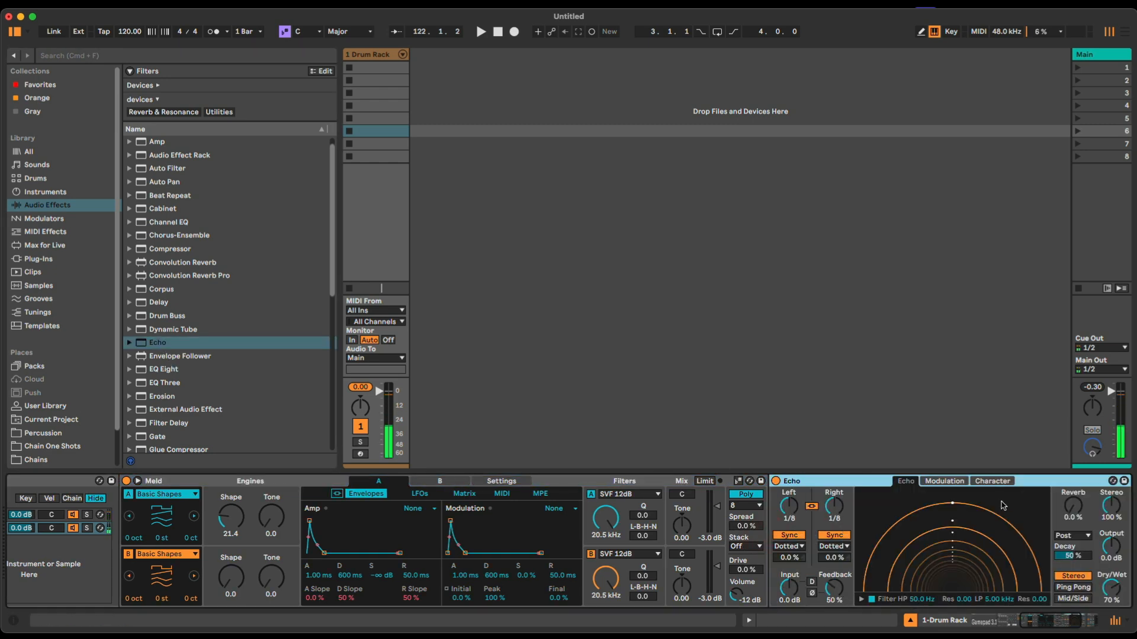
left_click_drag(1083, 508, 1083, 482)
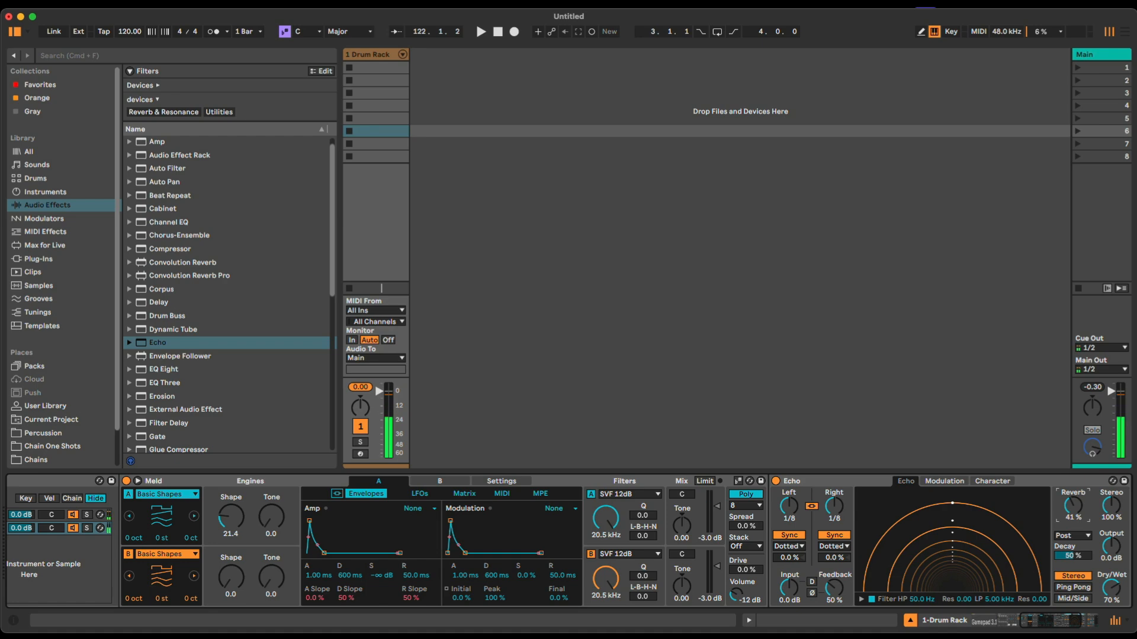
left_click(1073, 587)
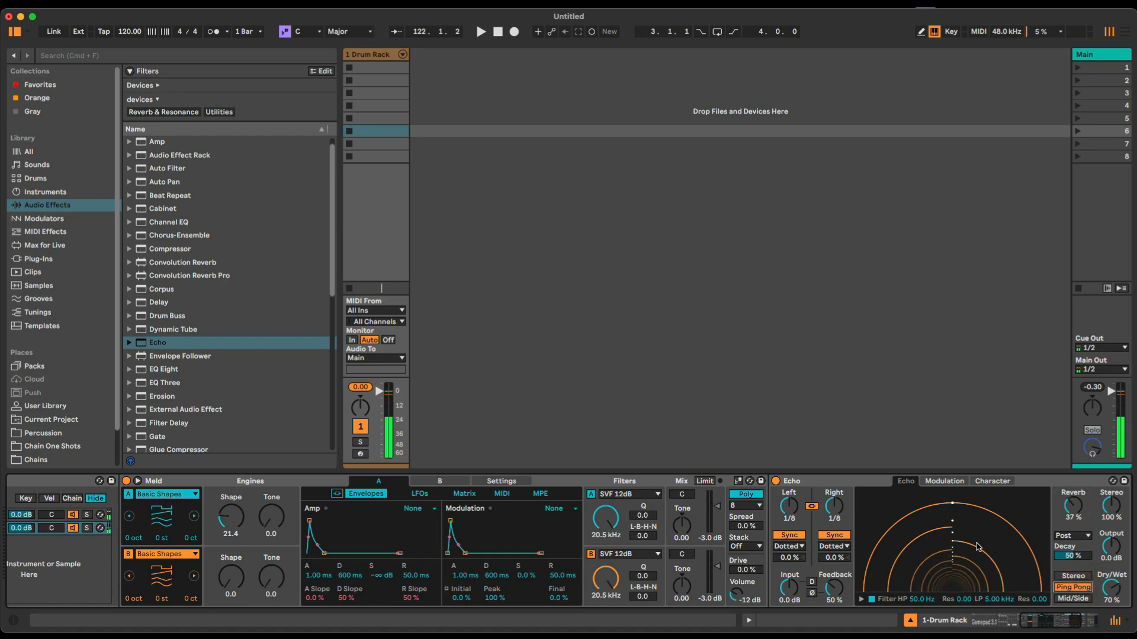
Look over Meld's settings and the D1 pad's chord and bass rack, and return to the A1 pad's Instrument Rack.
scroll(564, 555, "left", 15)
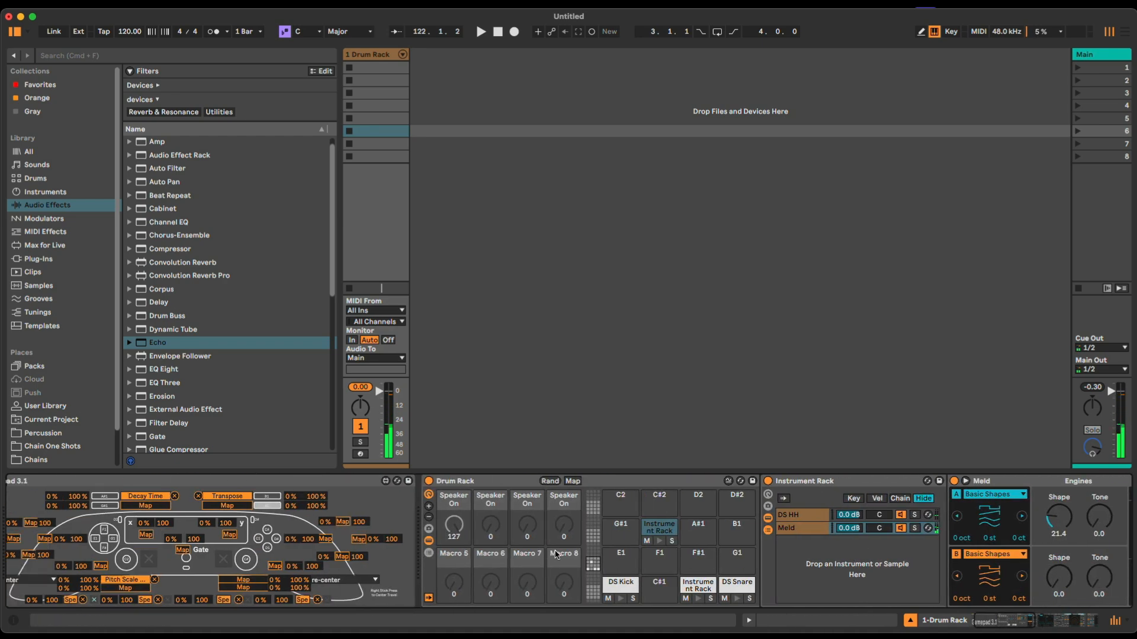
scroll(563, 555, "right", 10)
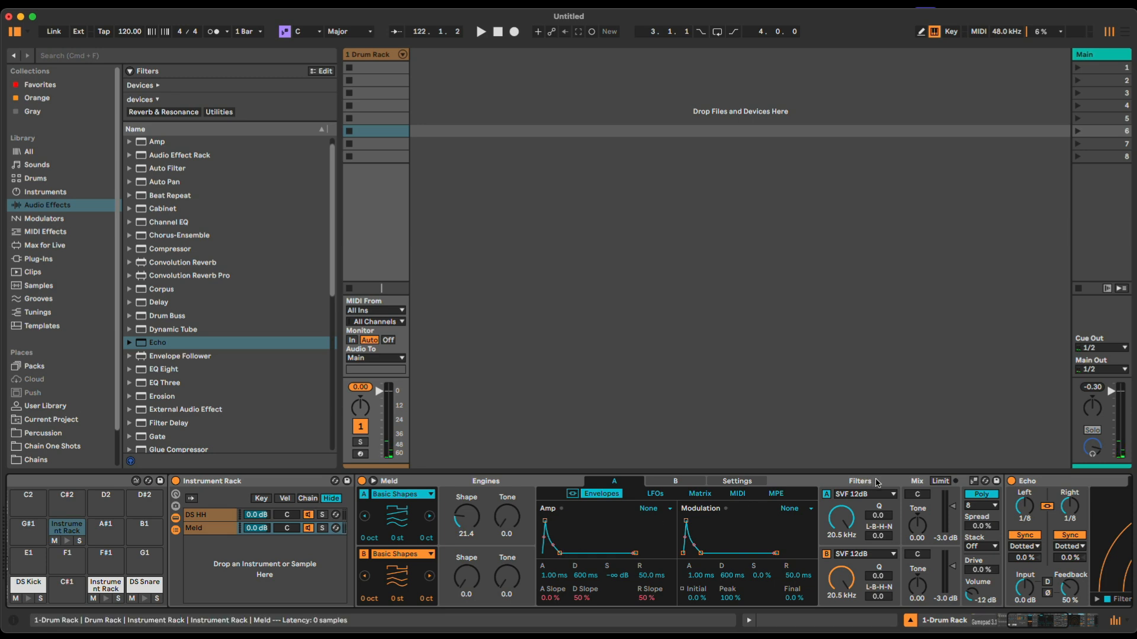
left_click(763, 482)
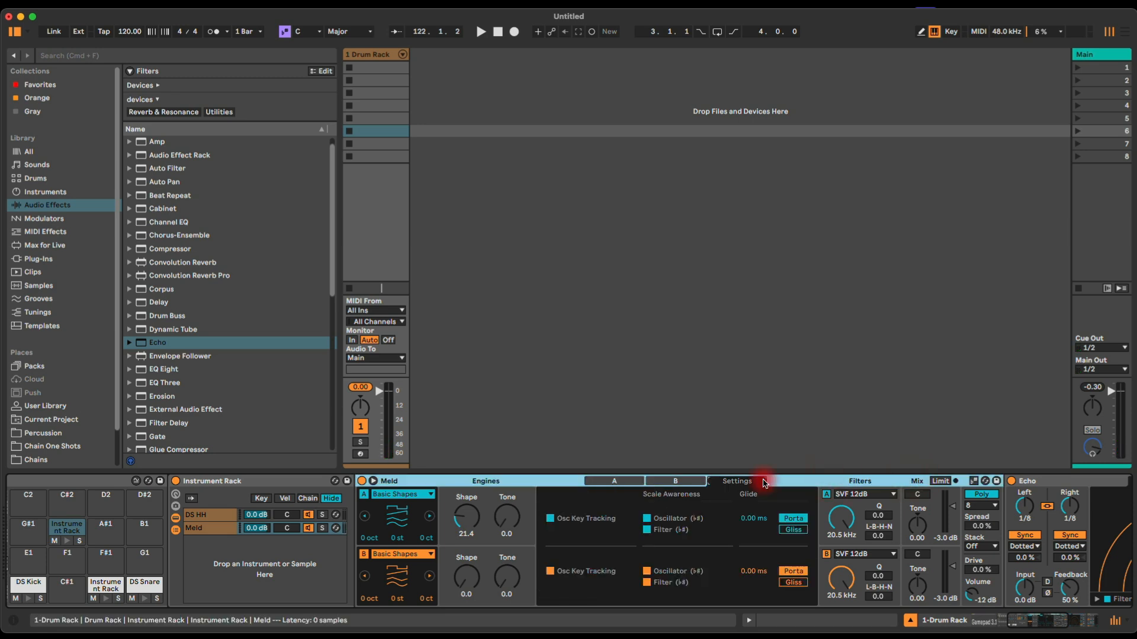
left_click(616, 482)
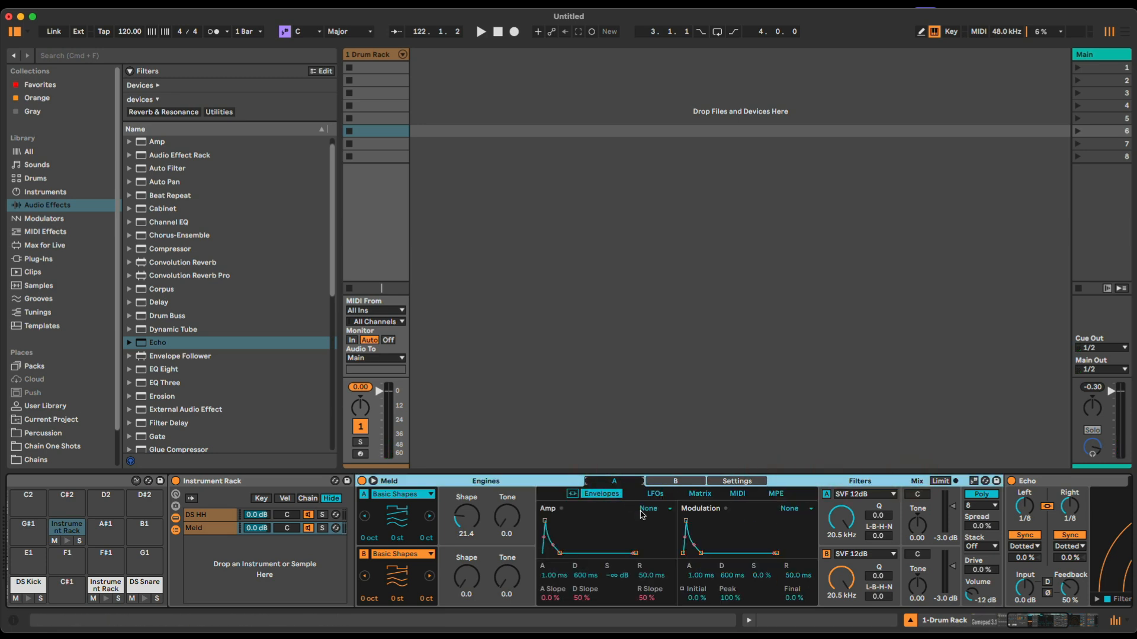
scroll(628, 521, "left", 10)
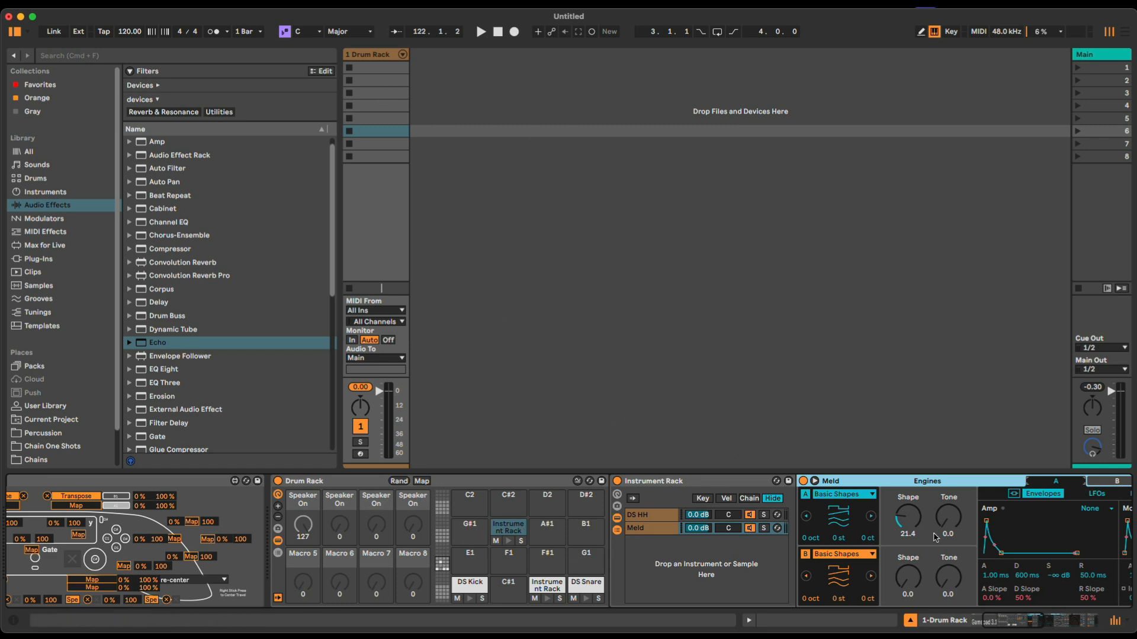
scroll(728, 547, "right", 1)
left_click(655, 527)
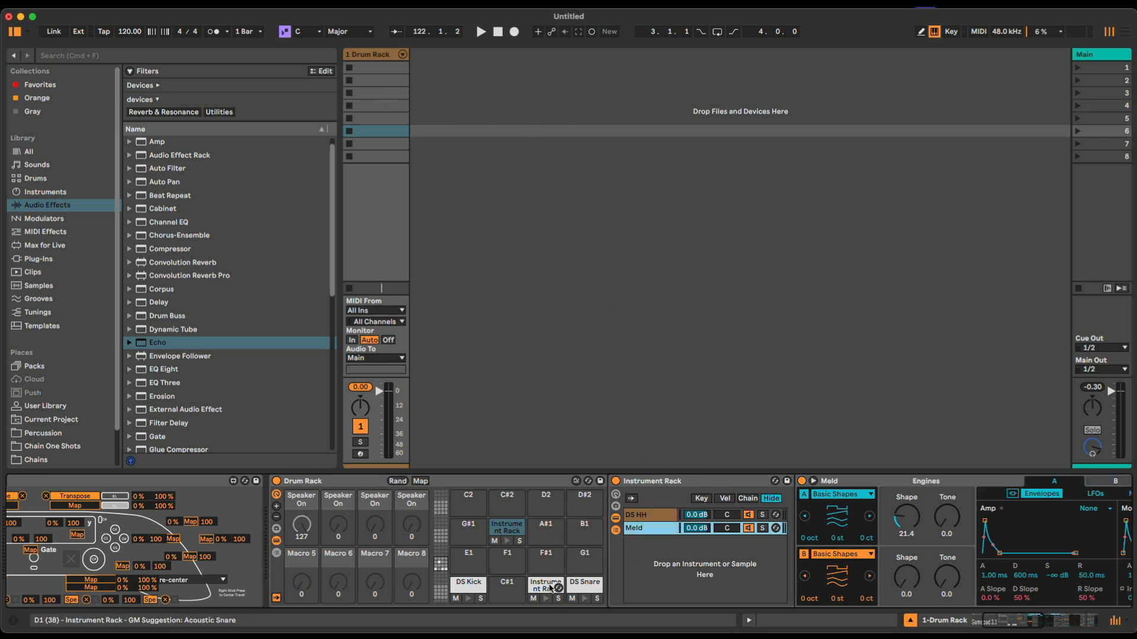
left_click(537, 587)
scroll(829, 545, "right", 6)
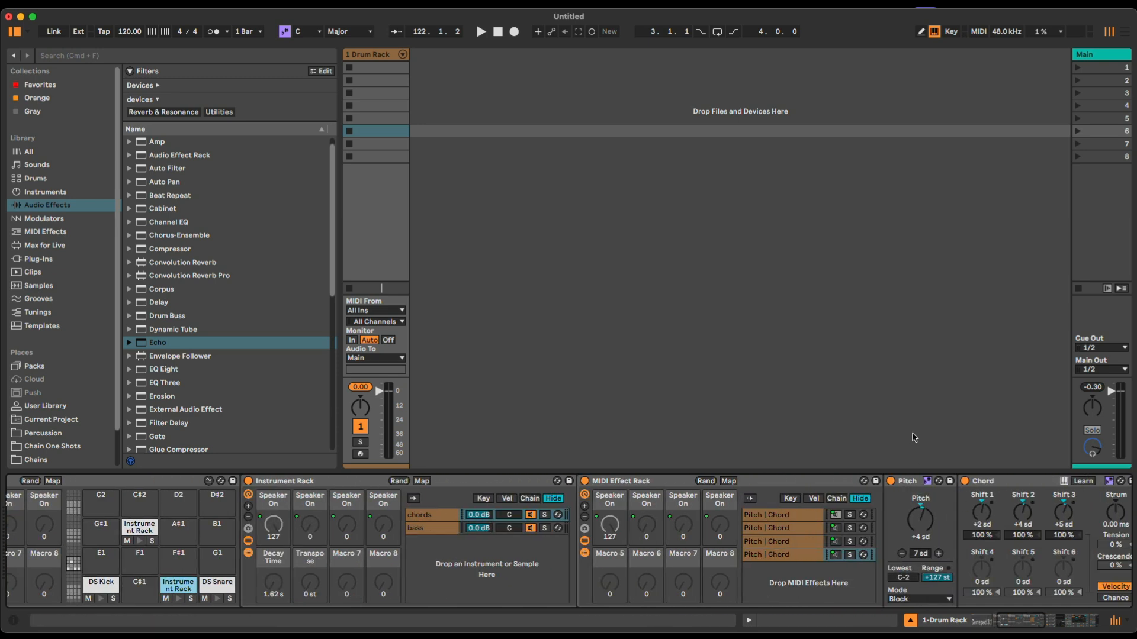
left_click(139, 527)
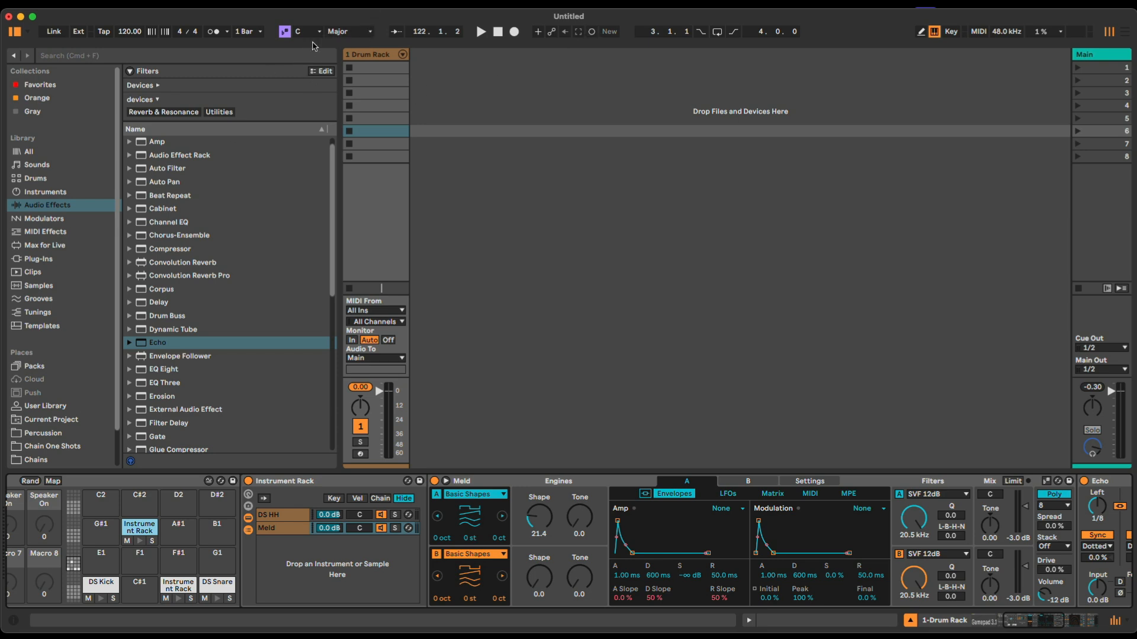
Find the Scale MIDI effect's presets and insert Major Pentatonic before Meld in the A1 pad's rack.
left_click(53, 192)
left_click(57, 204)
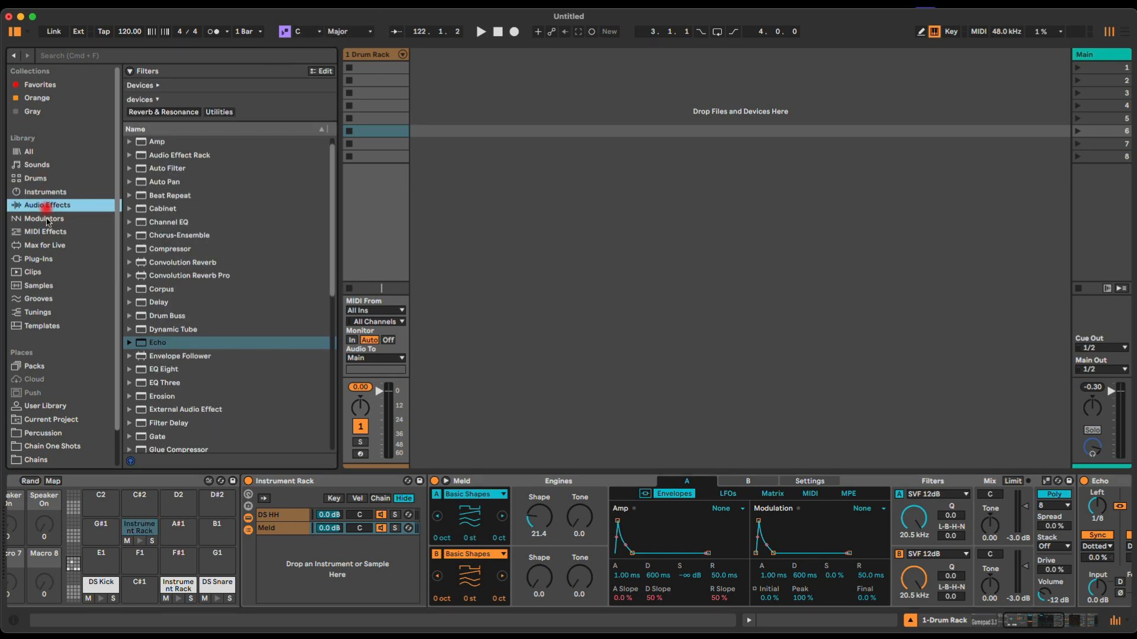
left_click(47, 231)
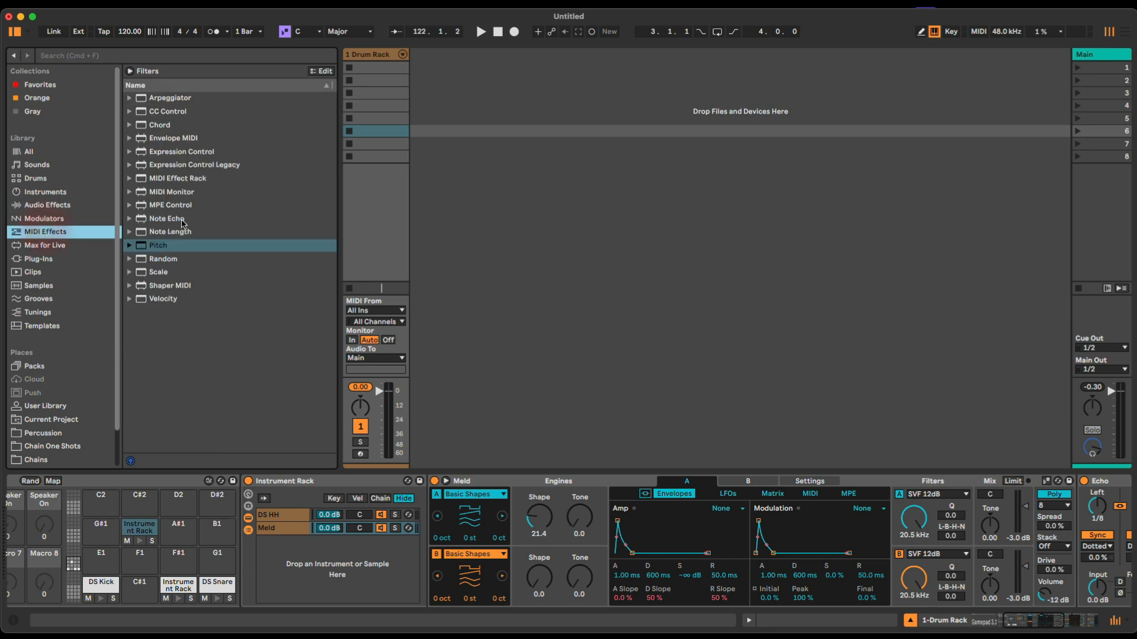
left_click(45, 218)
left_click(45, 245)
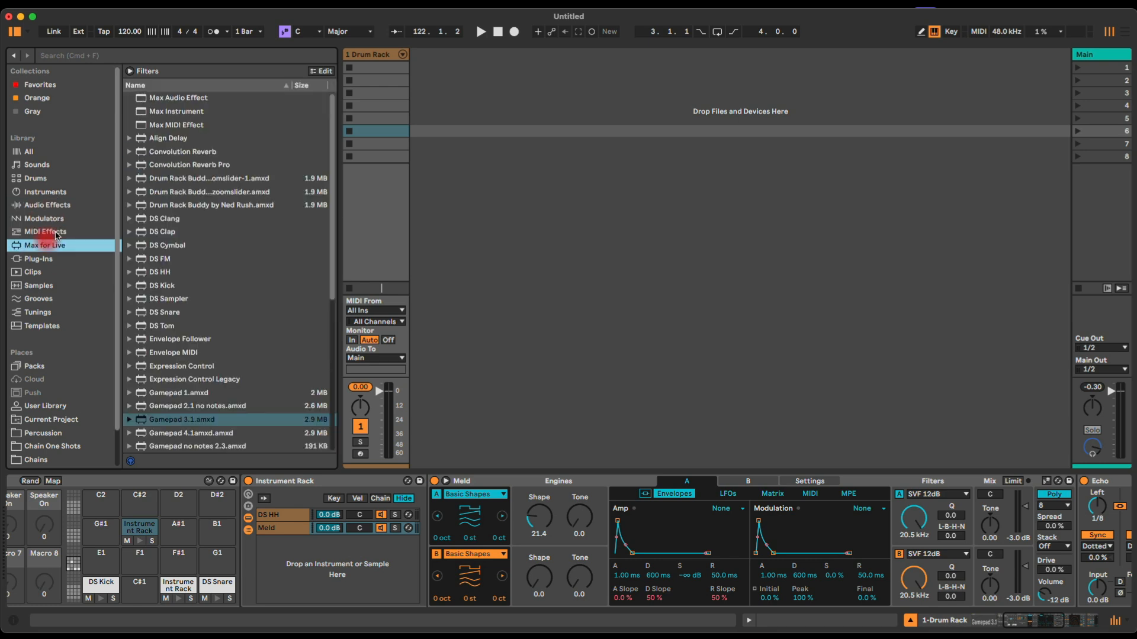
left_click(46, 232)
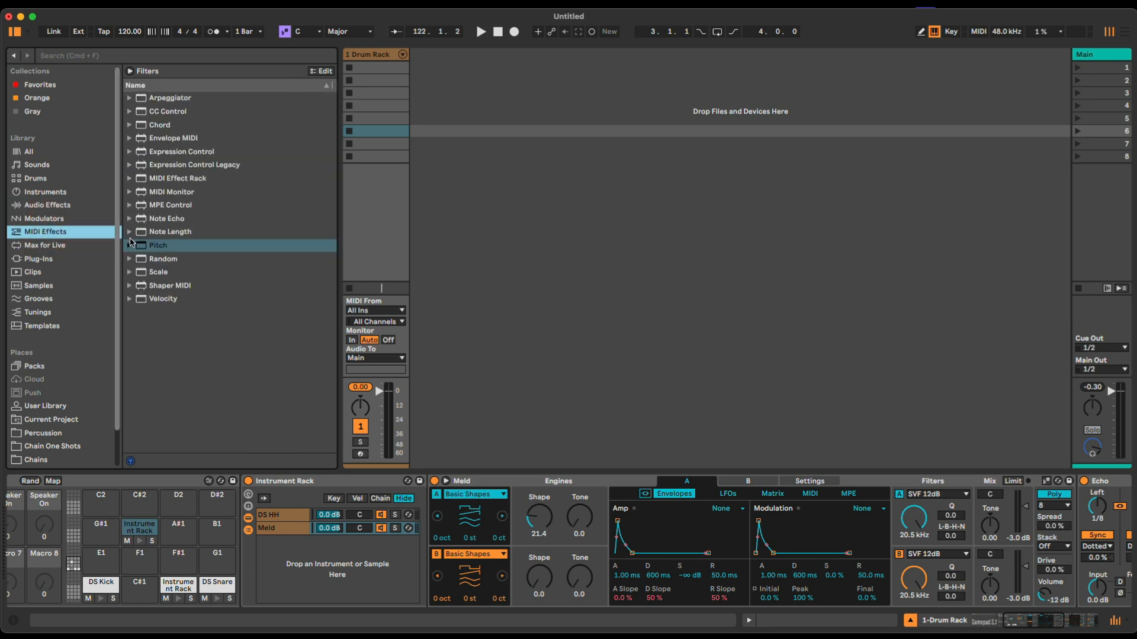
left_click(128, 273)
left_click(128, 273)
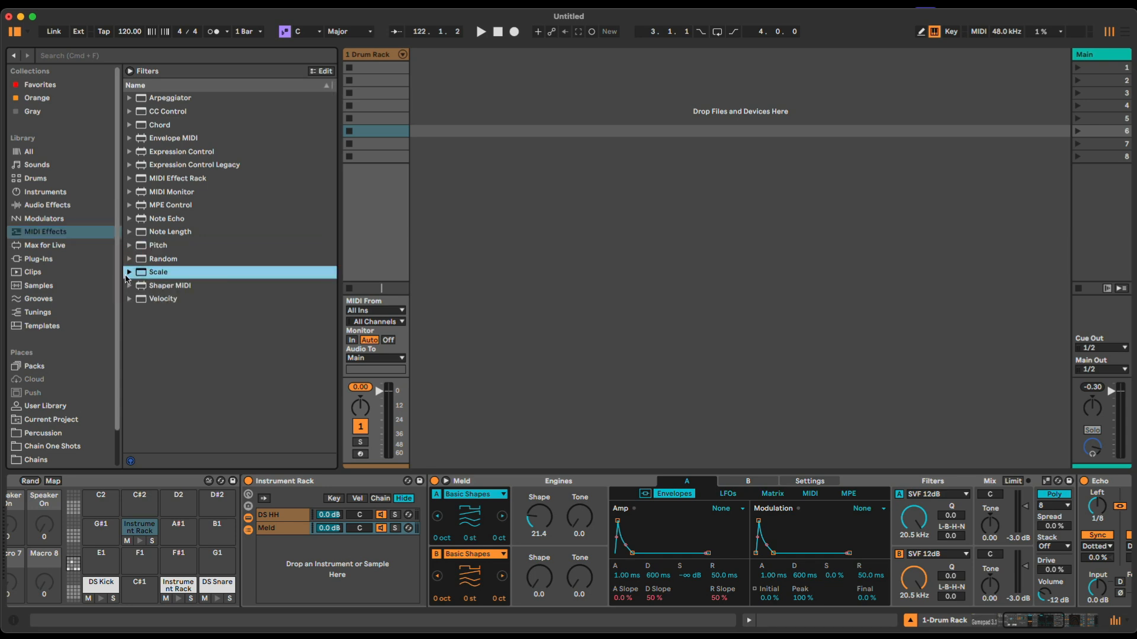
left_click(129, 273)
scroll(206, 331, "down", 8)
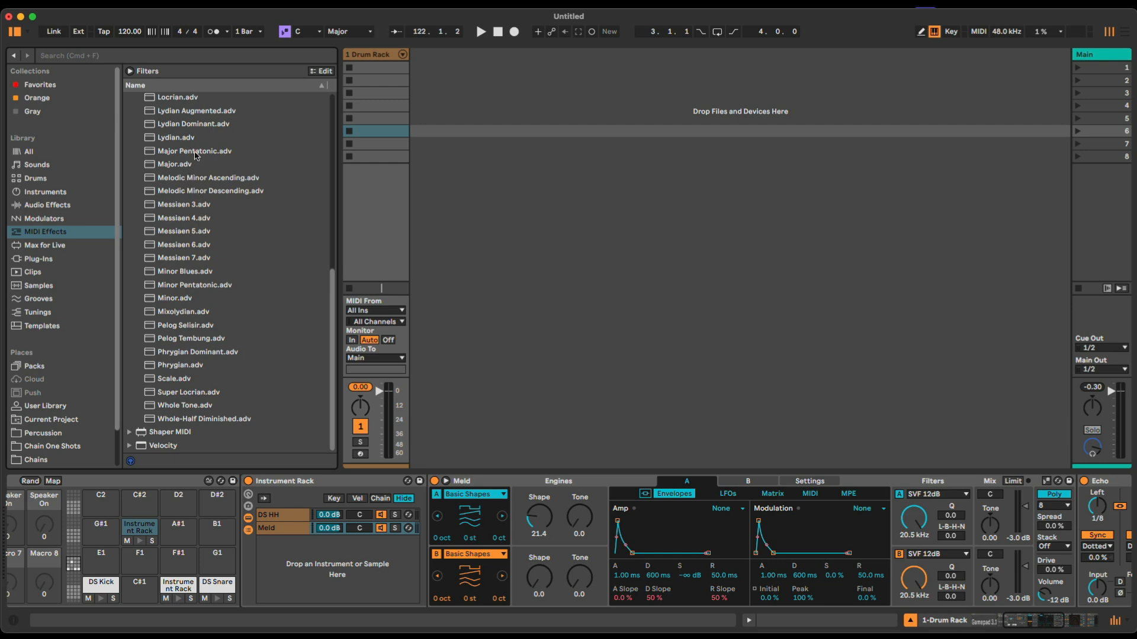
left_click_drag(195, 153, 462, 537)
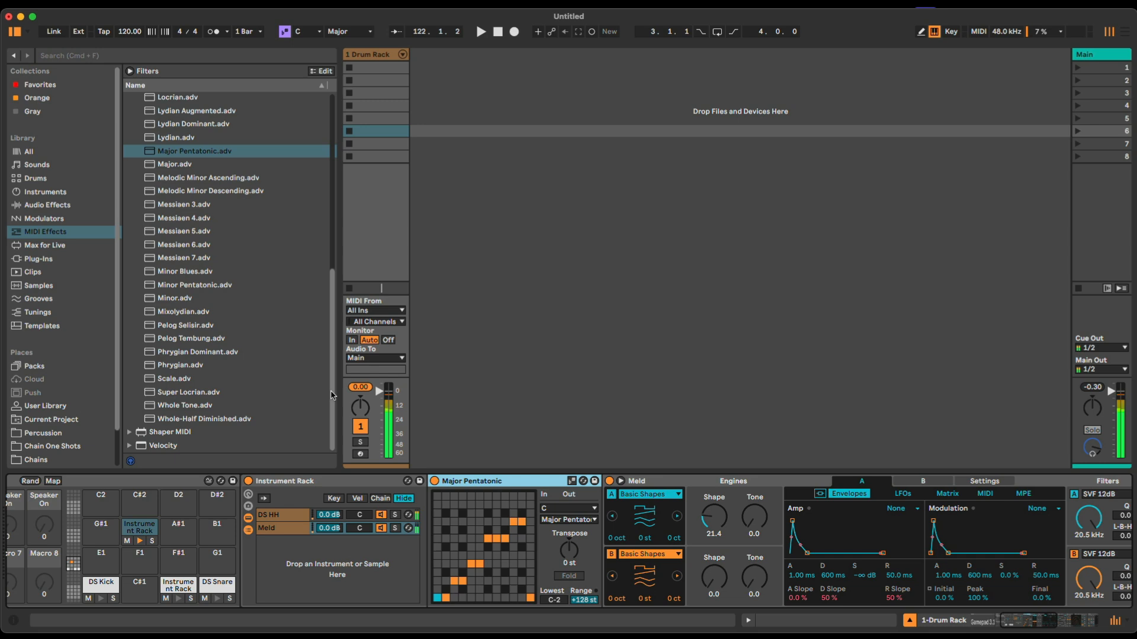
Insert Random before Major Pentatonic with chance 64% and choices 12, and set Meld's engine A shape to 42.9.
left_click(55, 233)
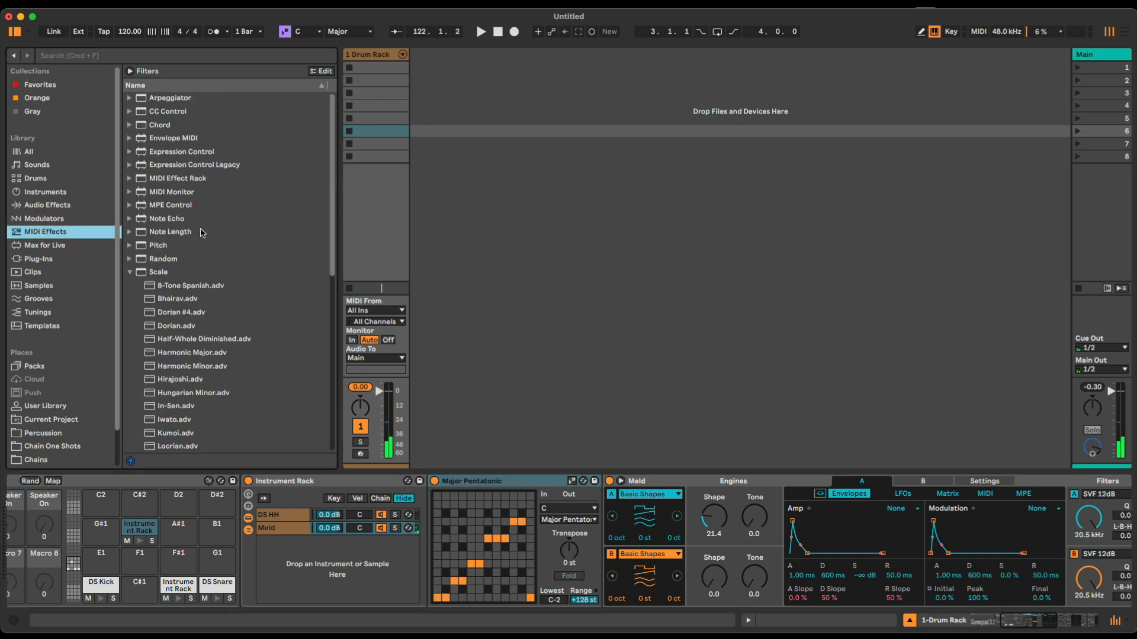
left_click(131, 272)
left_click_drag(161, 259, 453, 481)
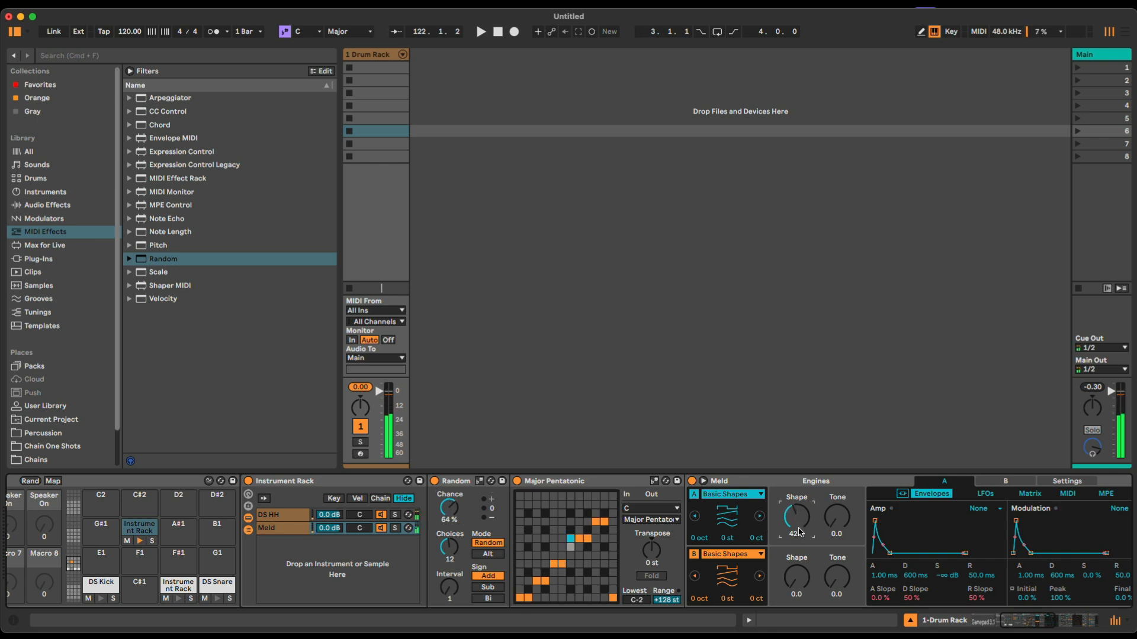
scroll(435, 546, "right", 8)
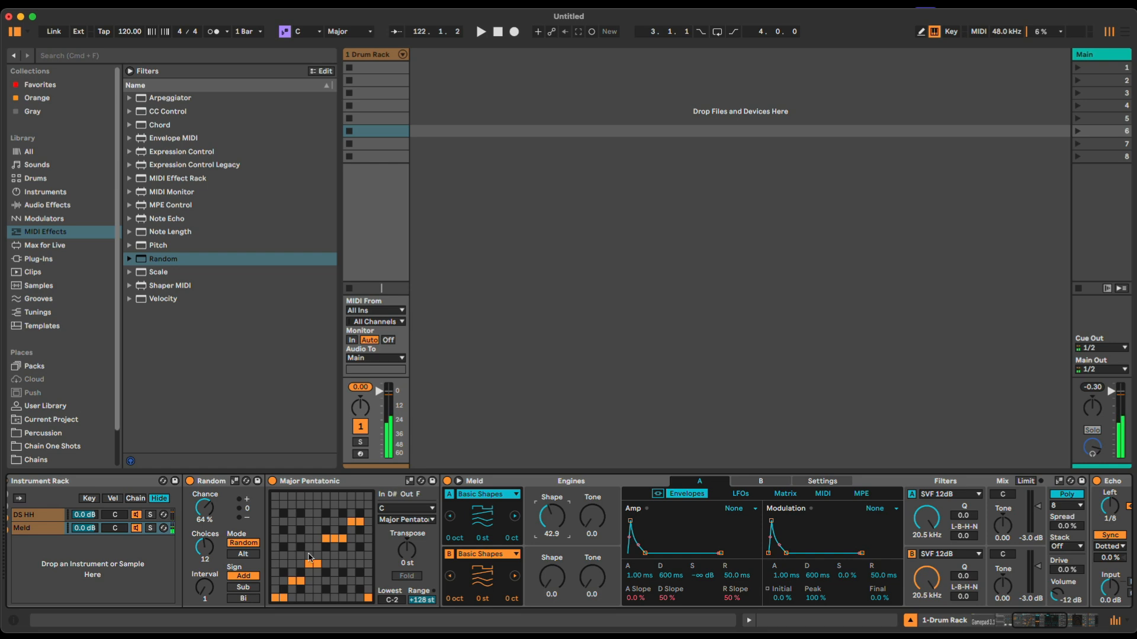
Group Meld into its own nested Instrument Rack after Major Pentatonic and show that rack's key zones.
scroll(311, 557, "left", 14)
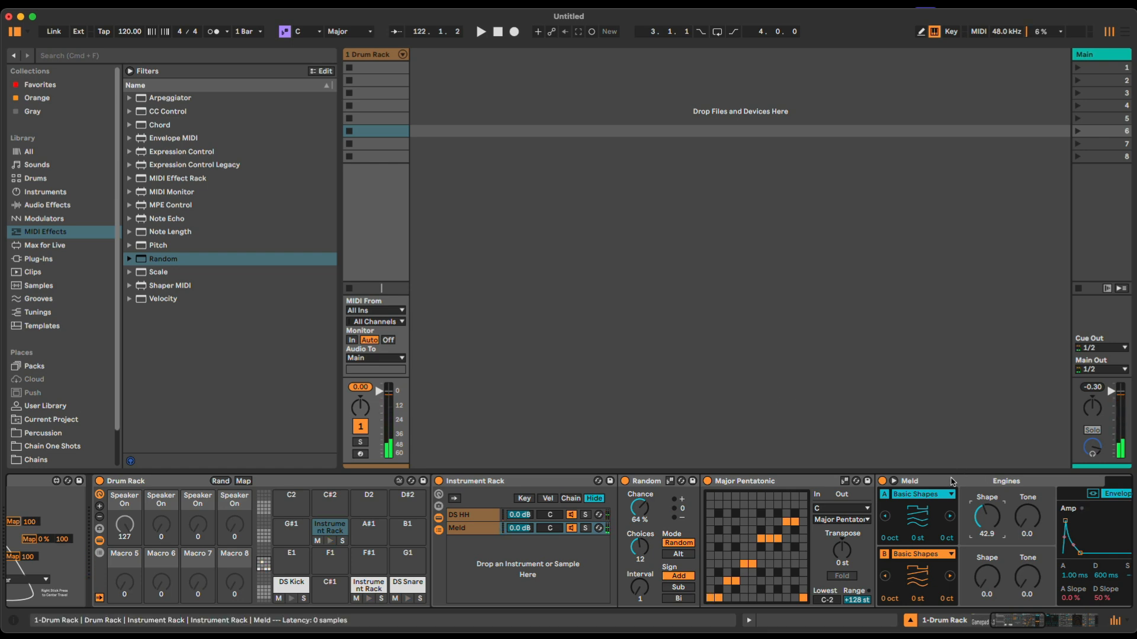
left_click(914, 480)
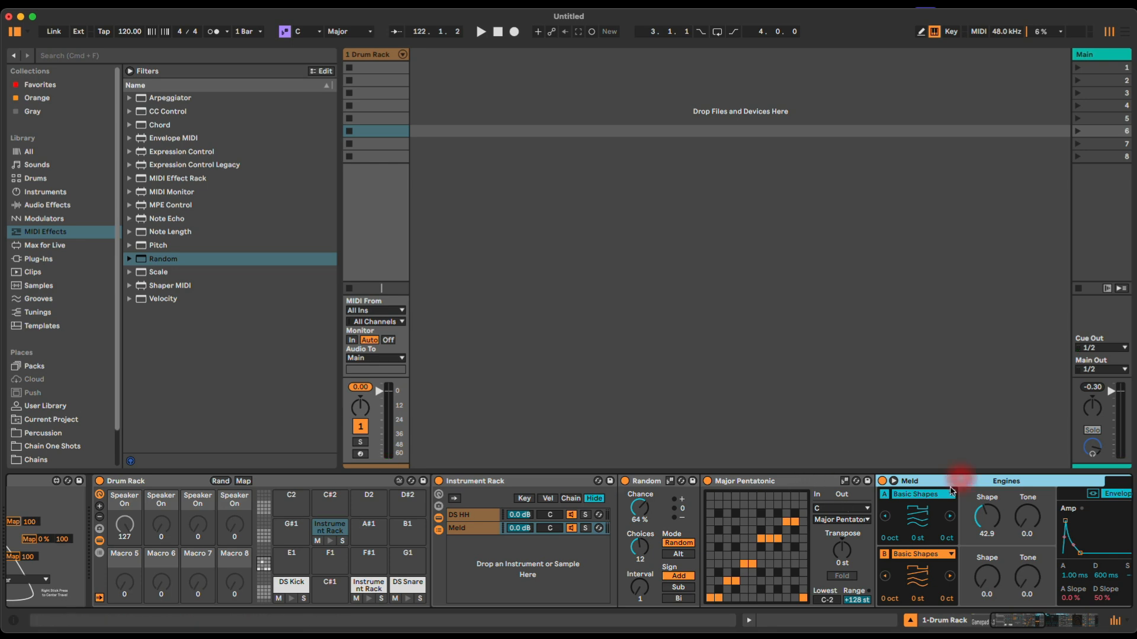
left_click(763, 479)
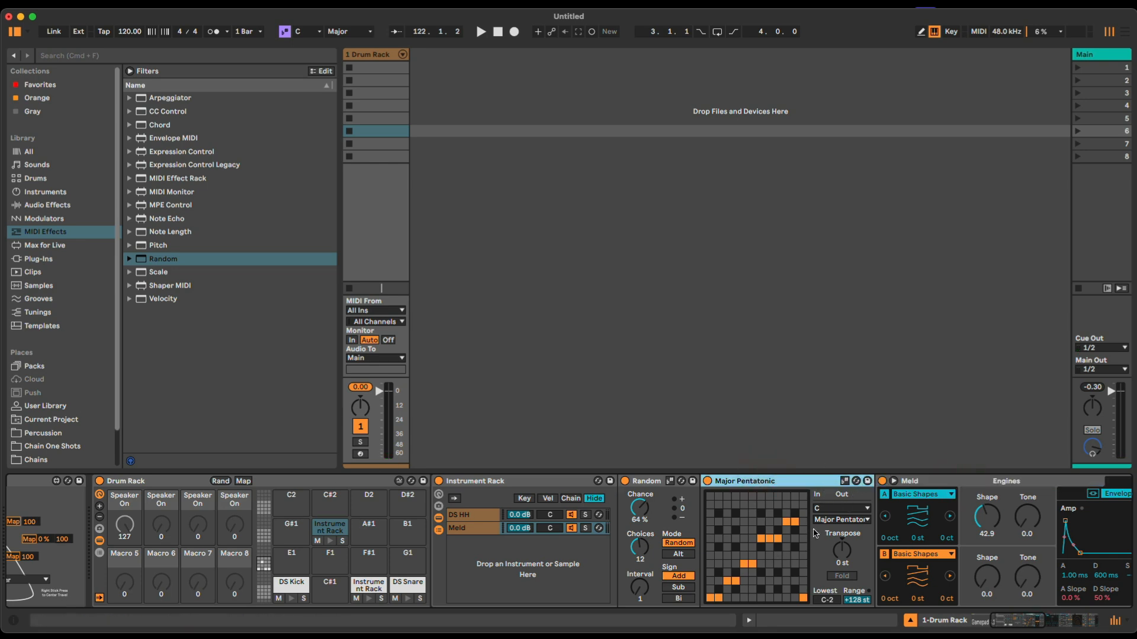
left_click(944, 482)
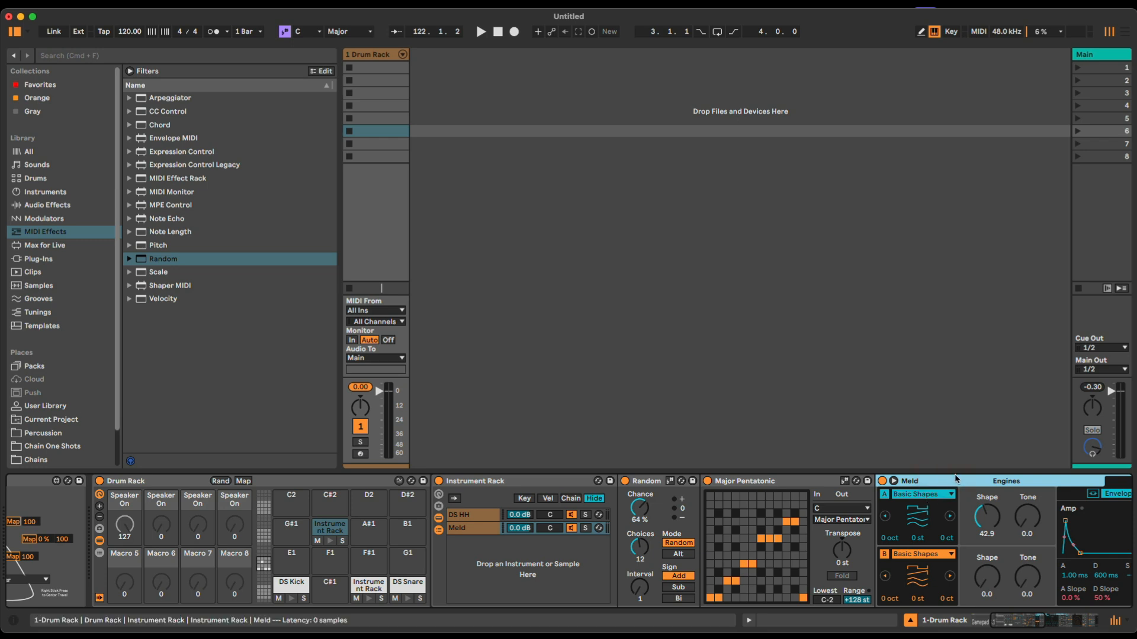
scroll(956, 480, "right", 3)
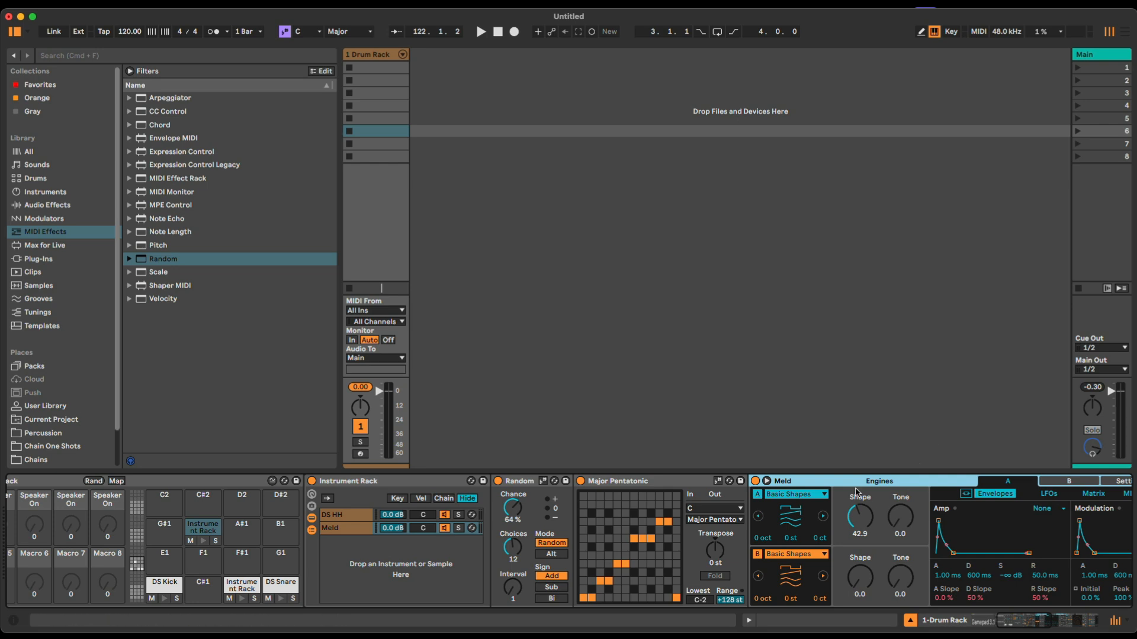
scroll(858, 493, "right", 3)
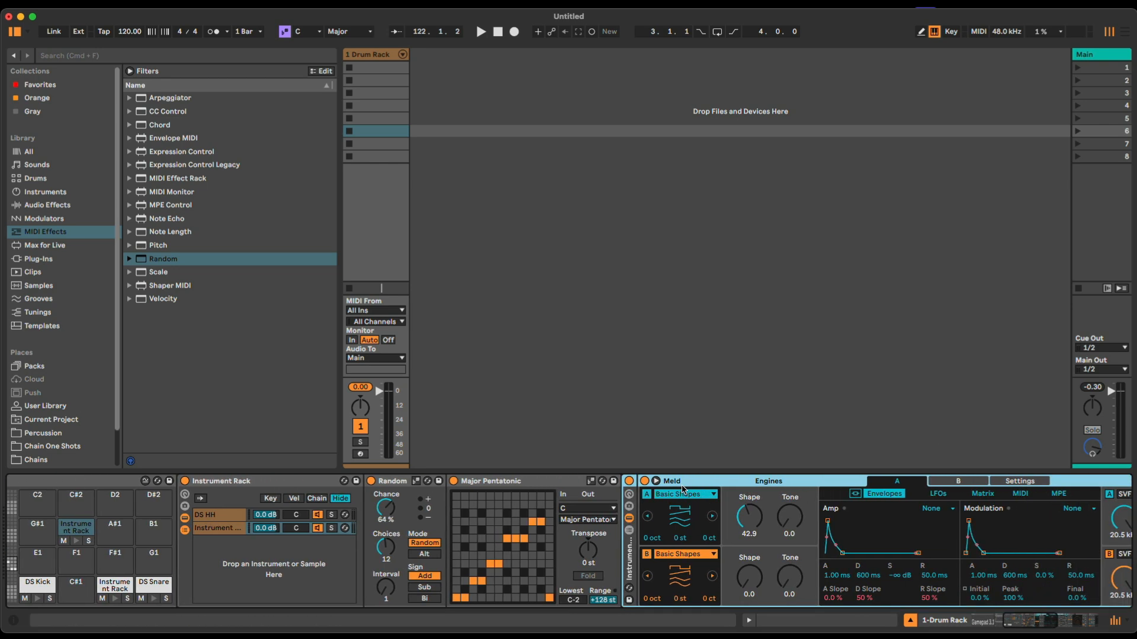
key("super+g")
scroll(875, 537, "right", 3)
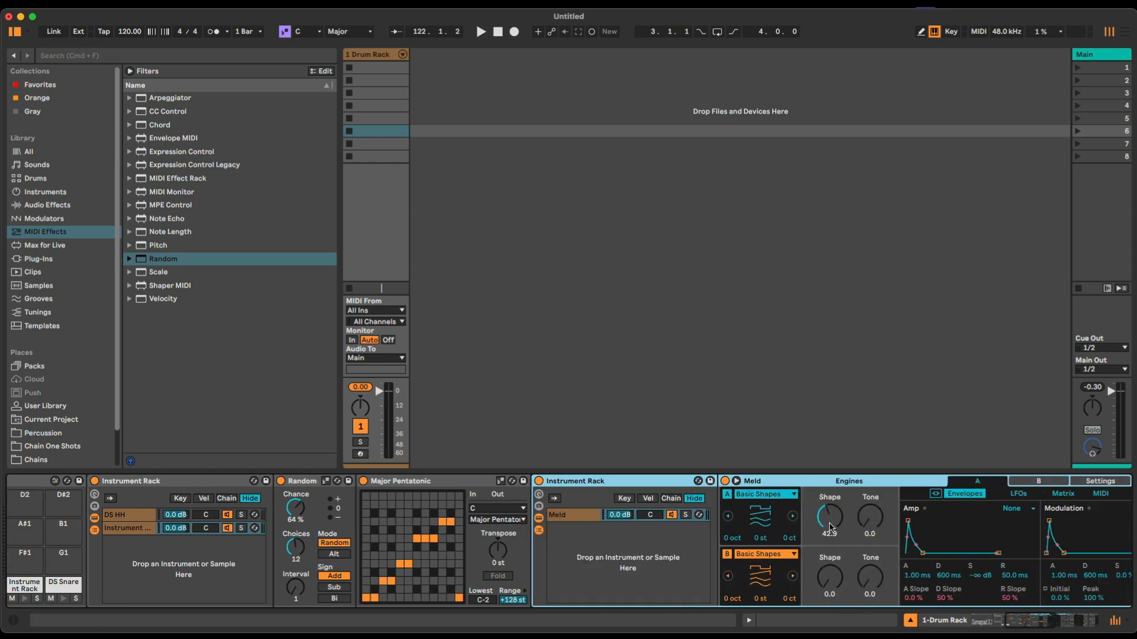
left_click(590, 498)
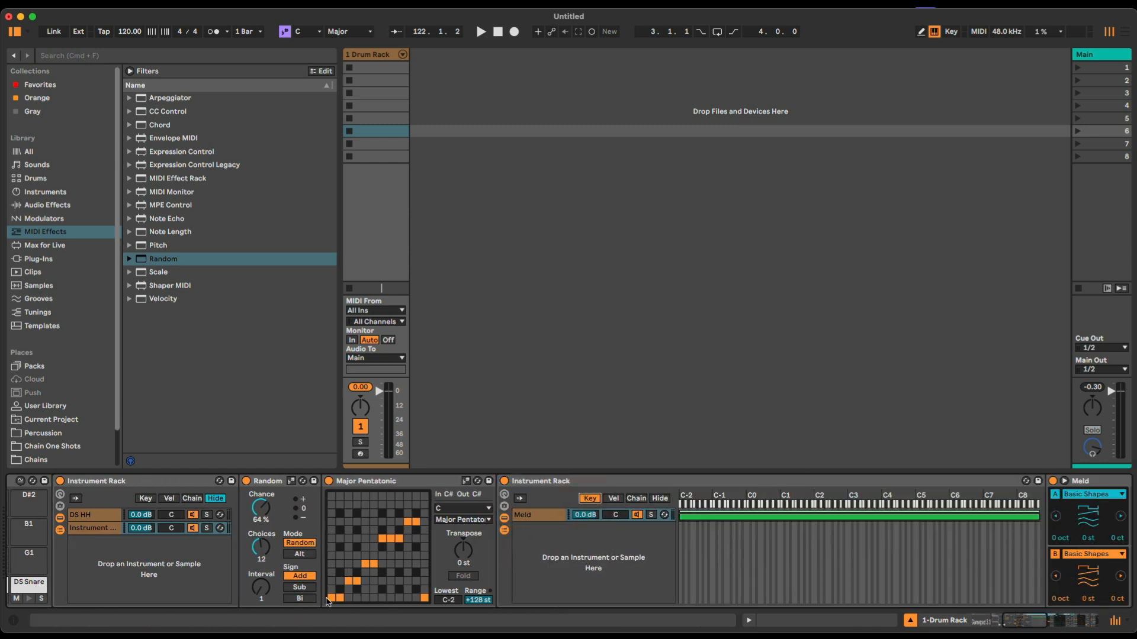
Set the Random device's sign to Bi.
left_click(272, 493)
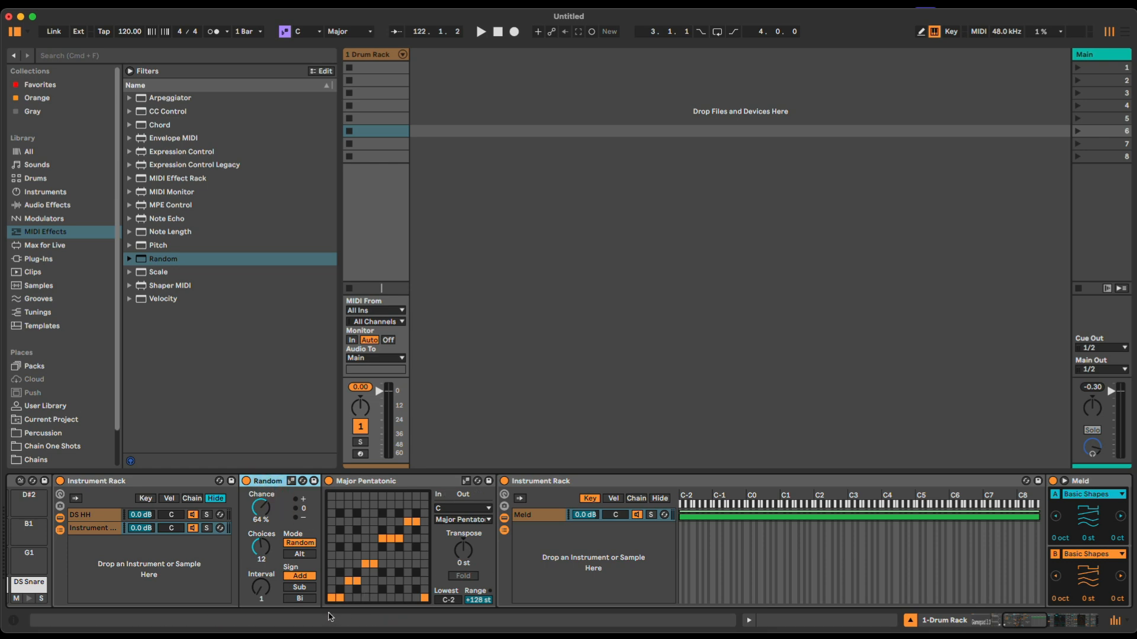
left_click(307, 599)
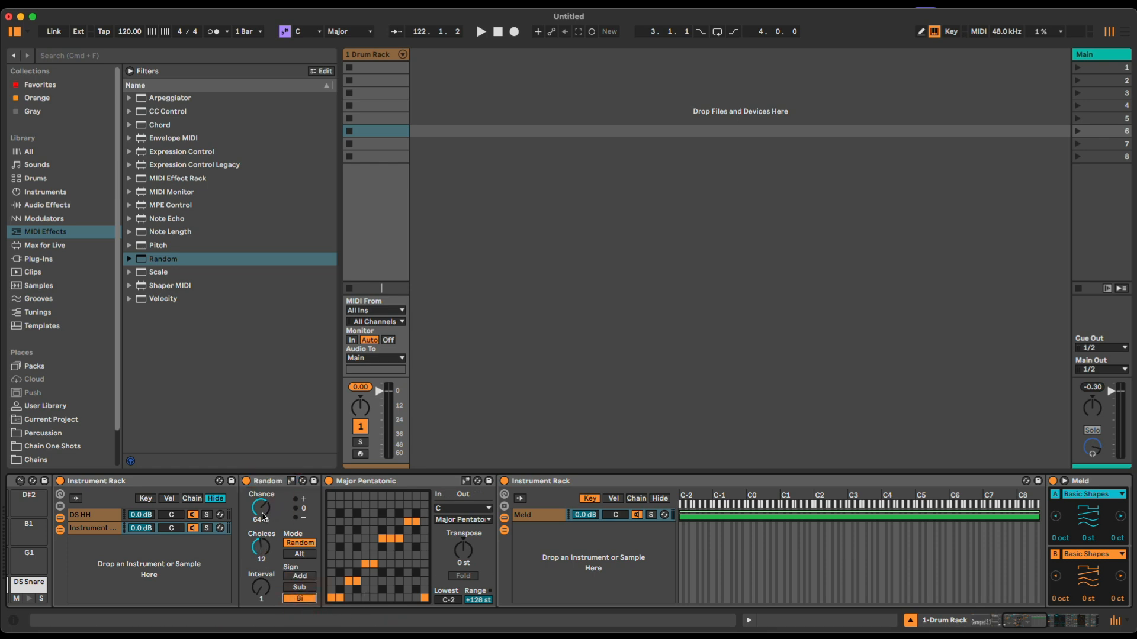
Set Random's chance to 81% and choices to 24, and limit Meld's key zone to about C3 to C4.
left_click_drag(264, 518, 264, 515)
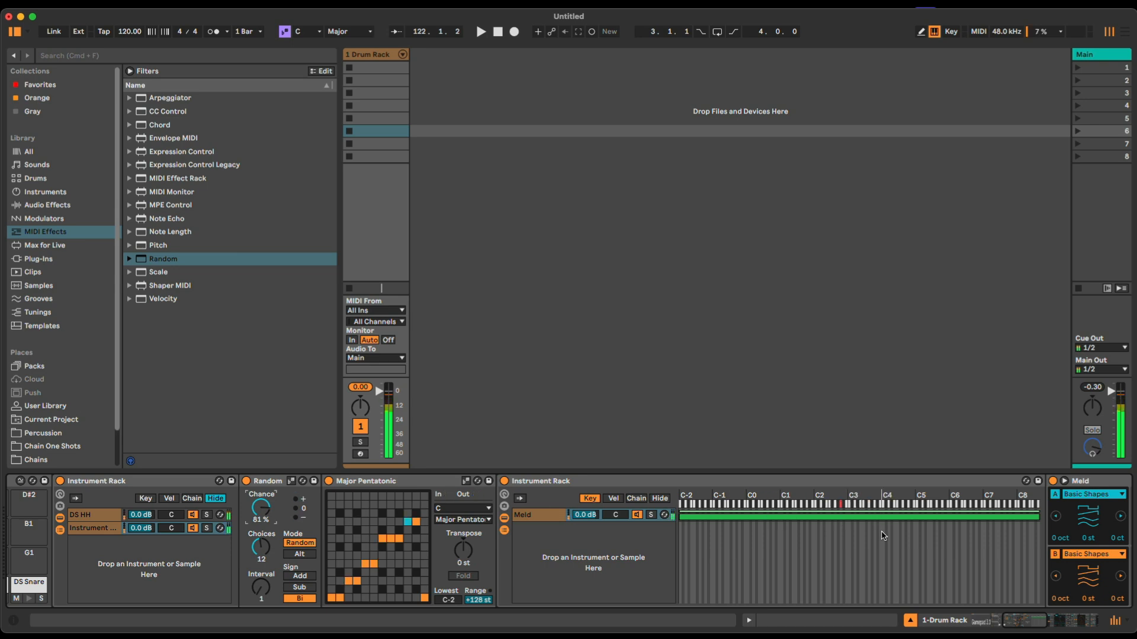
left_click_drag(682, 525, 850, 540)
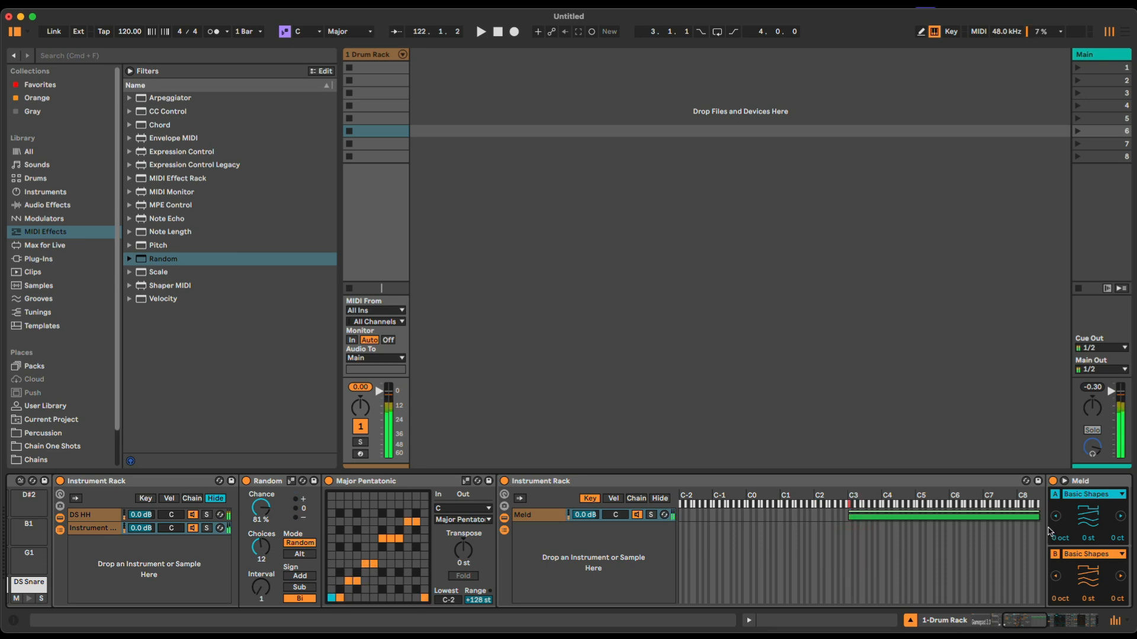
left_click_drag(1040, 524, 890, 527)
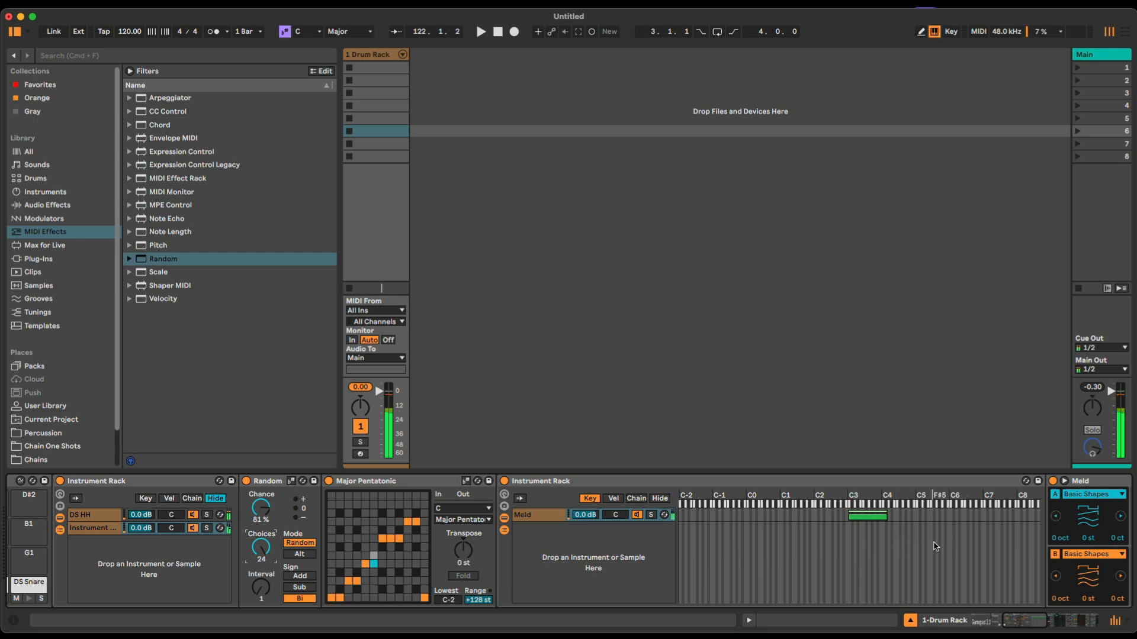
Set Meld's engine A shape to 53.2 and its amp envelope decay to 3.86 s.
scroll(836, 568, "right", 5)
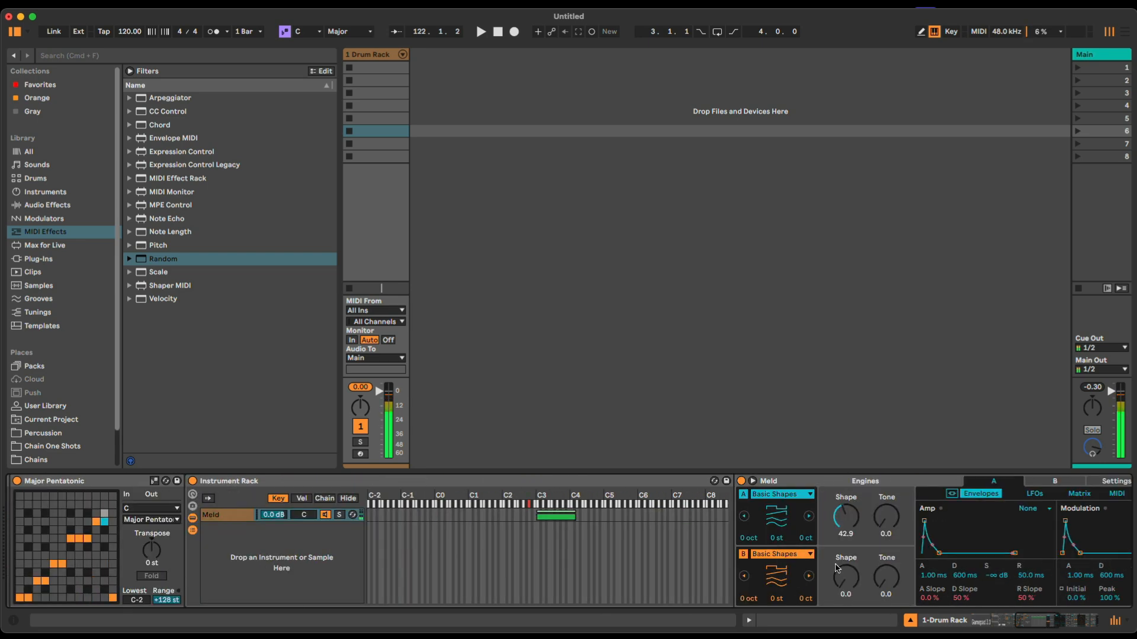
left_click_drag(846, 519, 847, 511)
left_click_drag(935, 546, 948, 554)
Tune Echo with reverb 46%, feedback 80% and linked left and right delay times of 1/16.
scroll(942, 558, "right", 13)
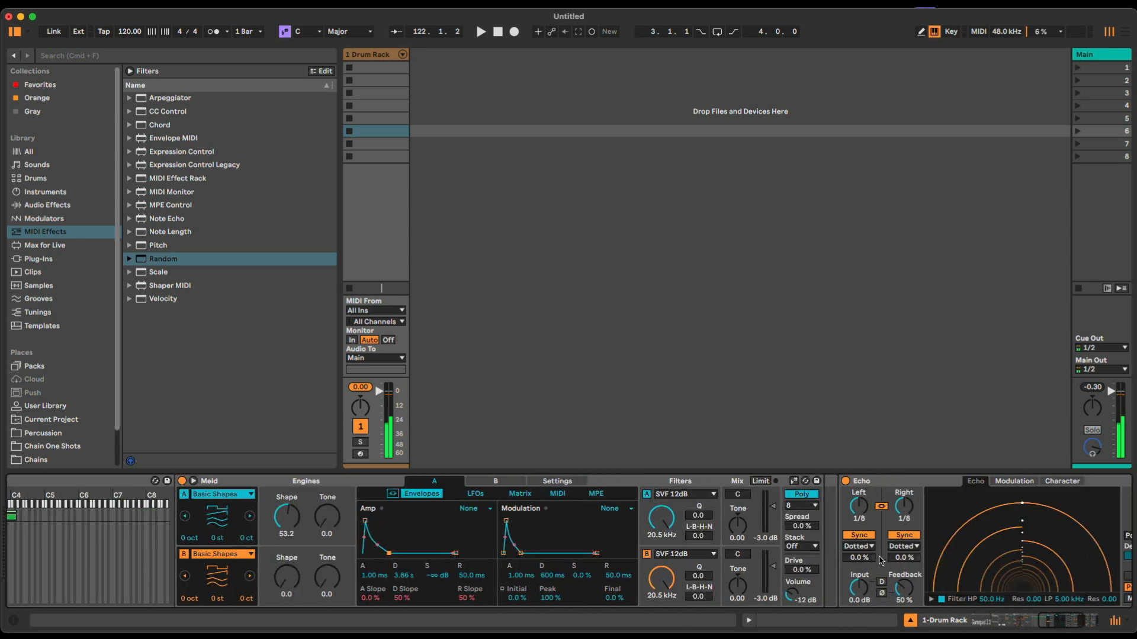
left_click_drag(873, 507, 874, 490)
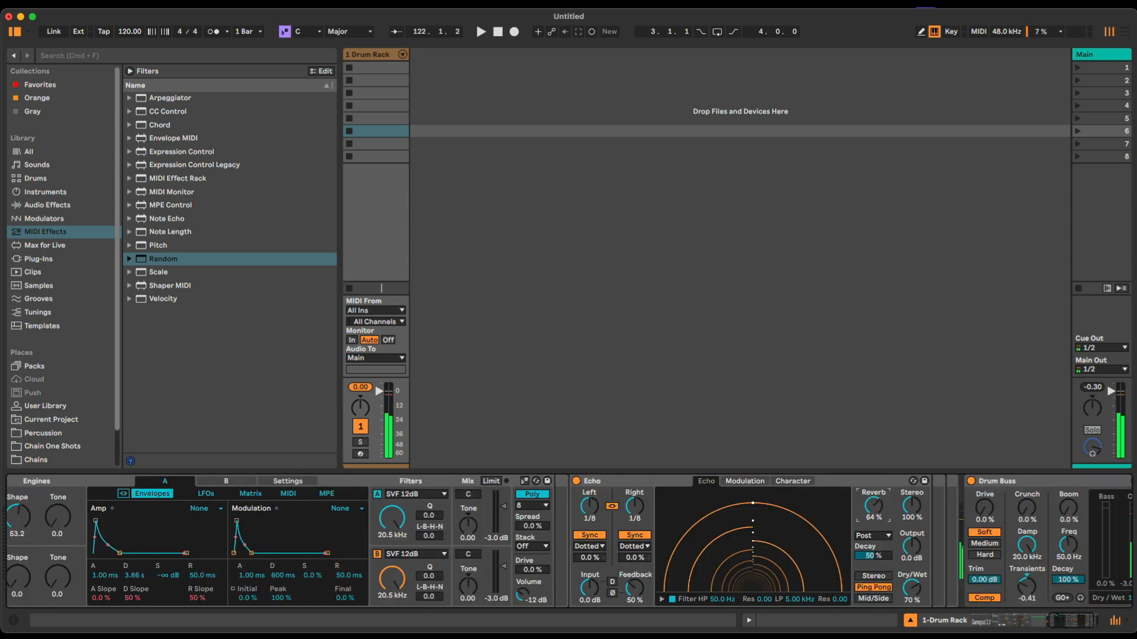
left_click_drag(634, 505, 634, 513)
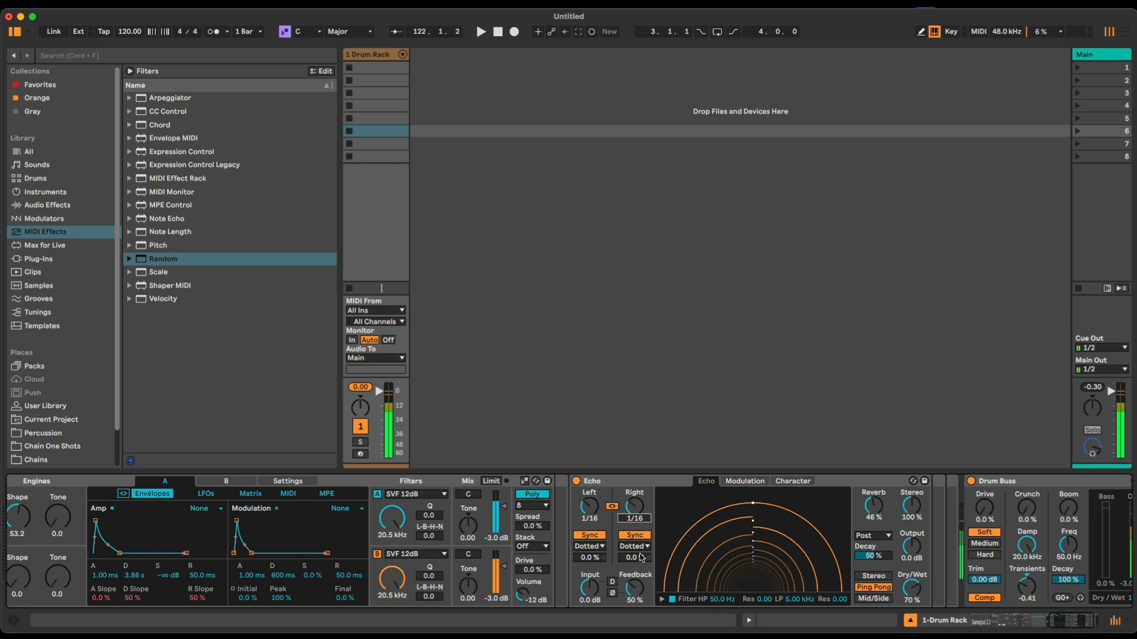
left_click_drag(634, 506, 635, 491)
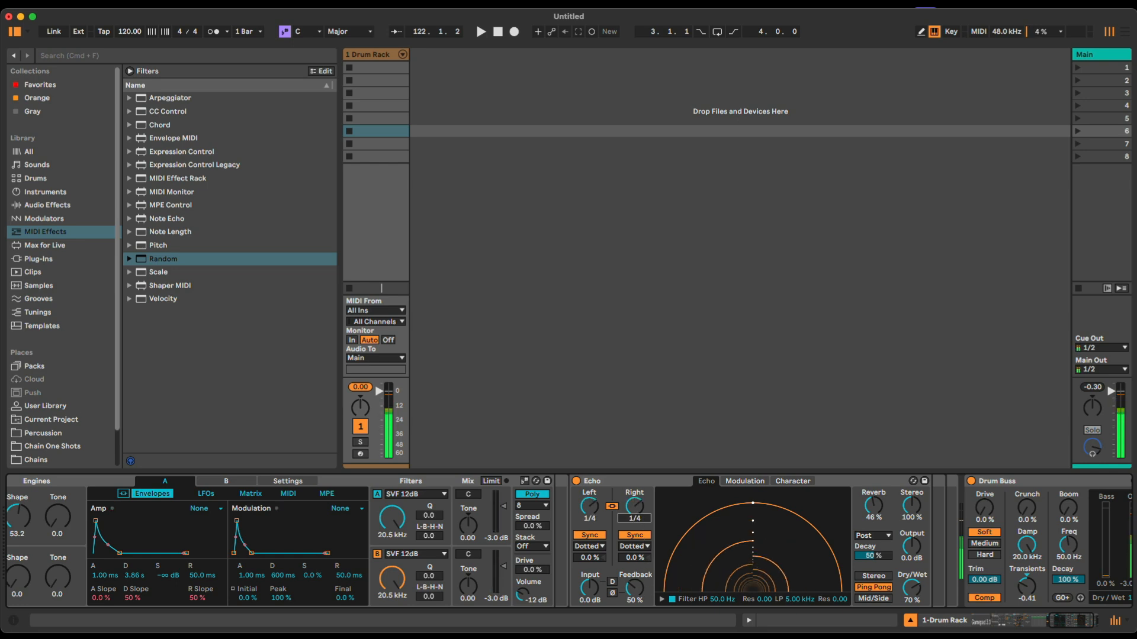
left_click_drag(634, 588, 635, 570)
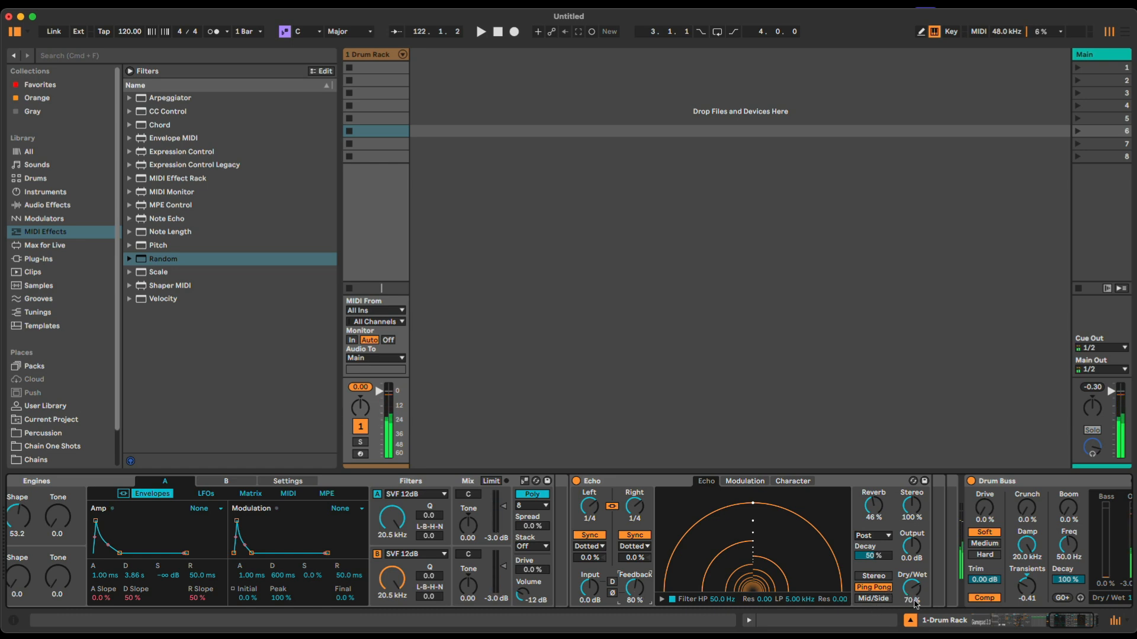
scroll(876, 604, "left", 3)
scroll(912, 610, "left", 4)
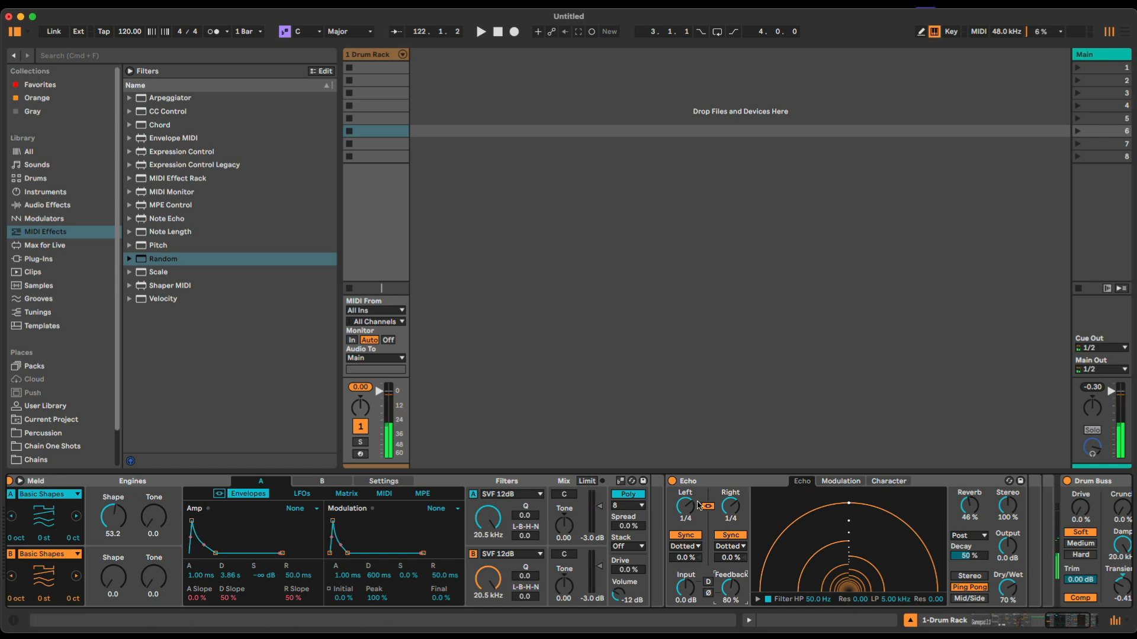
left_click_drag(685, 506, 685, 533)
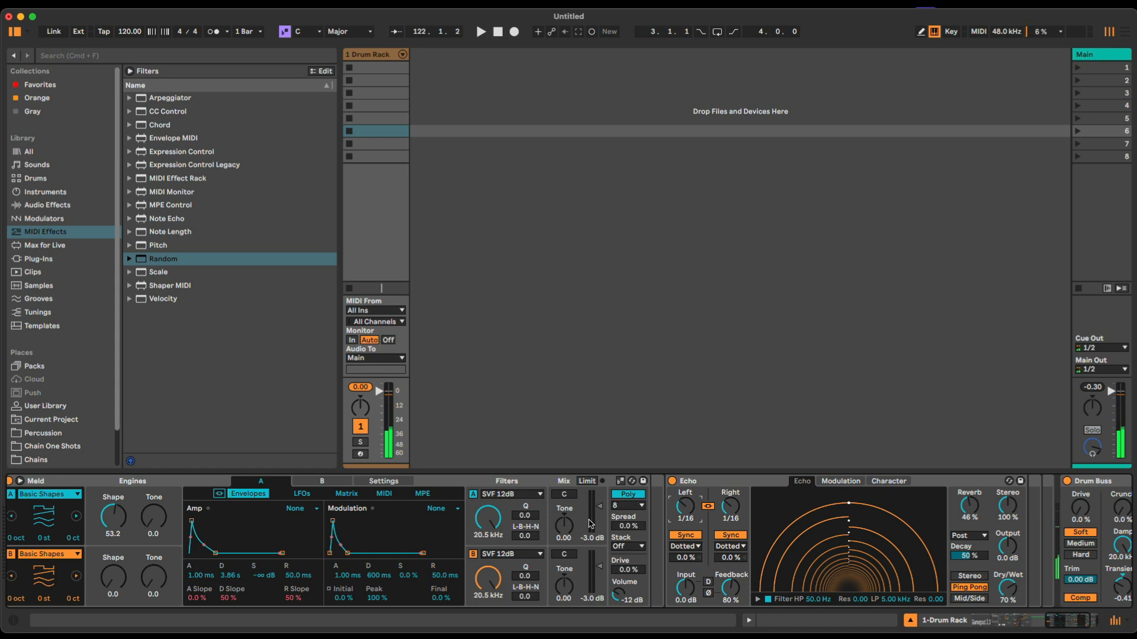
Delete Echo from the chain containing Meld's nested rack.
scroll(589, 522, "left", 5)
double_click(891, 483)
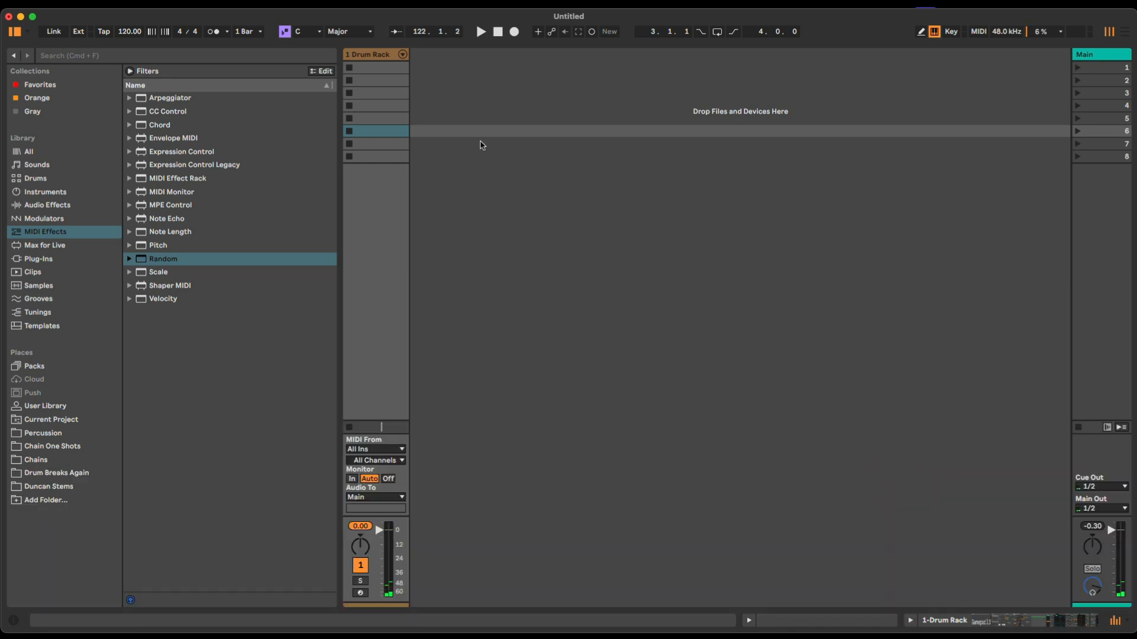
double_click(379, 54)
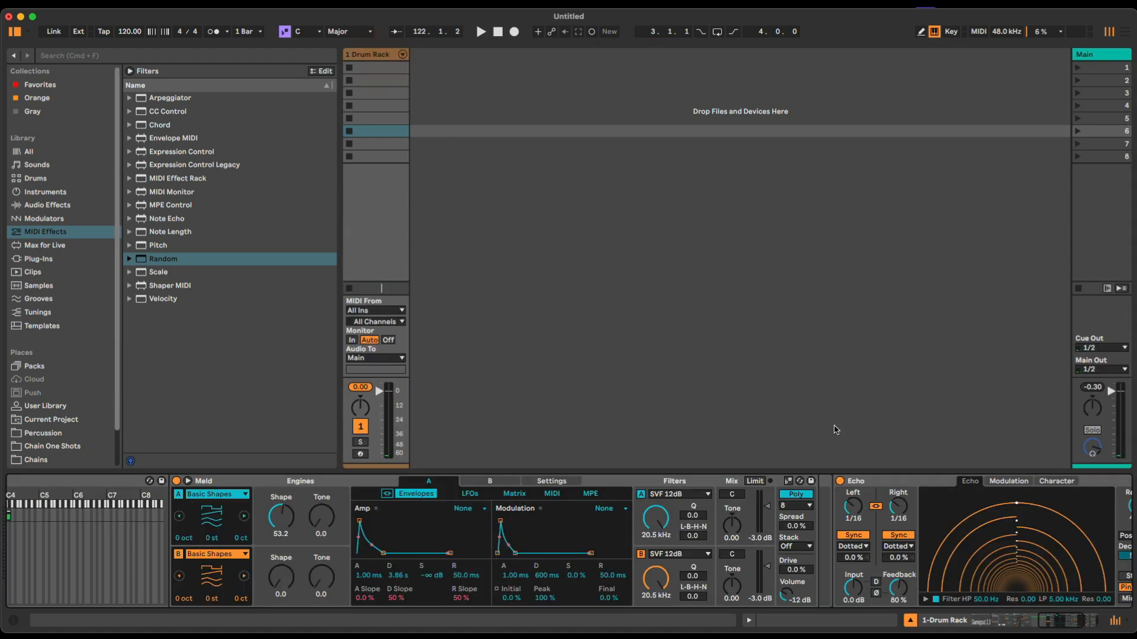
left_click(890, 482)
key("Delete")
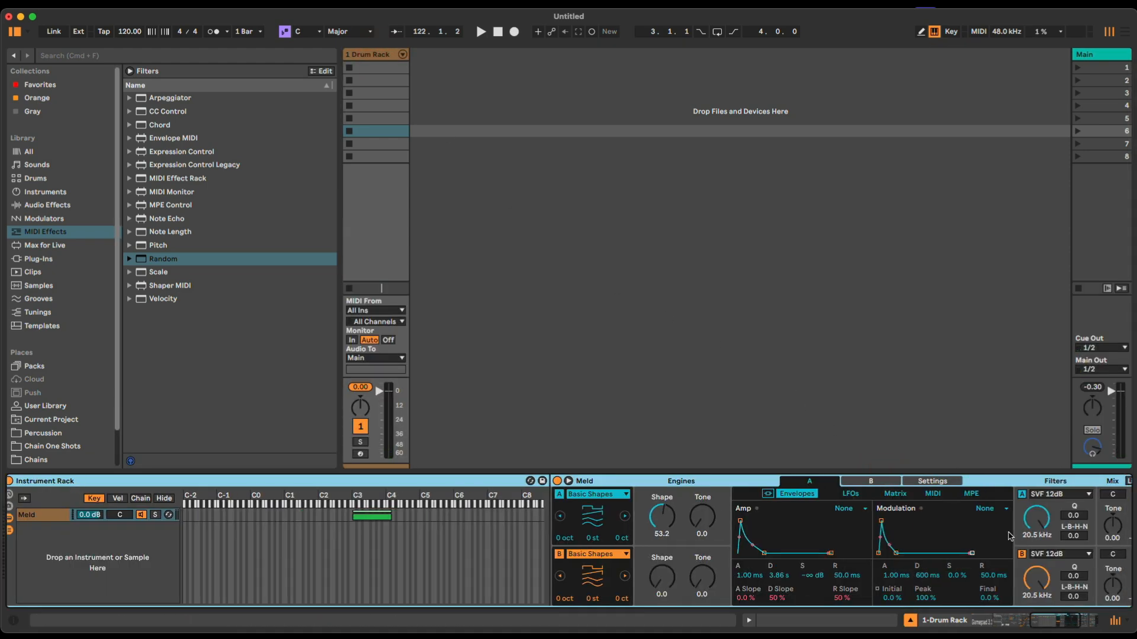
Insert the Reverb audio effect directly after Meld, with decay 12.9 s and its input filter at 1.93 kHz and width 4.14.
scroll(1010, 537, "right", 8)
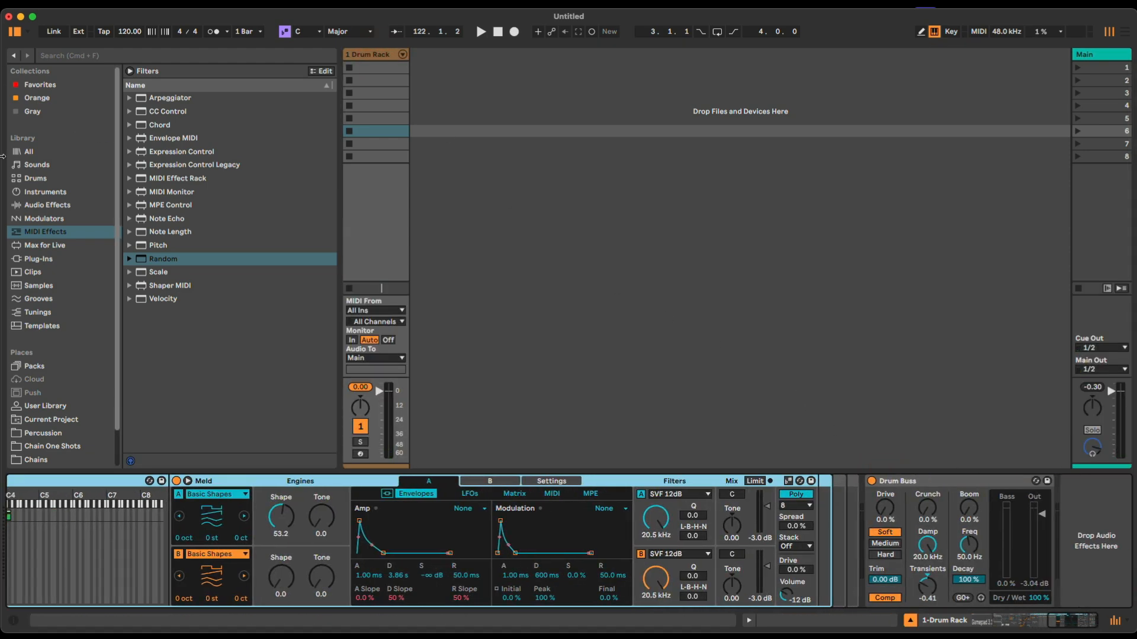
left_click(41, 205)
left_click(35, 178)
left_click(40, 206)
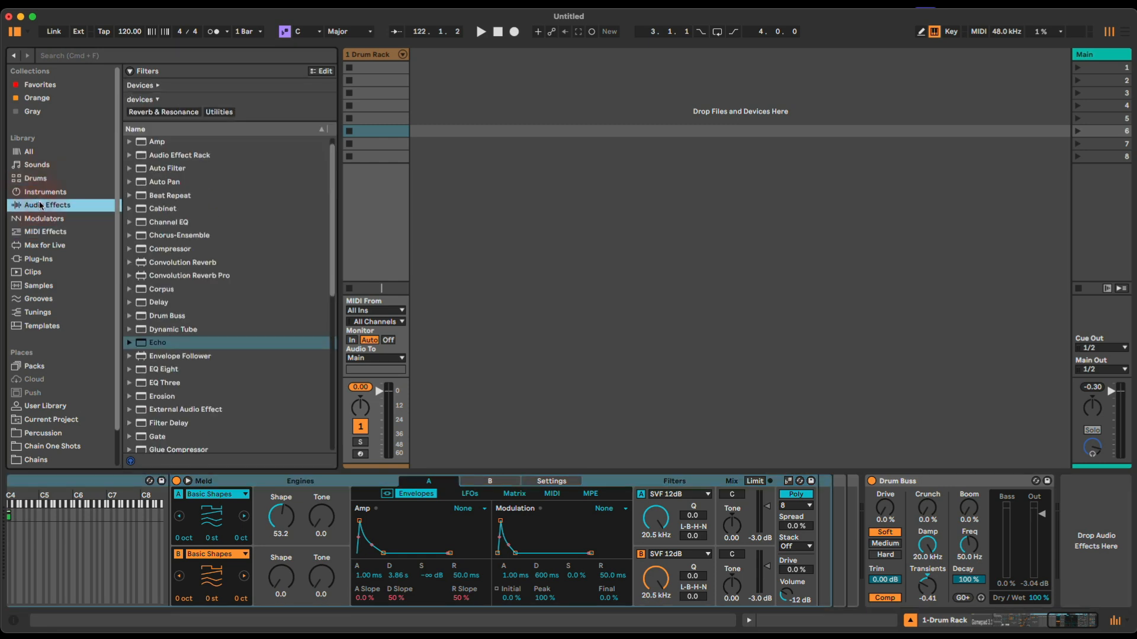
scroll(189, 355, "down", 8)
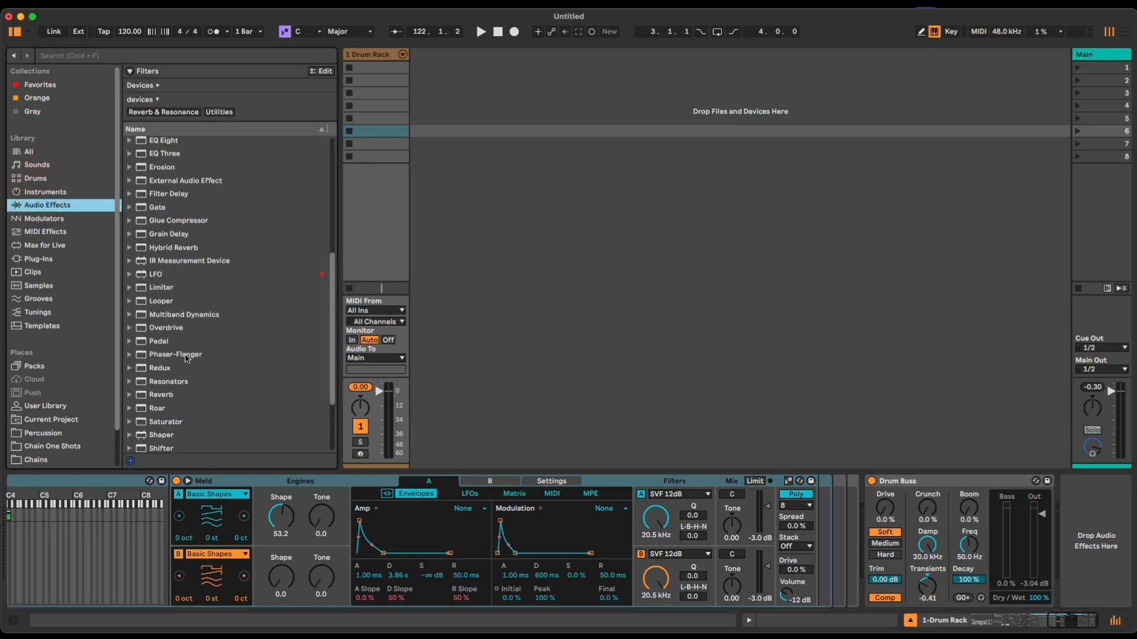
left_click_drag(148, 397, 817, 539)
left_click(157, 421)
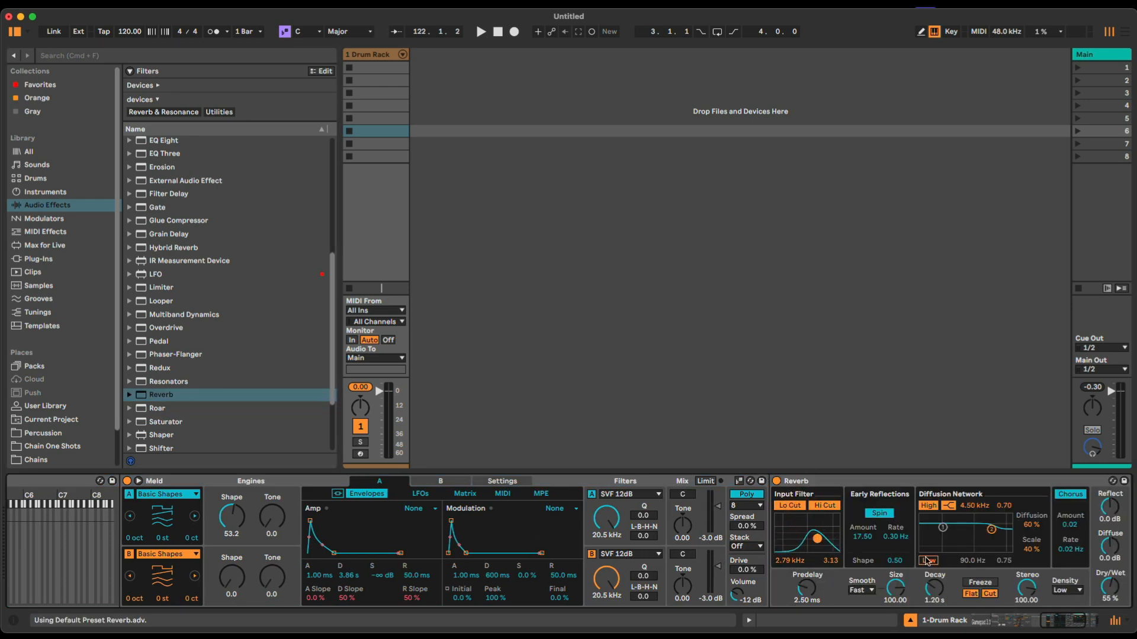
left_click_drag(935, 588, 934, 551)
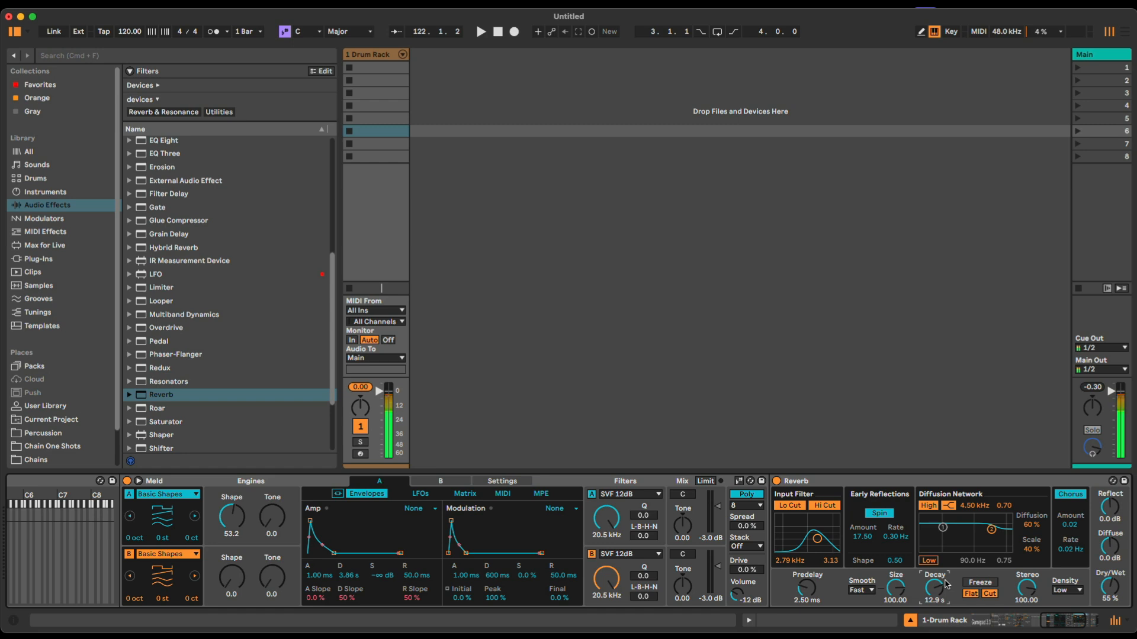
left_click_drag(817, 539, 815, 537)
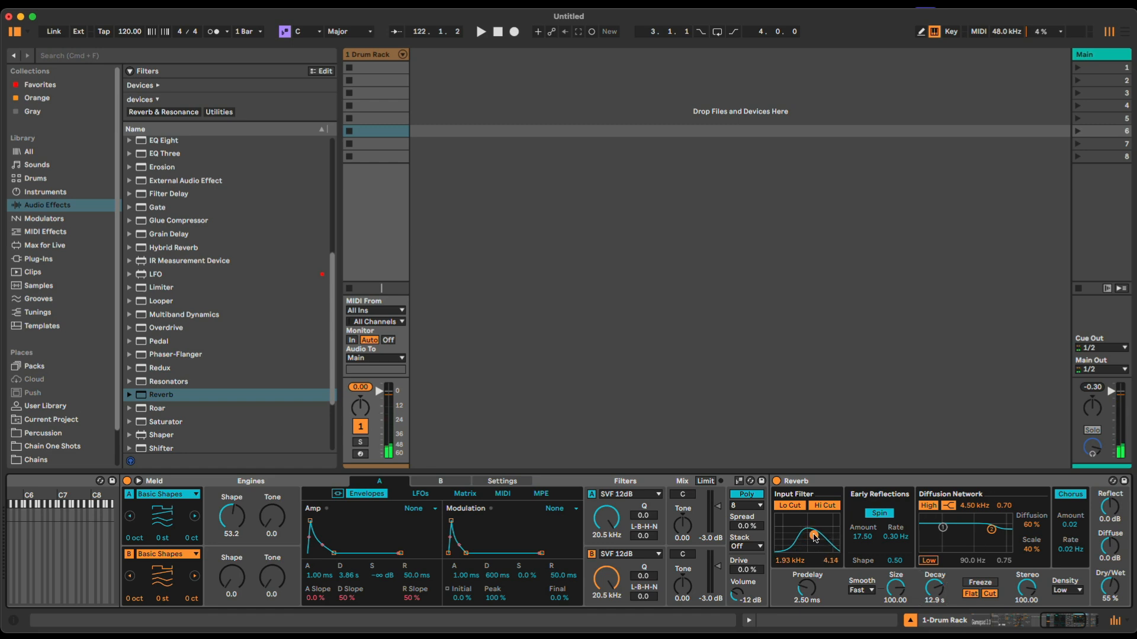
Set Meld's engine A amp decay to 3.58 s, release to 2.50 s and shape to 59.5.
left_click_drag(355, 581, 340, 576)
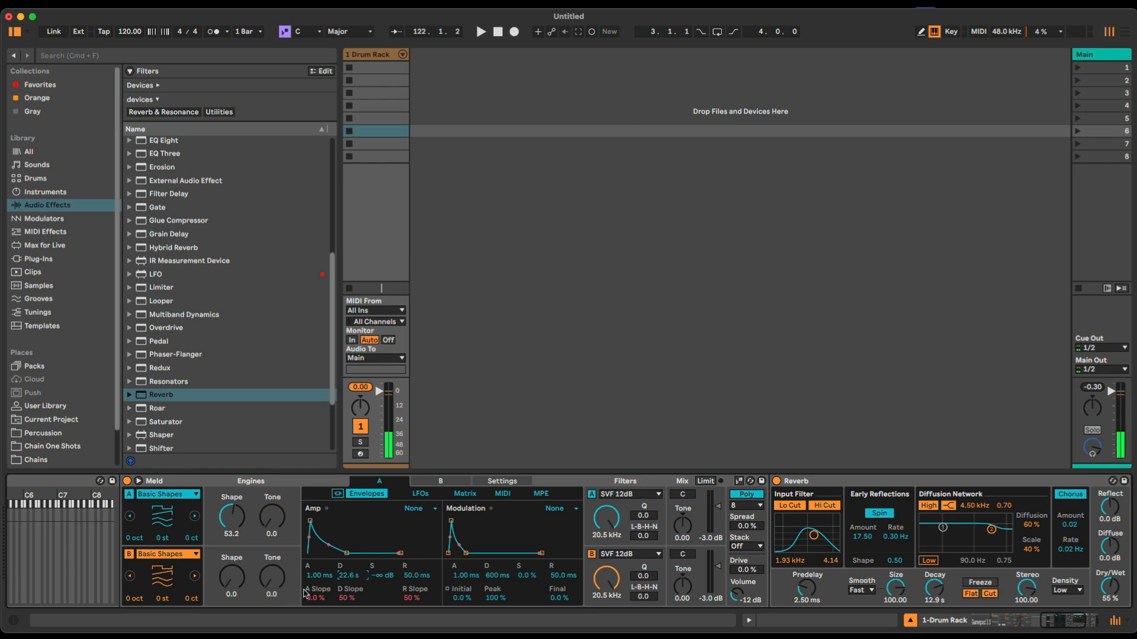
left_click_drag(412, 580, 412, 556)
left_click_drag(354, 576, 353, 579)
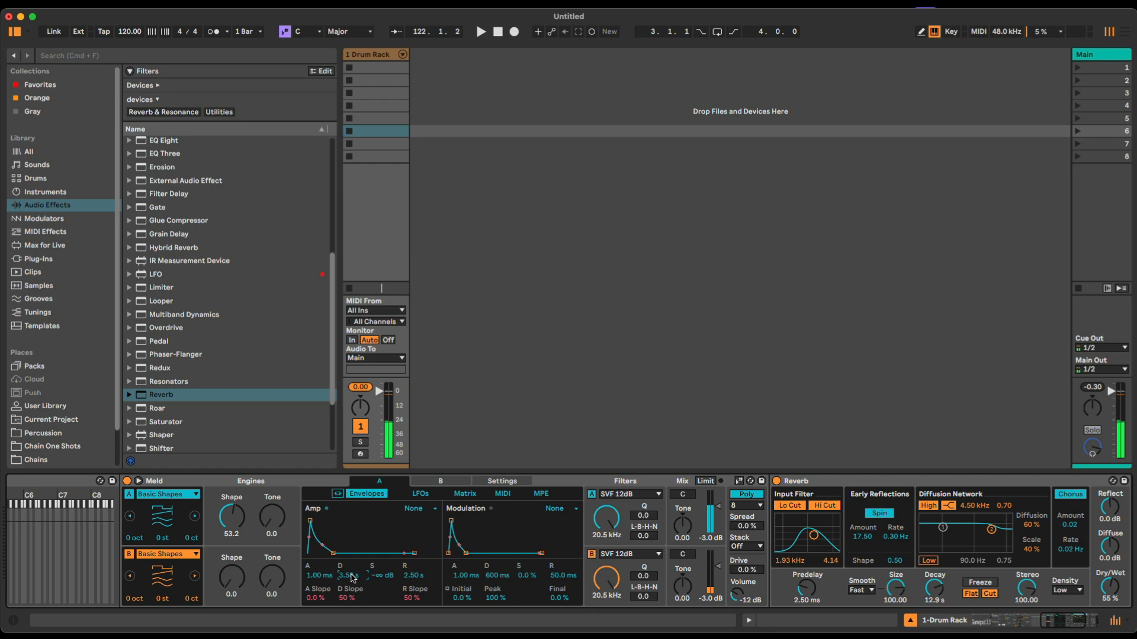
mouse_move(231, 516)
left_mouse_down()
mouse_move(231, 506)
mouse_move(241, 520)
left_mouse_up()
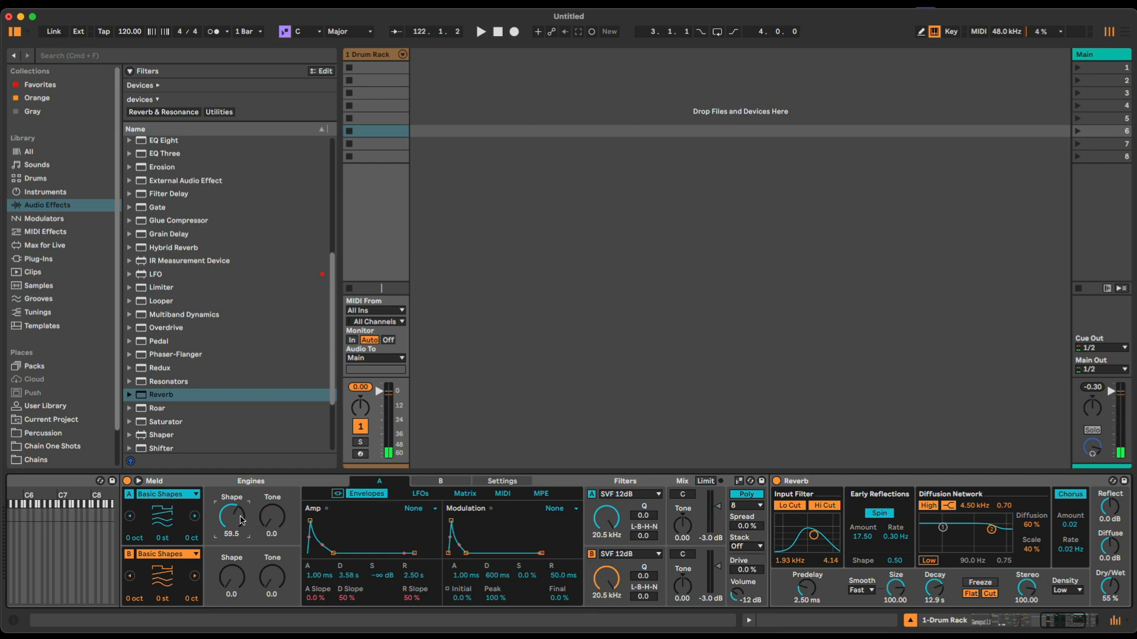
Remove the Pitch Scale mapping from the left stick of the Gamepad 3.1 device.
scroll(237, 521, "left", 10)
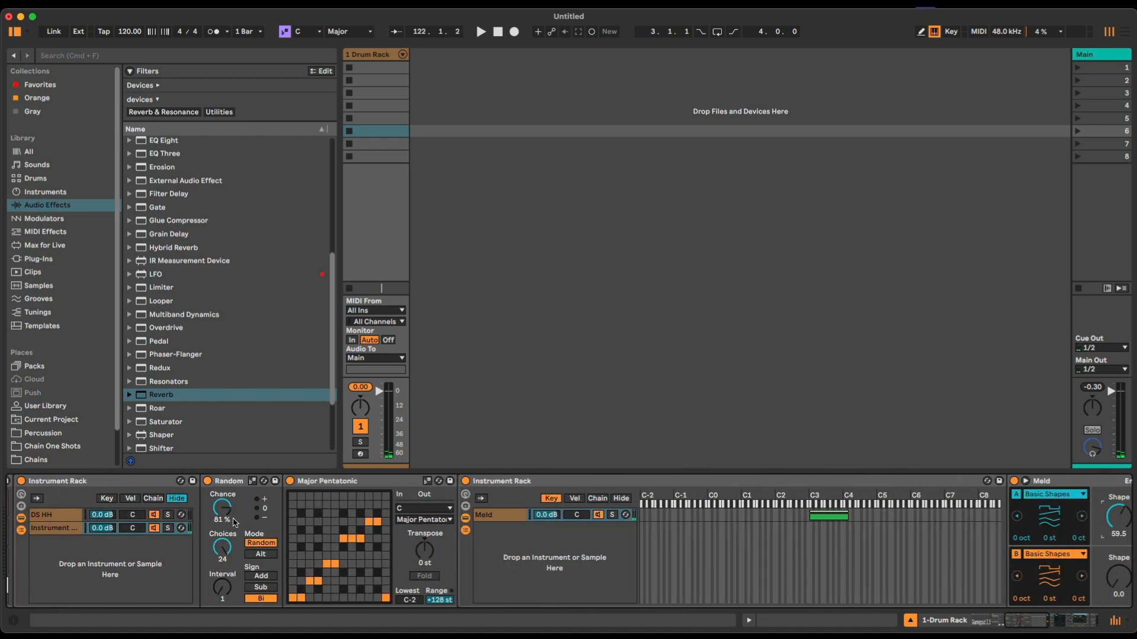
scroll(237, 521, "left", 15)
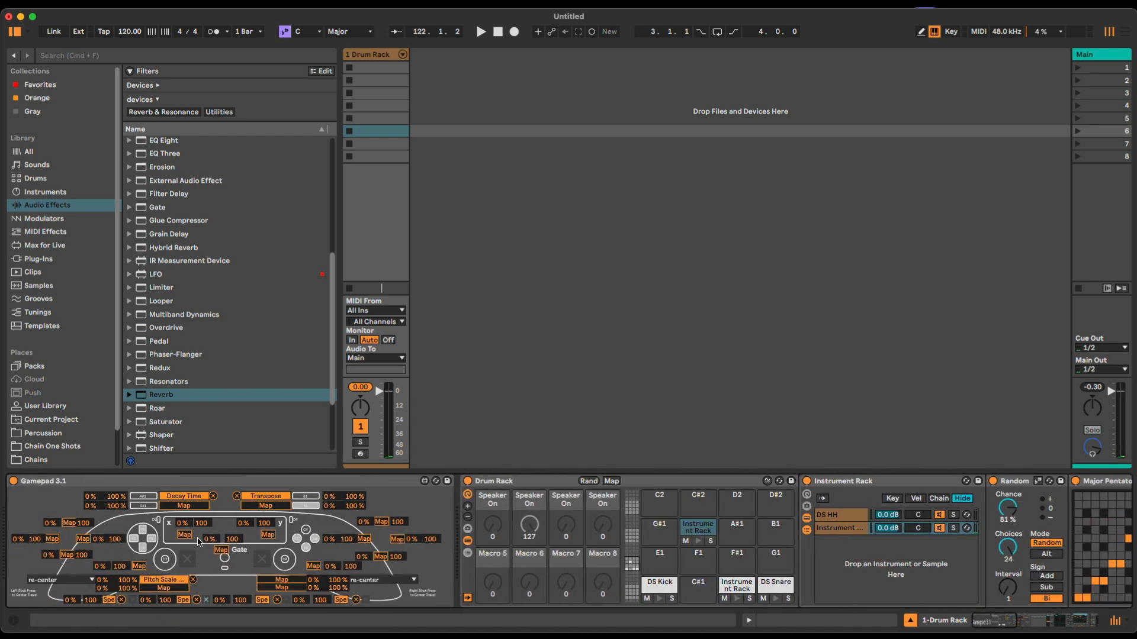
left_click(226, 482)
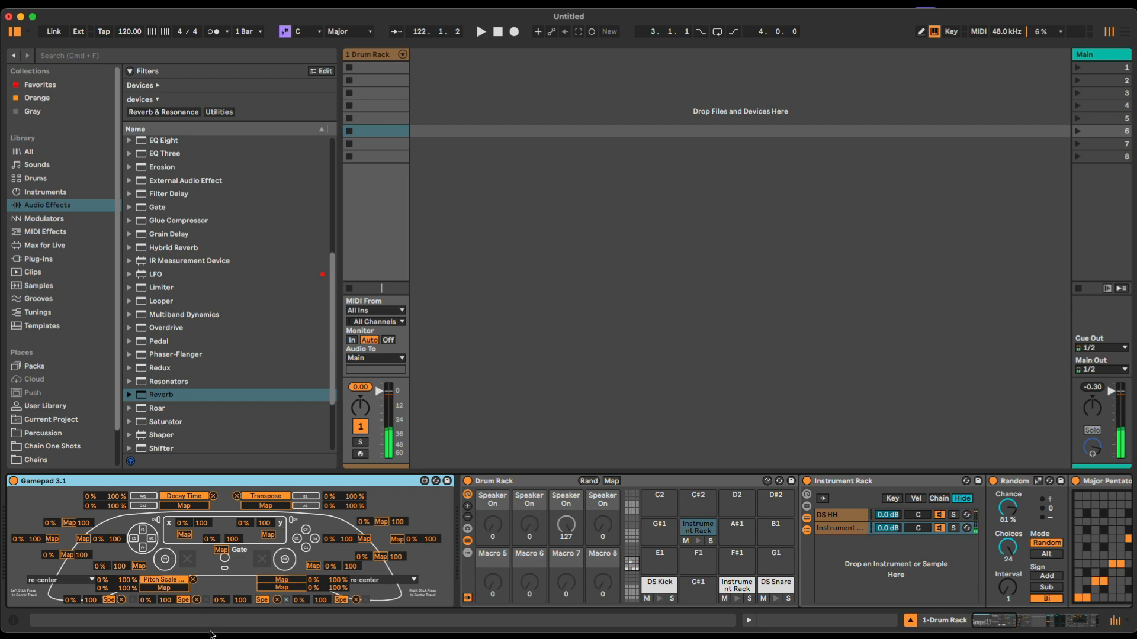
left_click(192, 580)
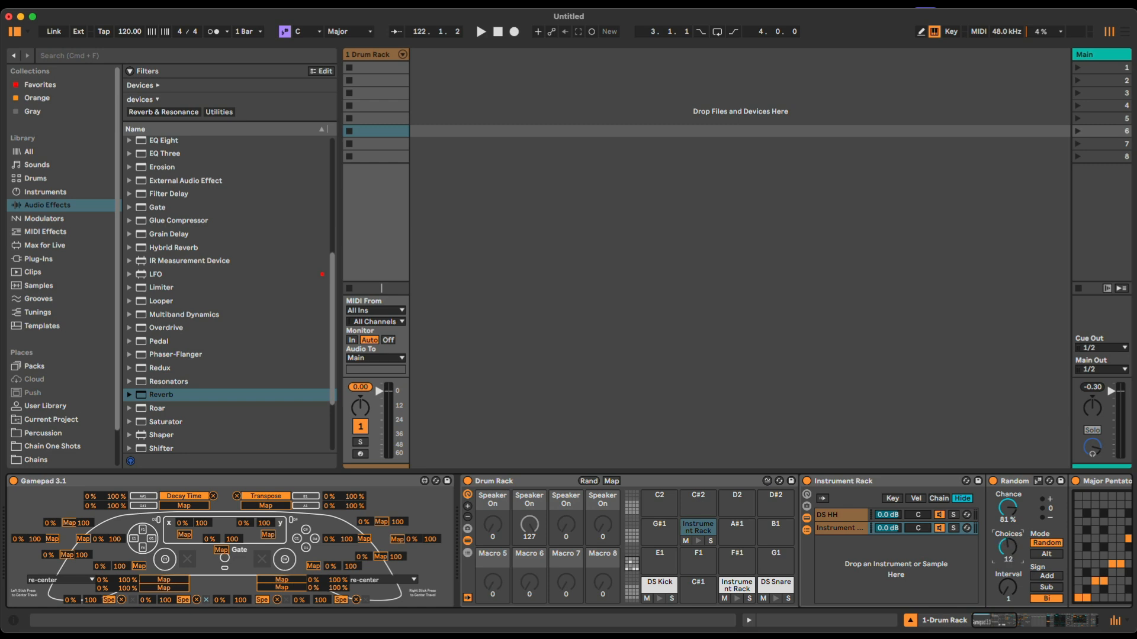
Set the Random device's choices to 24.
scroll(1009, 547, "right", 10)
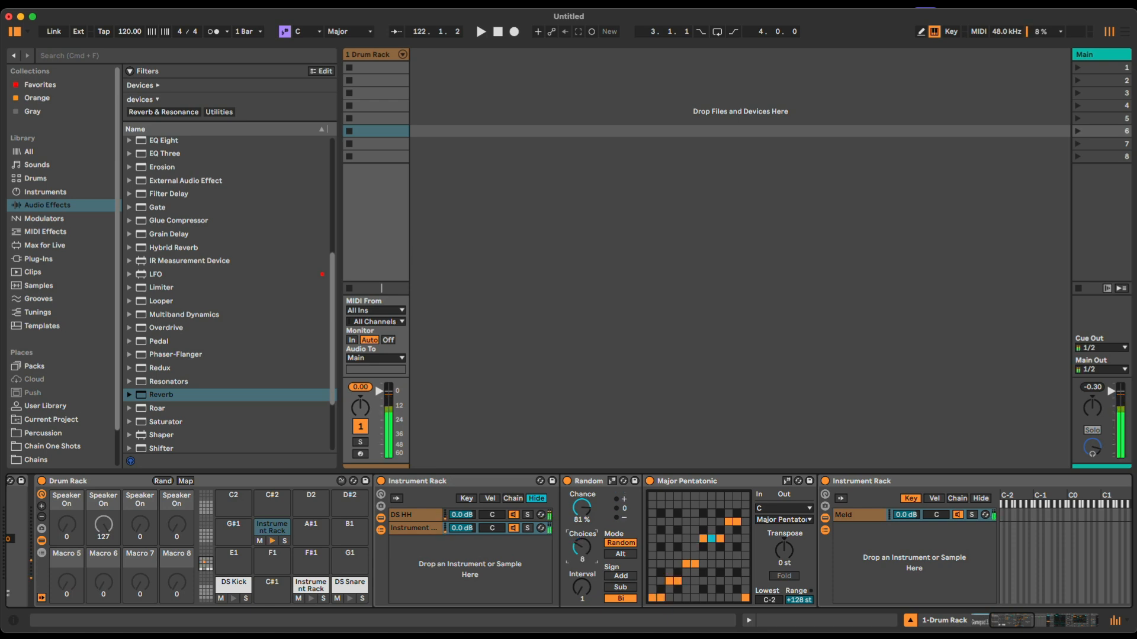
left_click_drag(582, 548, 582, 474)
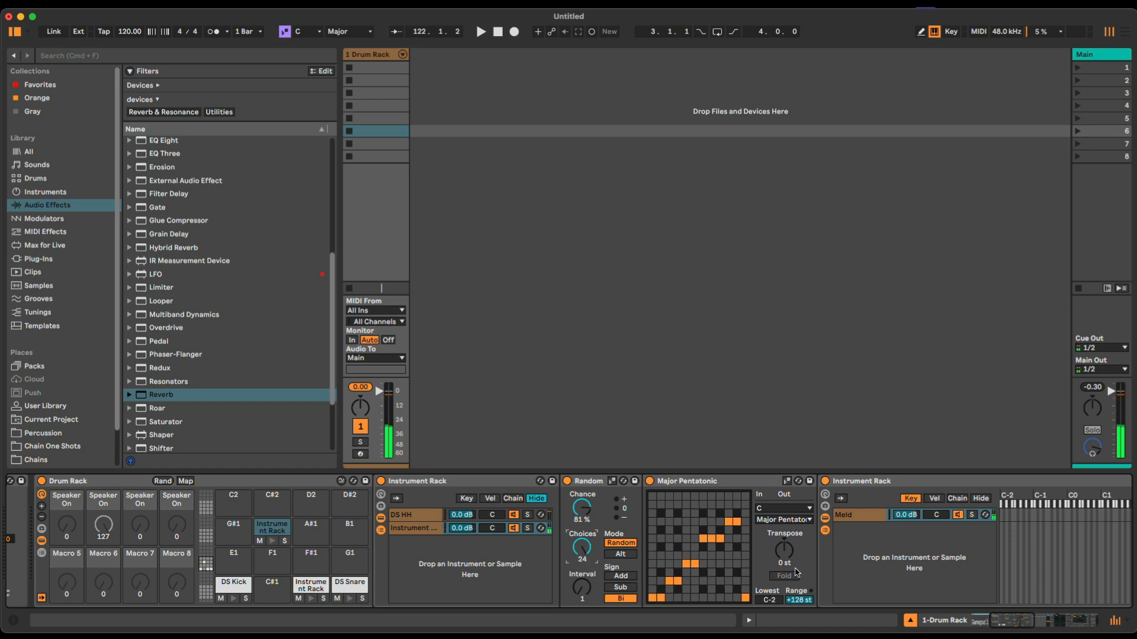
scroll(829, 533, "right", 10)
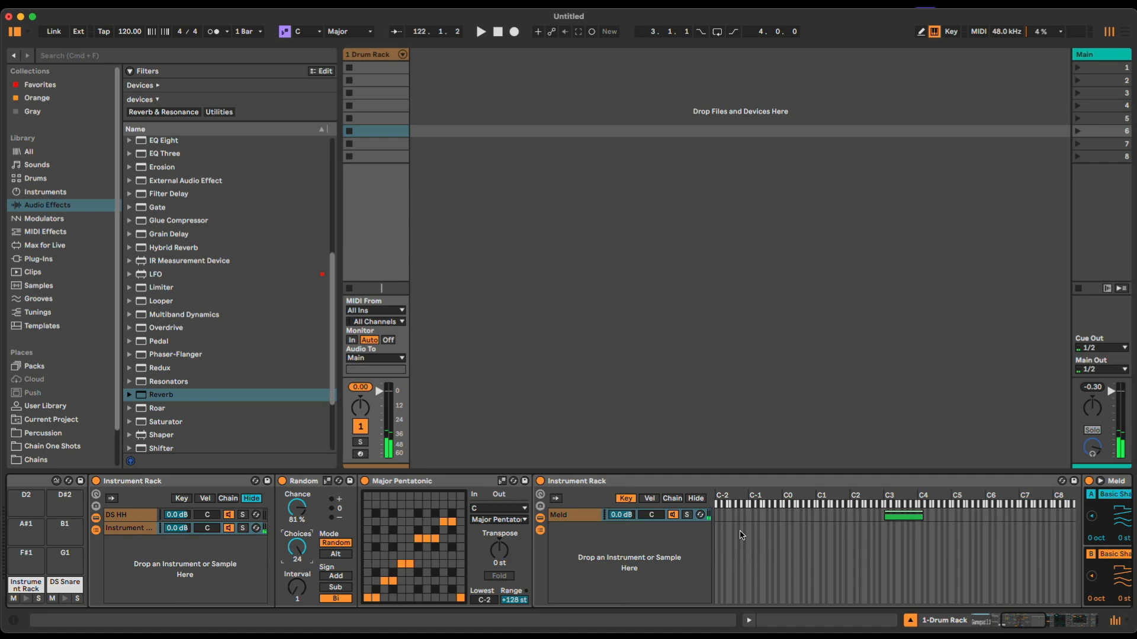
scroll(711, 545, "left", 10)
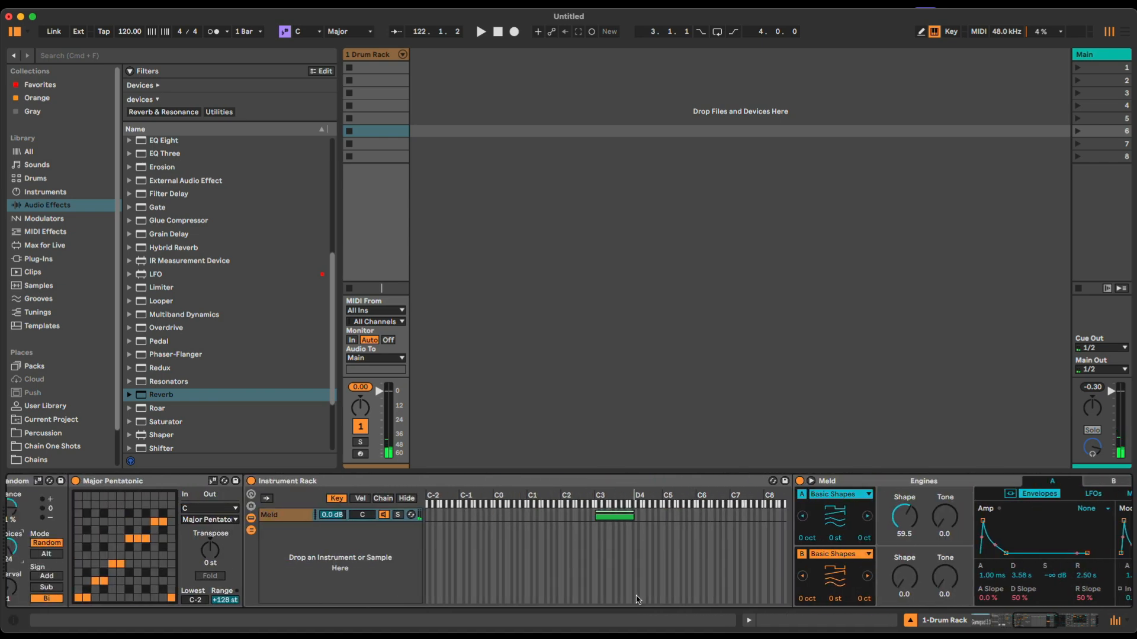
scroll(616, 592, "left", 5)
scroll(711, 569, "right", 6)
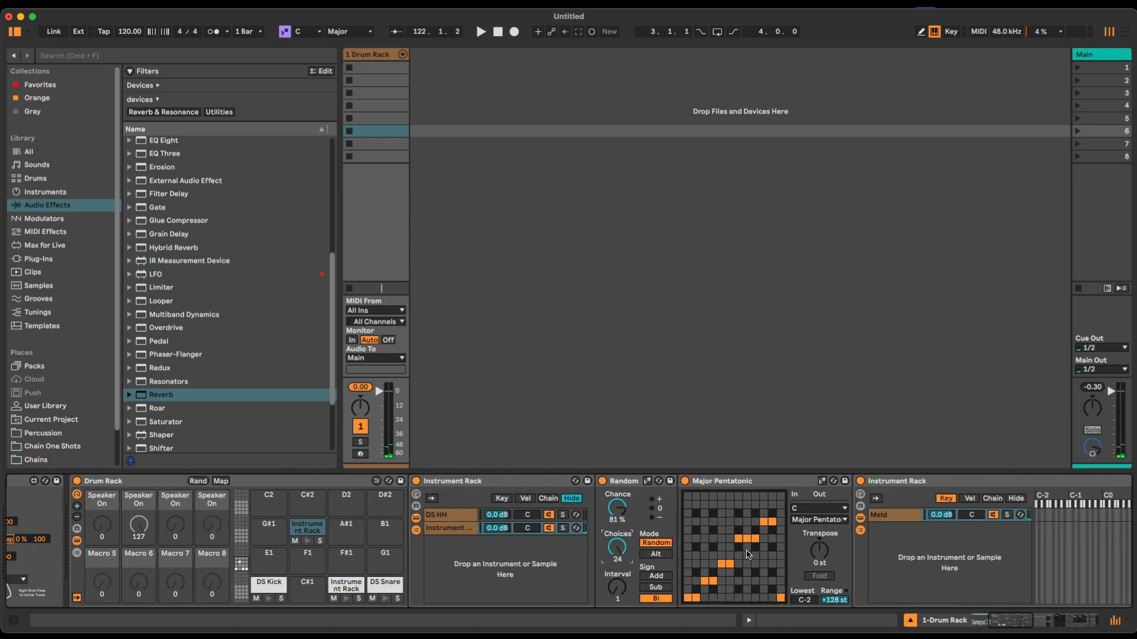
Select the Gamepad 3.1 device at the start of the Drum Rack track's device chain.
scroll(739, 561, "left", 8)
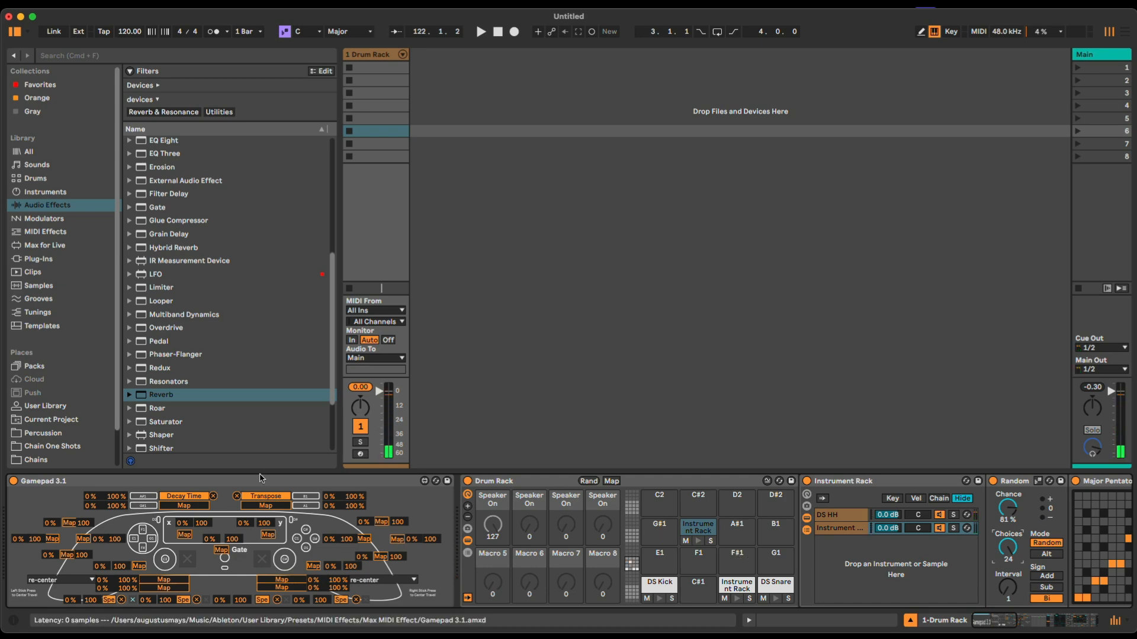
left_click_drag(261, 478, 290, 471)
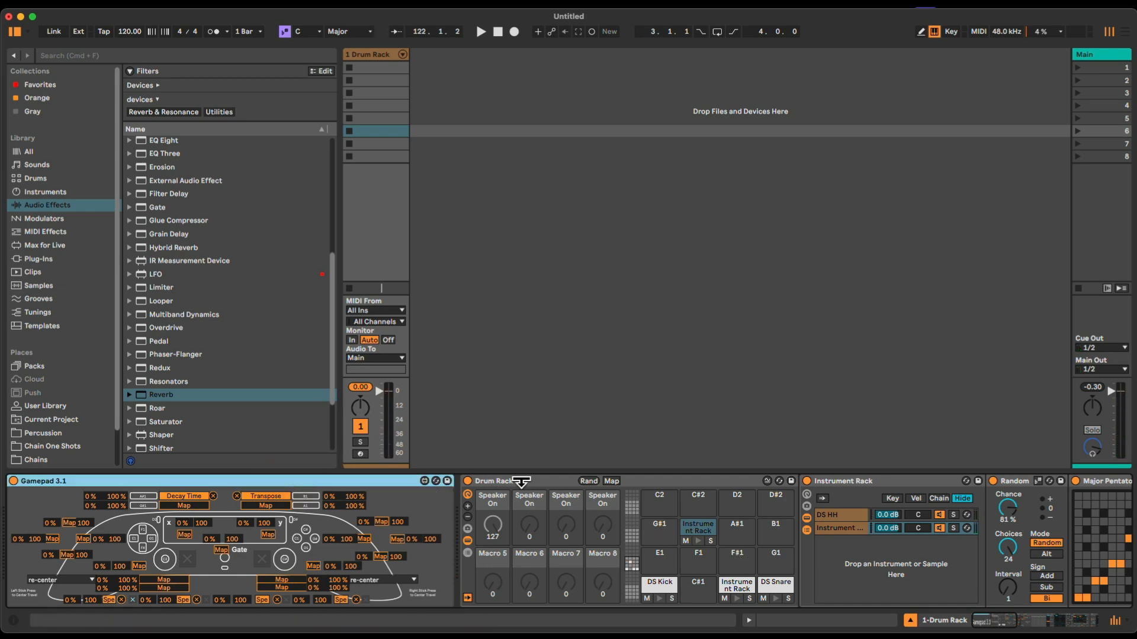